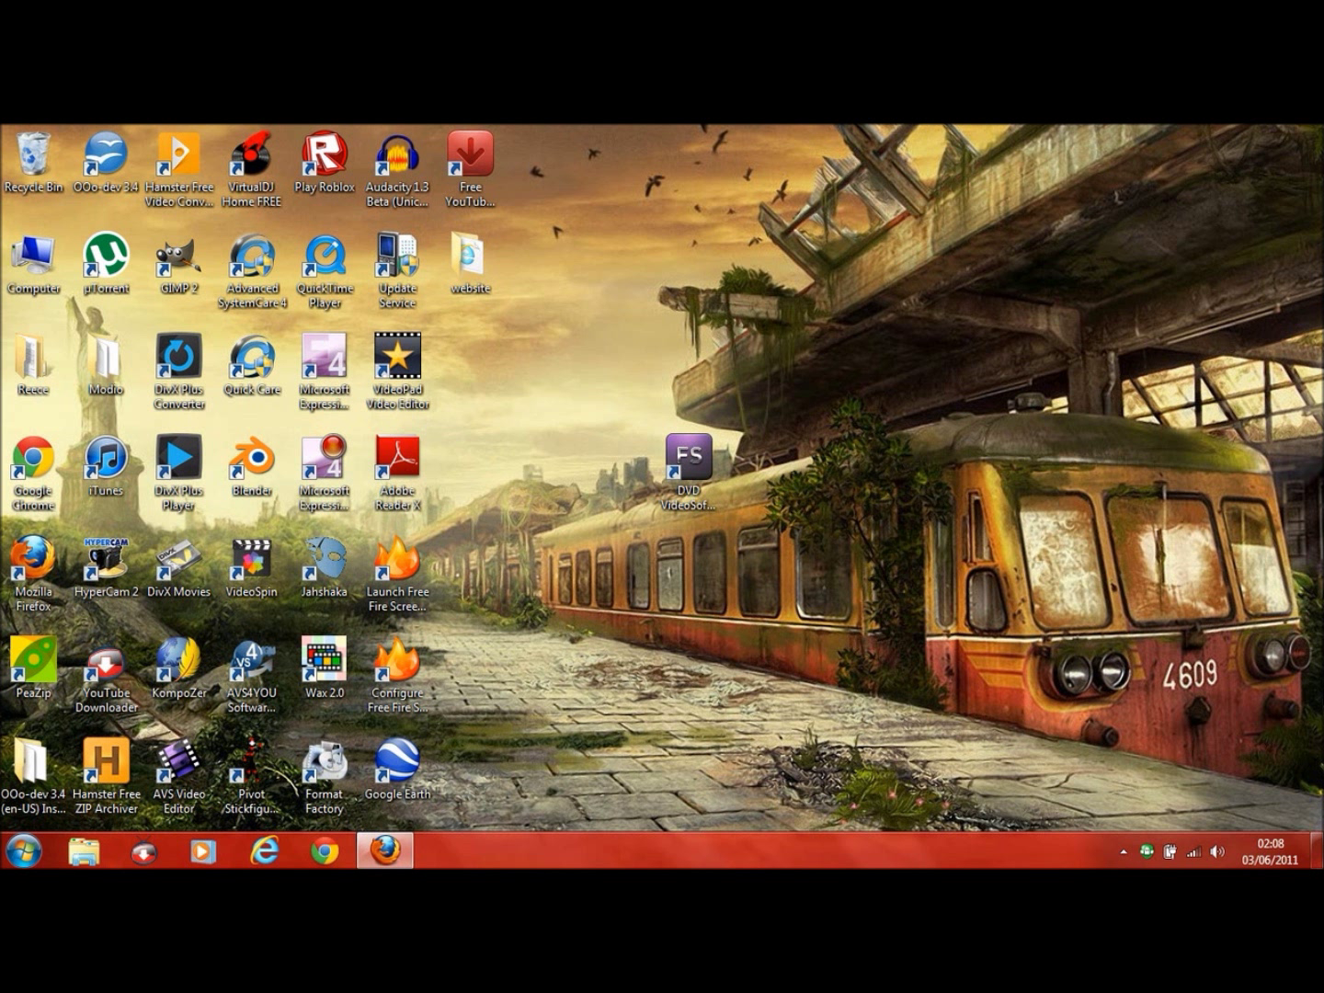
{"action": "left_click", "coordinate": [689, 459]}
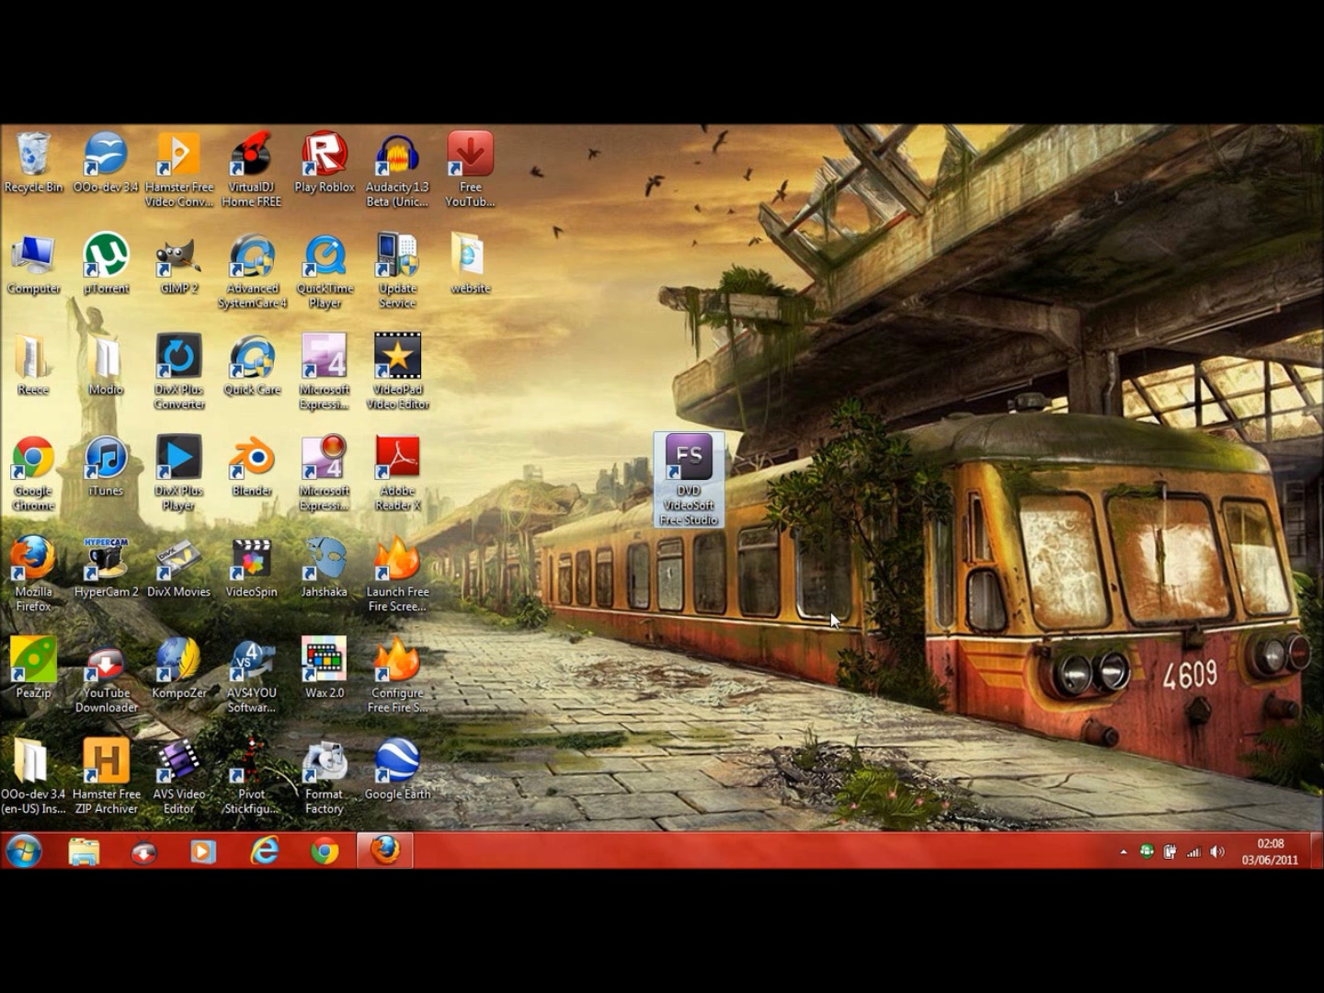
{"action": "left_click", "coordinate": [810, 505]}
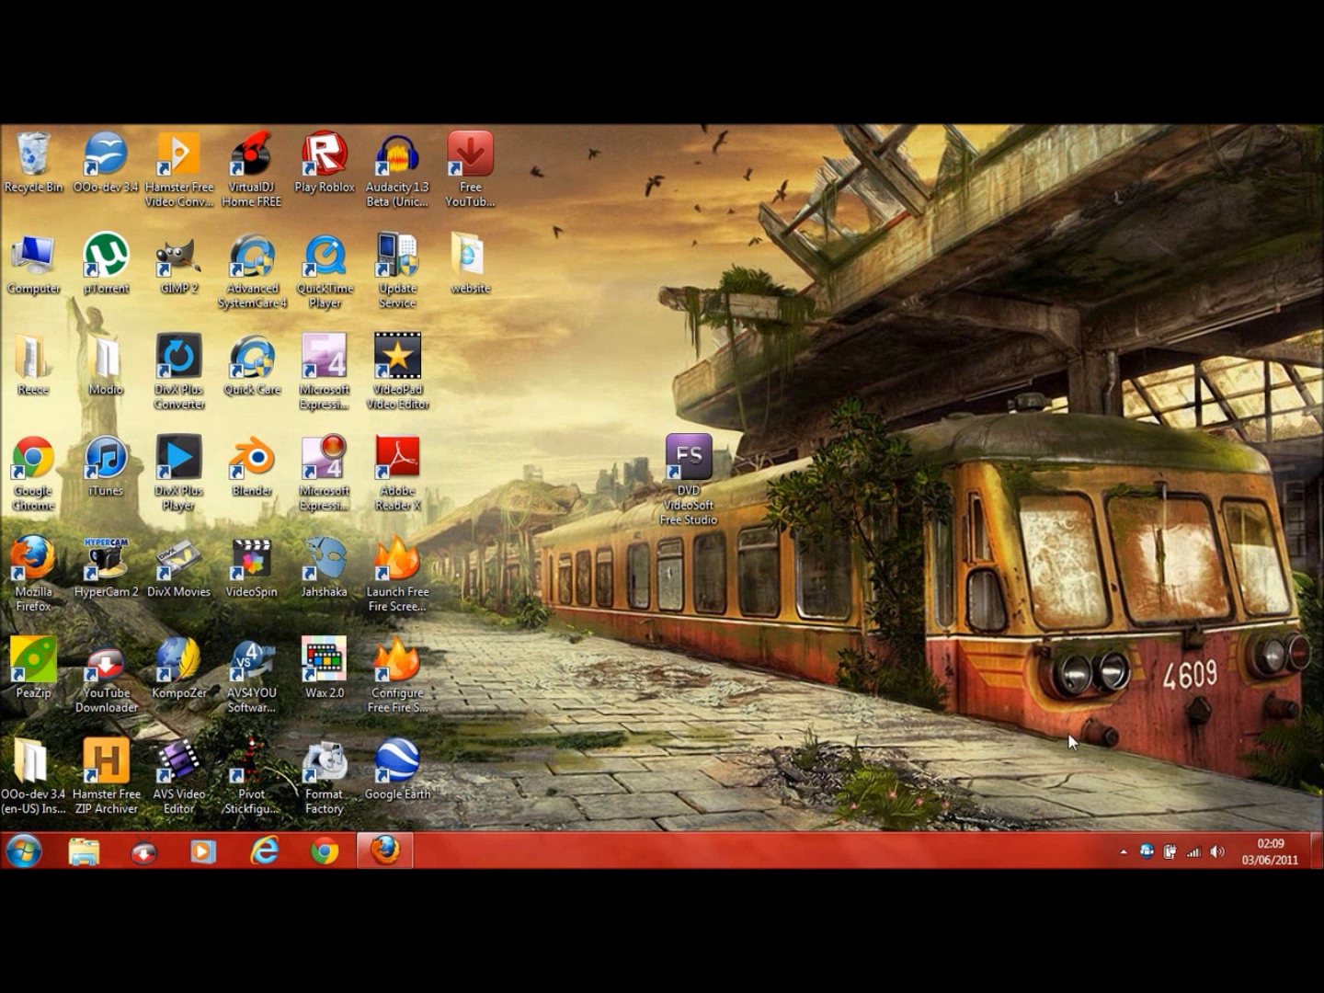
Switch to Firefox and return from the DVDVideoSoft pages to the Google results for "dvd video soft free studio".
{"action": "left_click", "coordinate": [385, 850]}
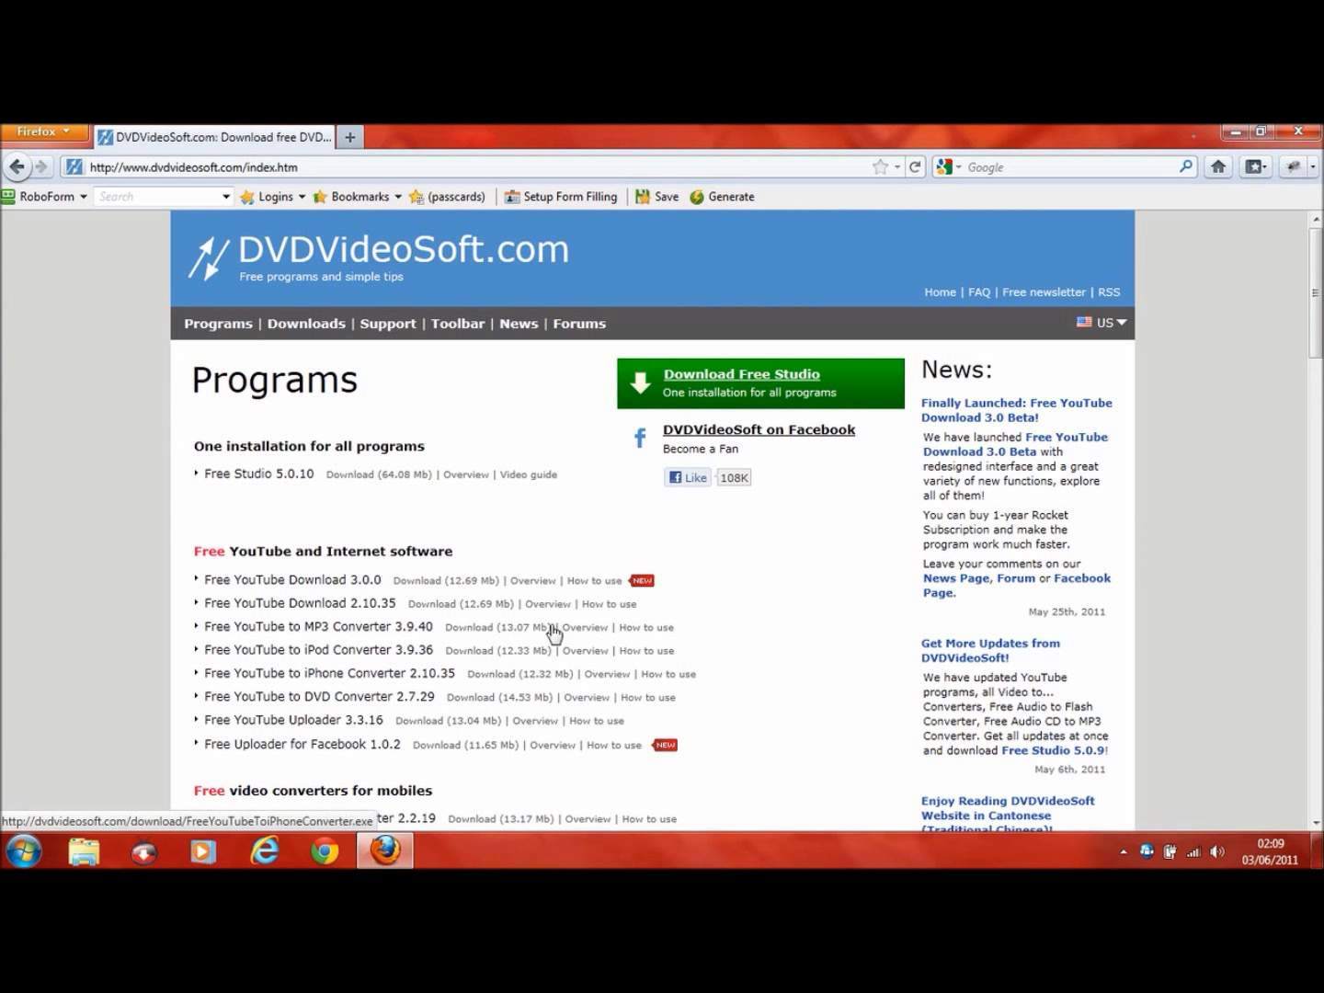
{"action": "left_click", "coordinate": [17, 167]}
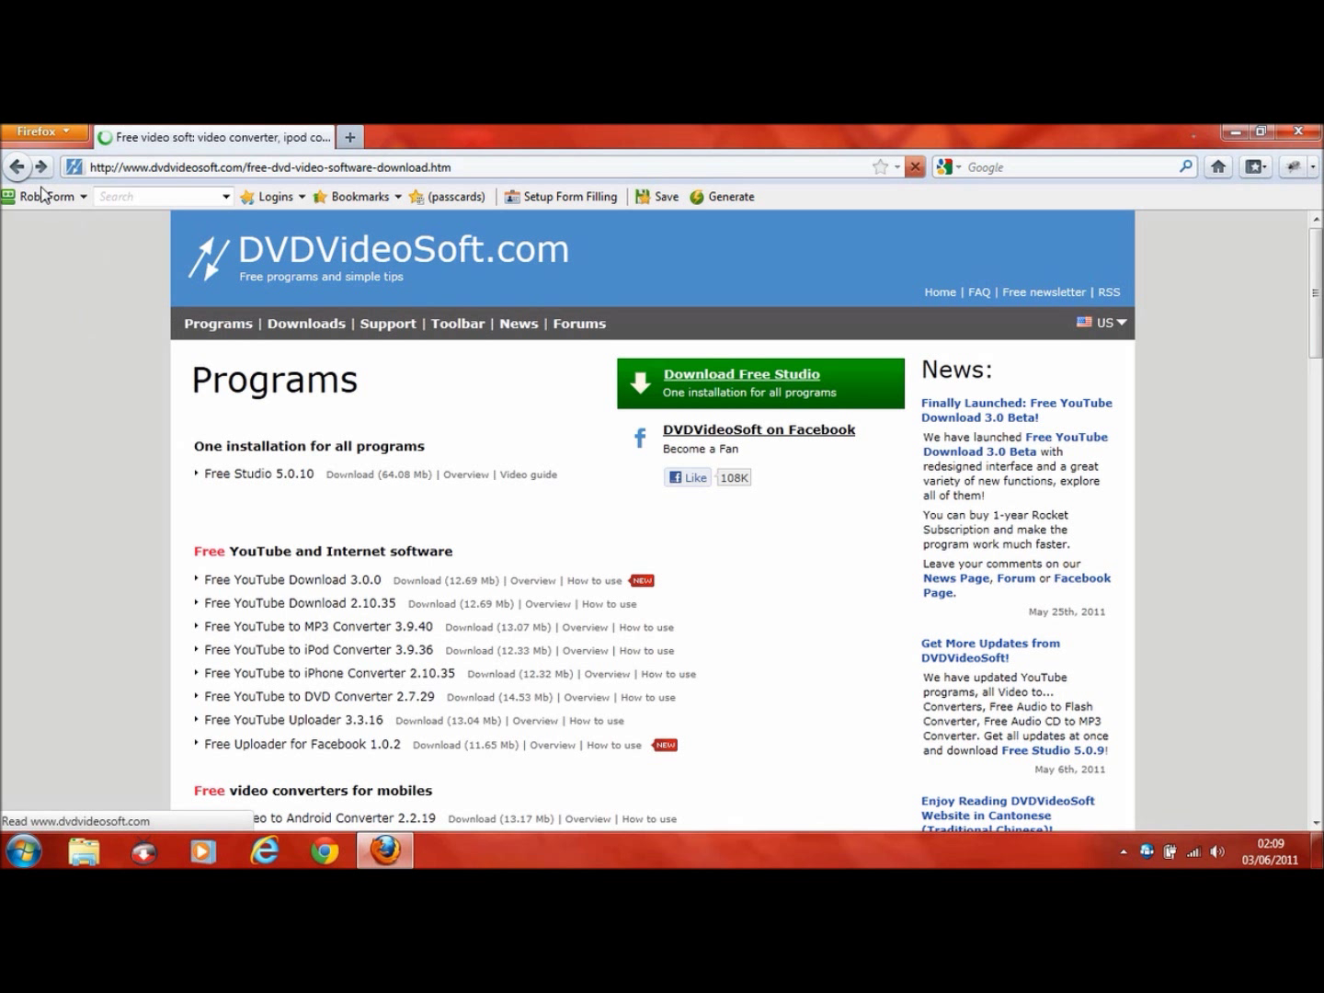
{"action": "left_click", "coordinate": [18, 171]}
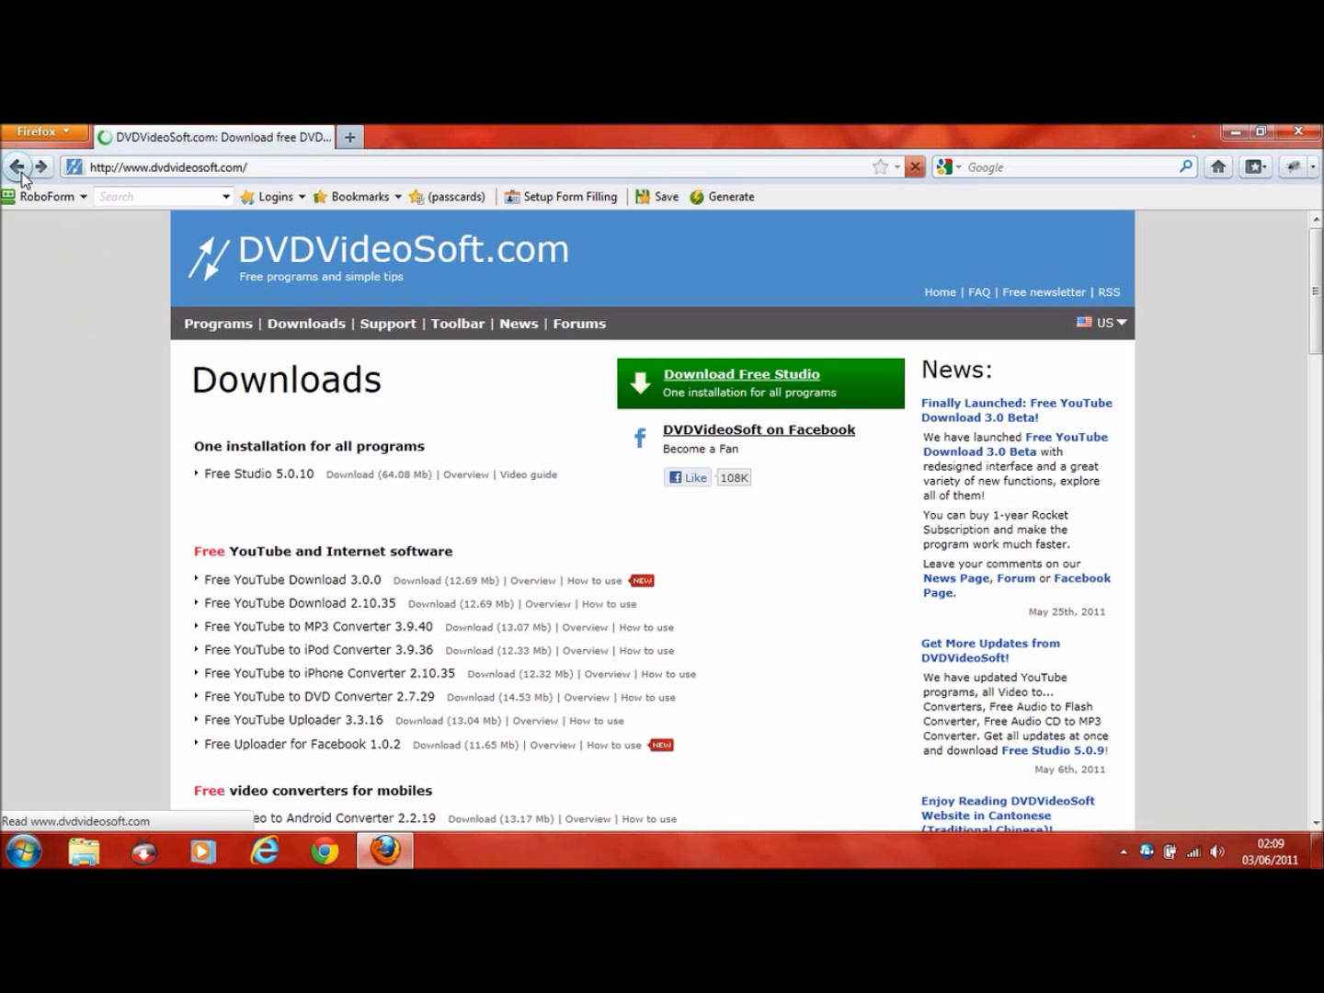
{"action": "left_click", "coordinate": [17, 169]}
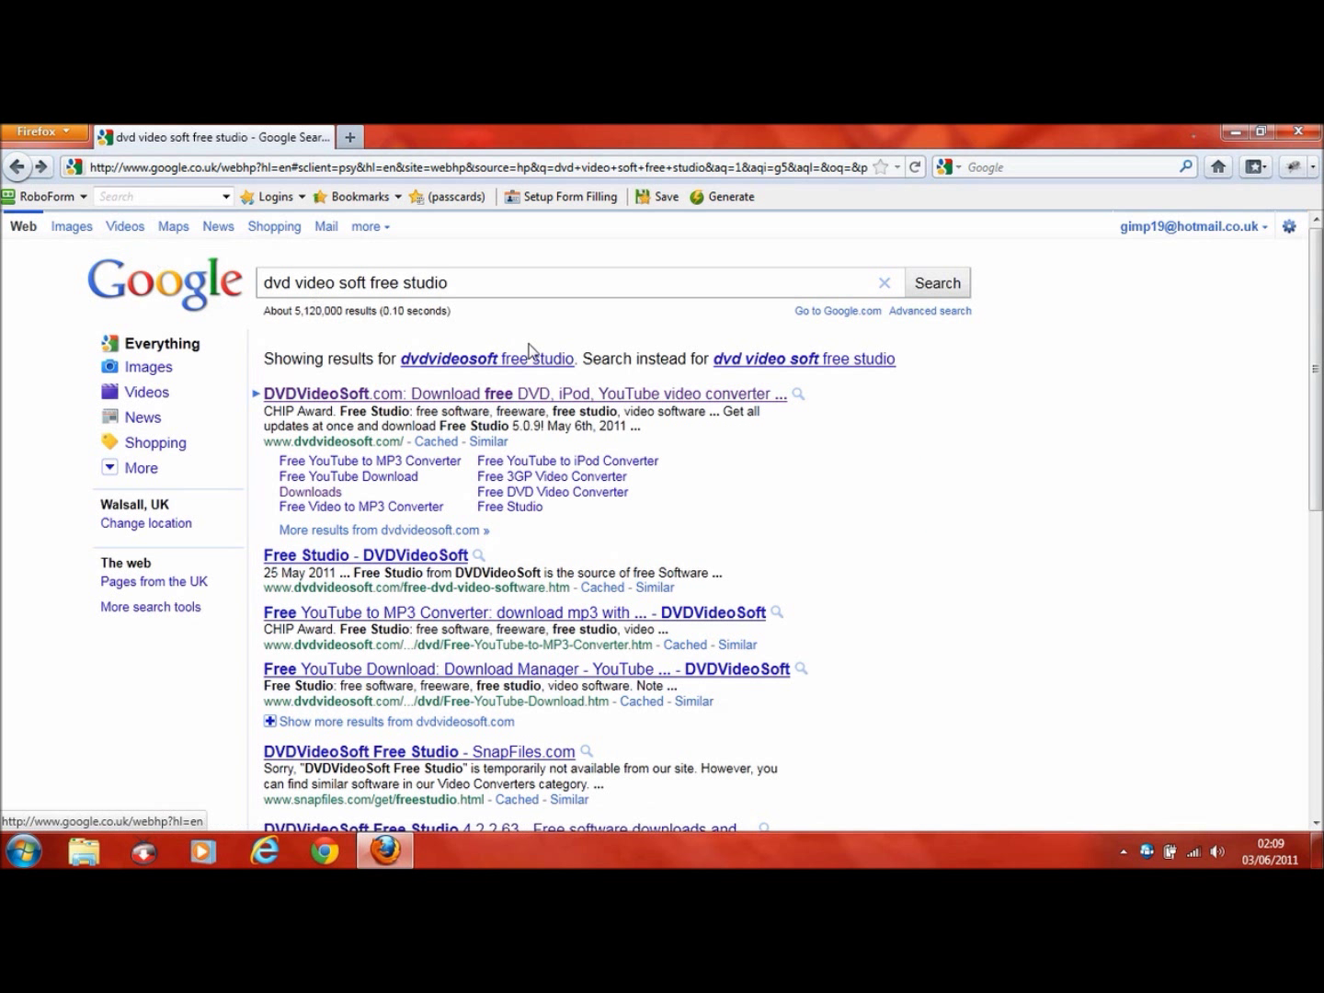
Search Google for the suggested spelling "dvdvideosoft free studio" and open the DVDVideoSoft.com website from the results.
{"action": "left_click", "coordinate": [531, 361]}
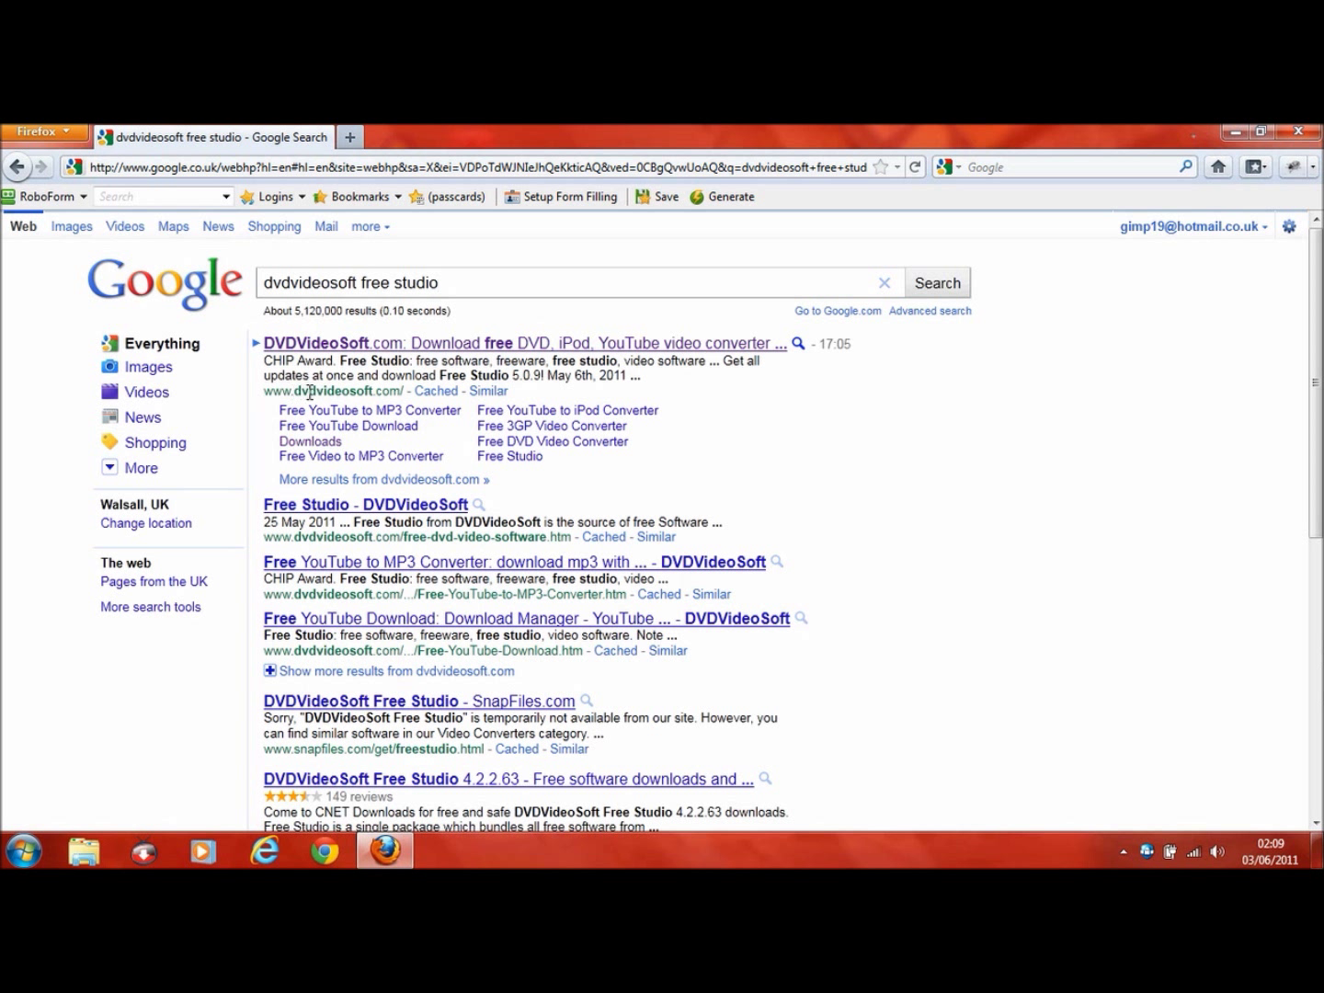
{"action": "left_click", "coordinate": [417, 345]}
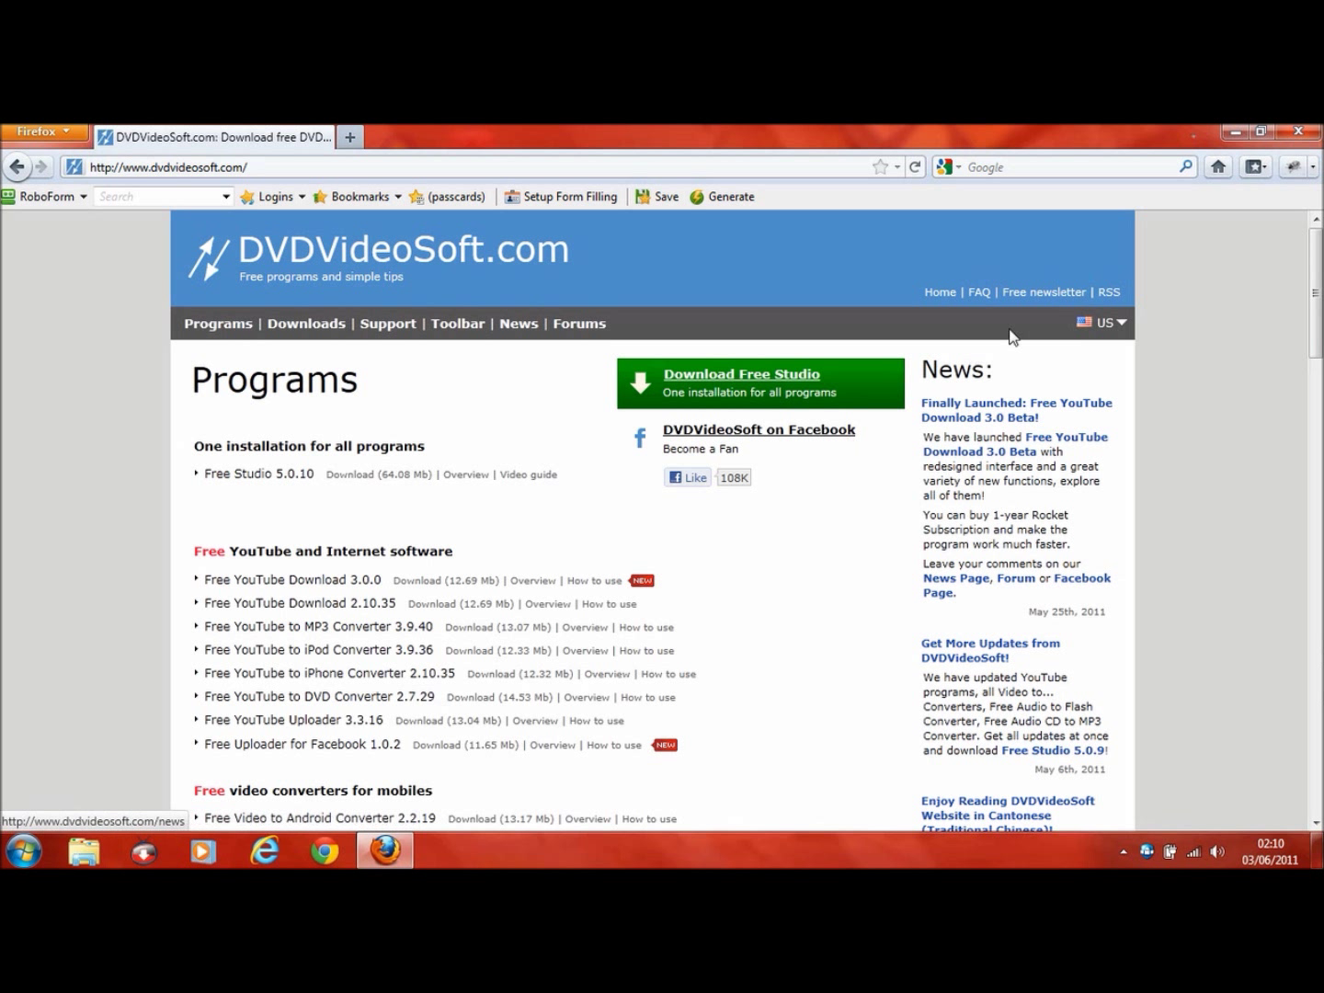
Minimize Firefox, launch DVDVideoSoft Free Studio from the desktop and open its Free YouTube Download program from the YouTube category.
{"action": "left_click", "coordinate": [1232, 134]}
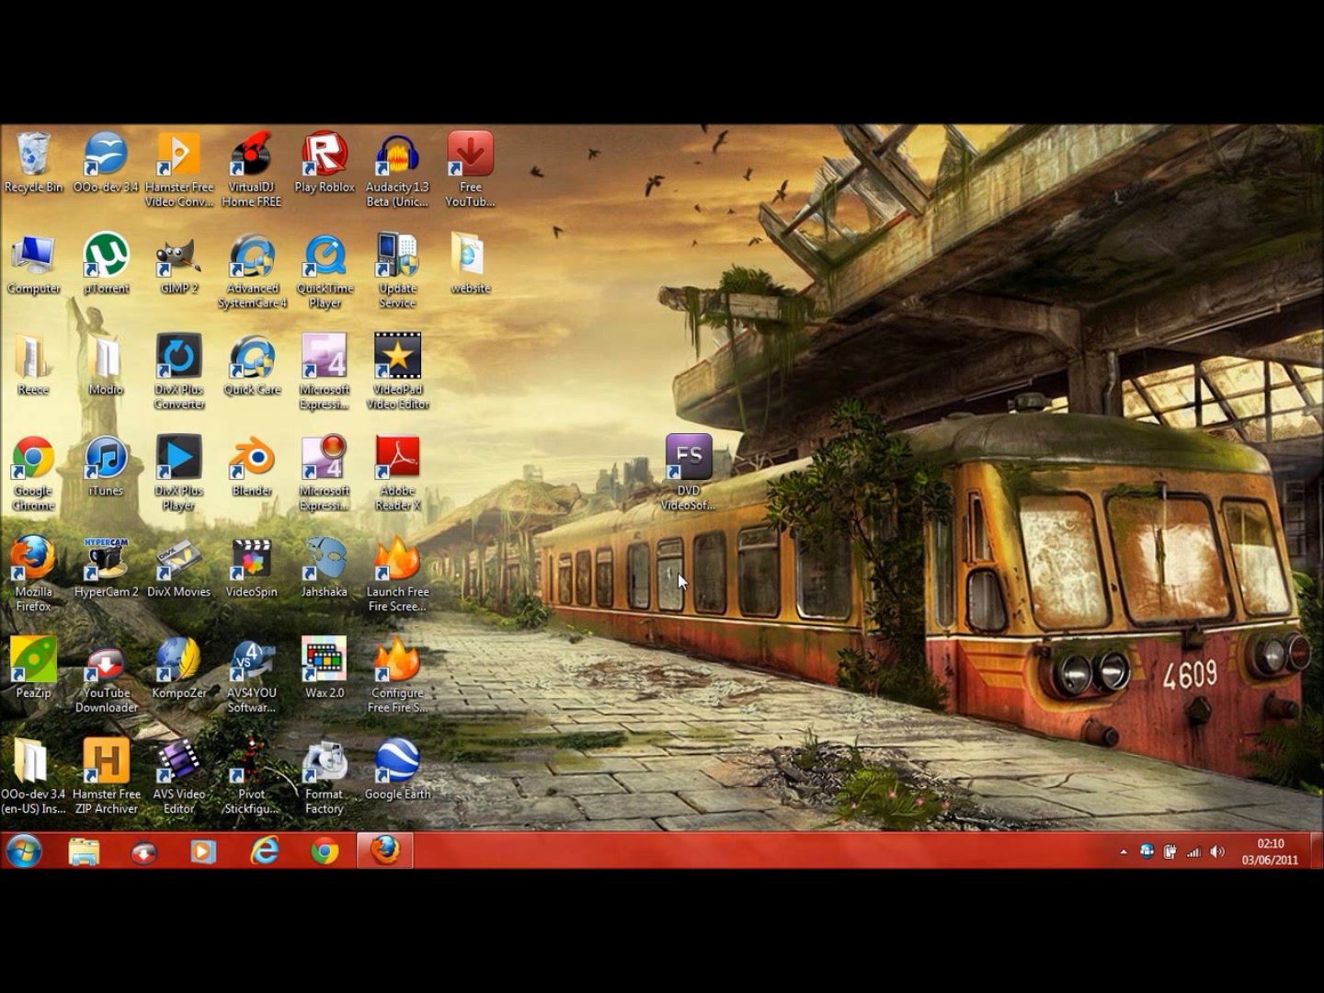
{"action": "left_click", "coordinate": [696, 501]}
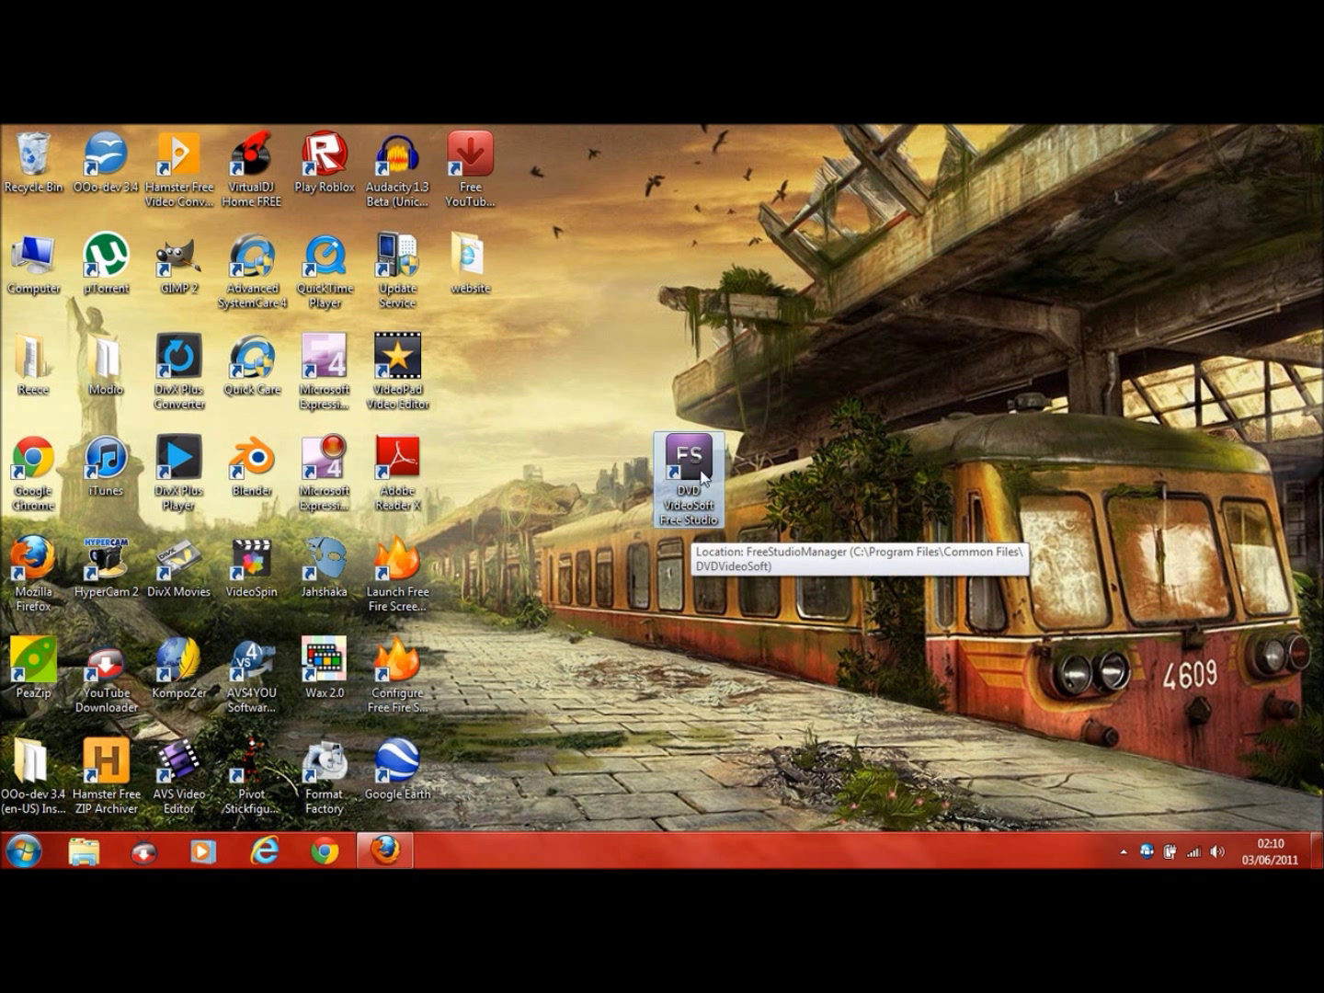
{"action": "left_click", "coordinate": [746, 565]}
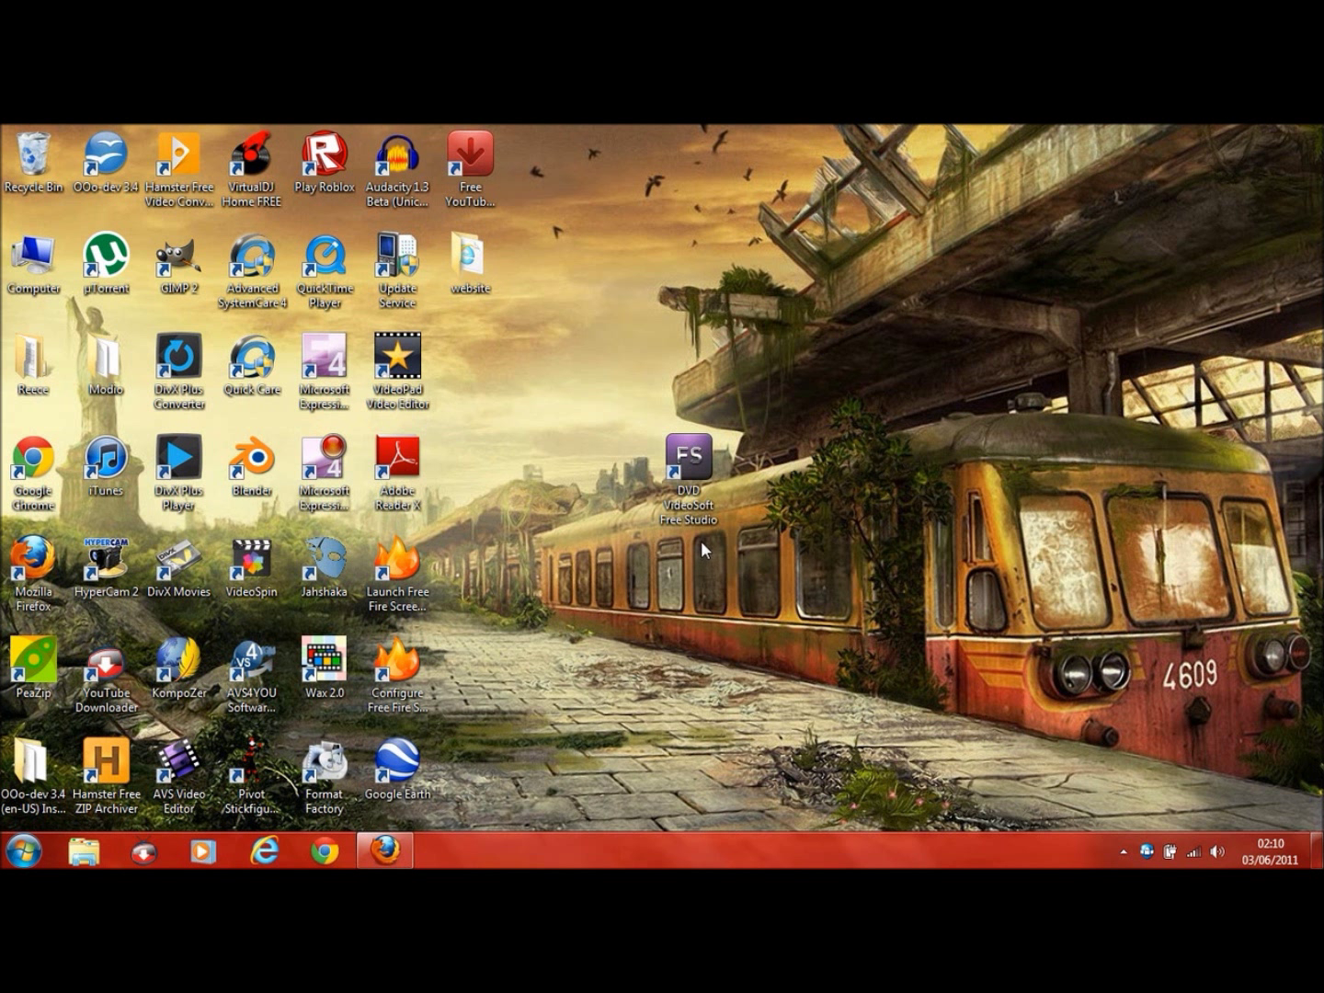
{"action": "double_click", "coordinate": [675, 490]}
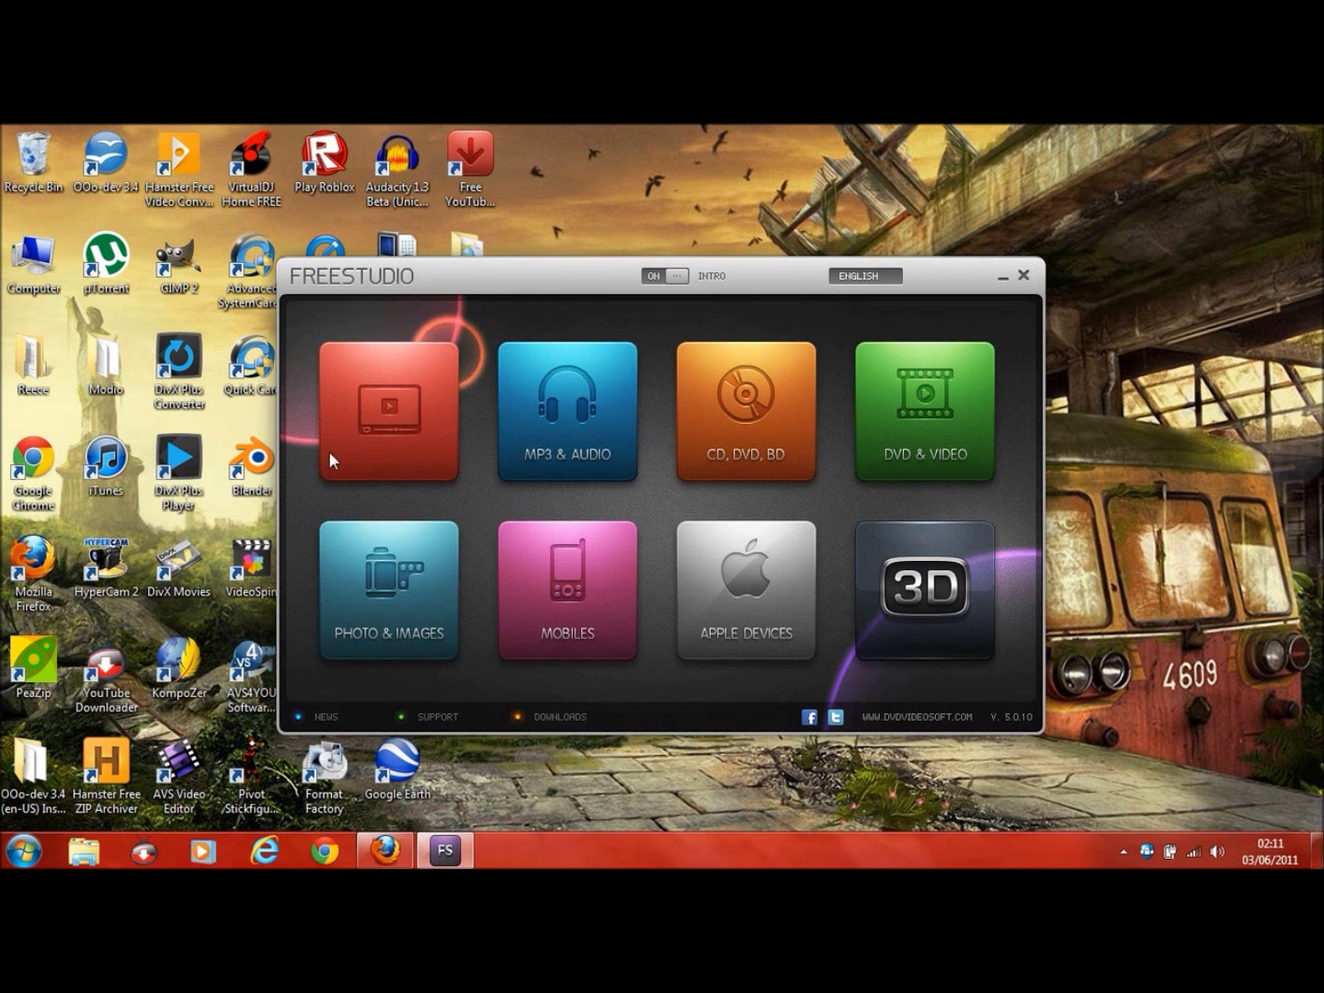
{"action": "left_click", "coordinate": [369, 420]}
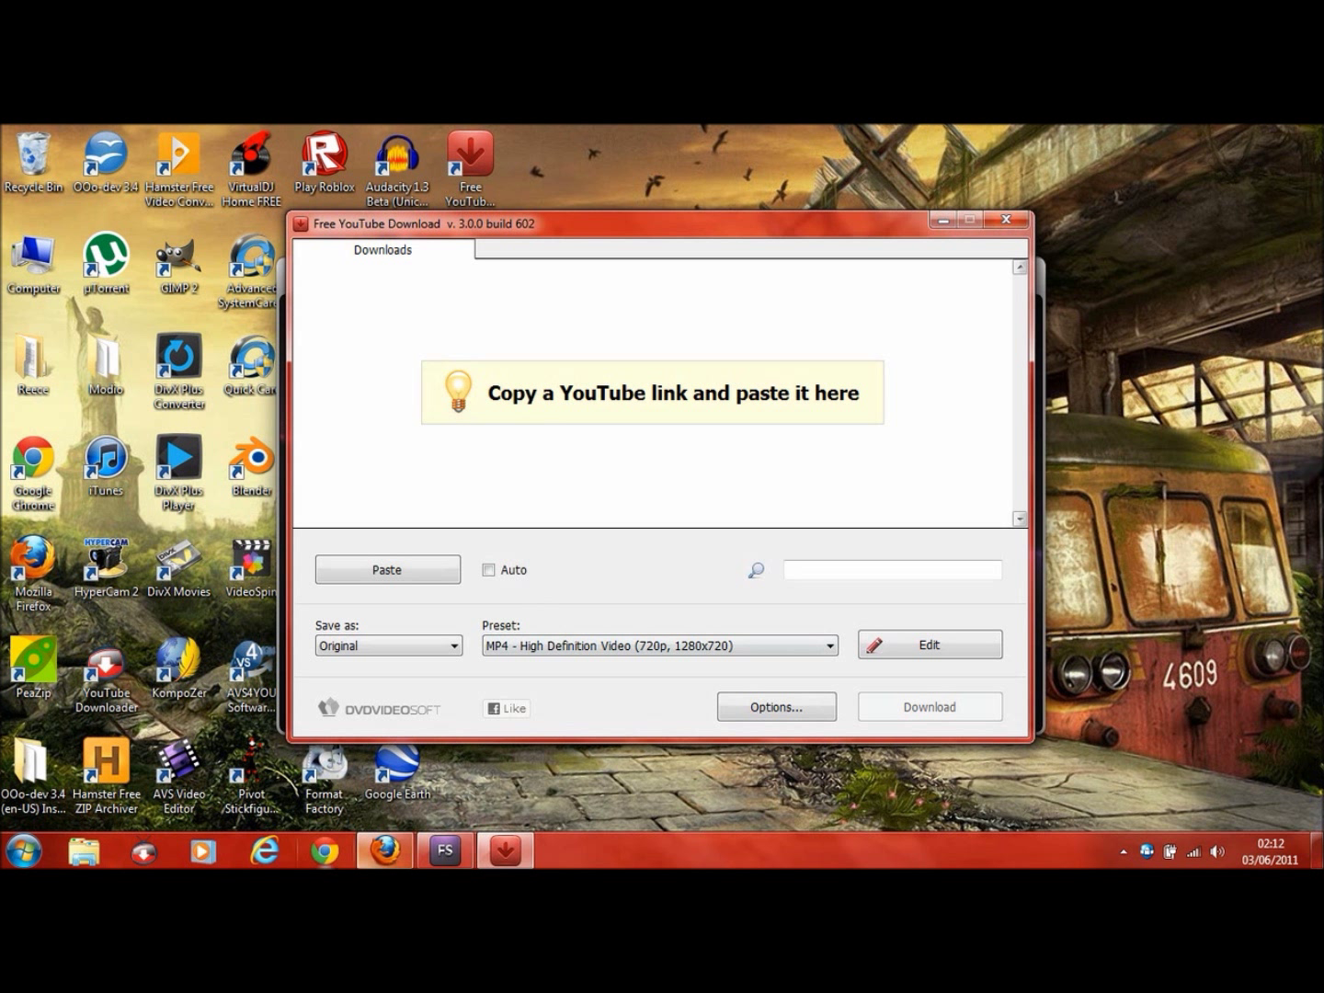
Switch to Firefox, search for "youtube" in a new tab and open the YouTube home page from the results.
{"action": "left_click", "coordinate": [385, 851]}
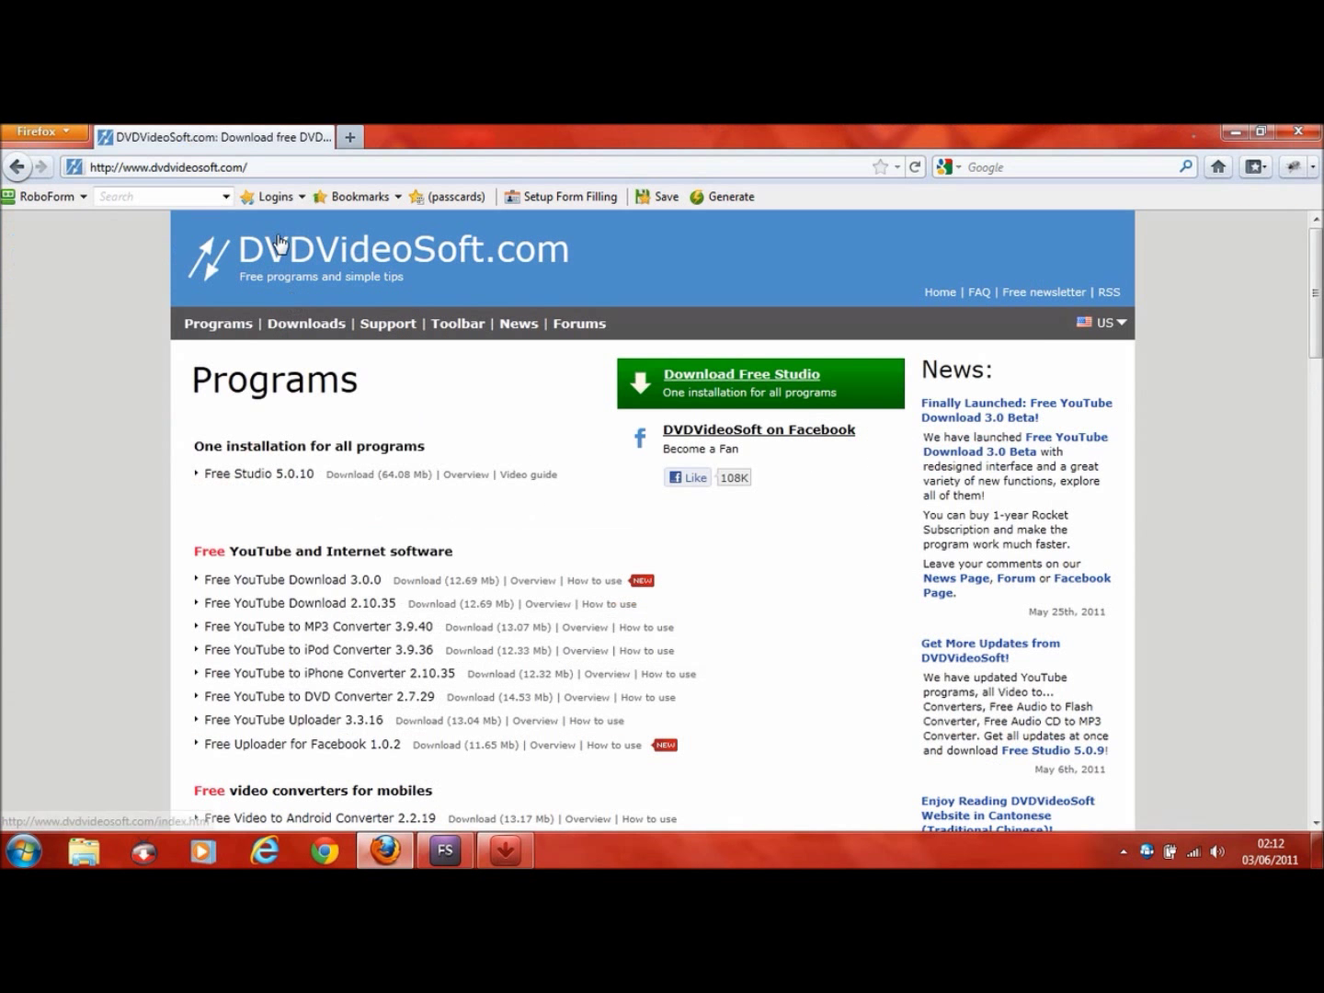
{"action": "left_click", "coordinate": [350, 136]}
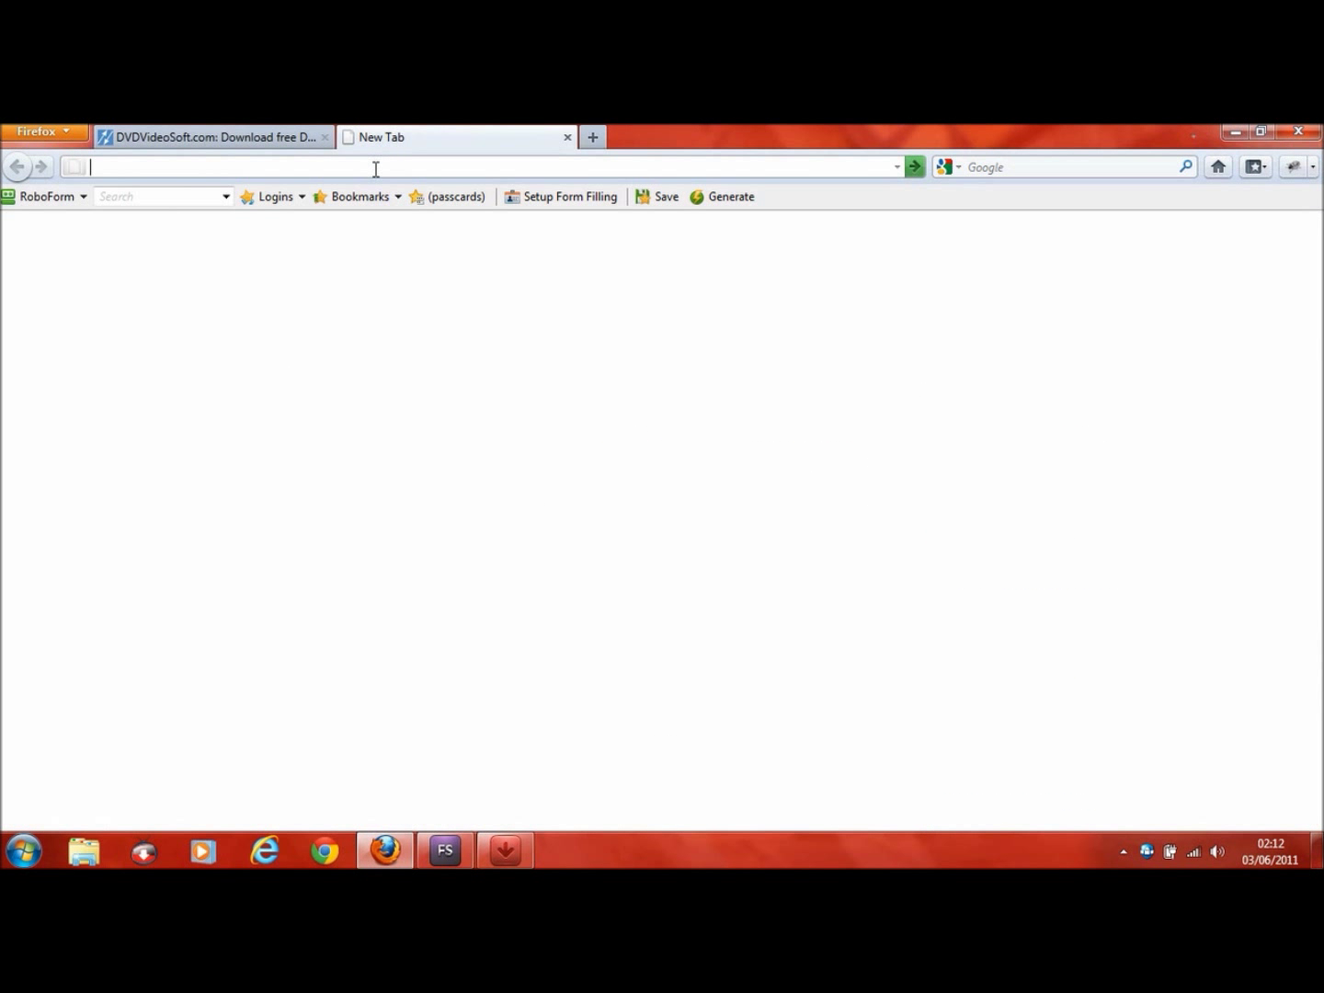
{"action": "type", "text": "yout"}
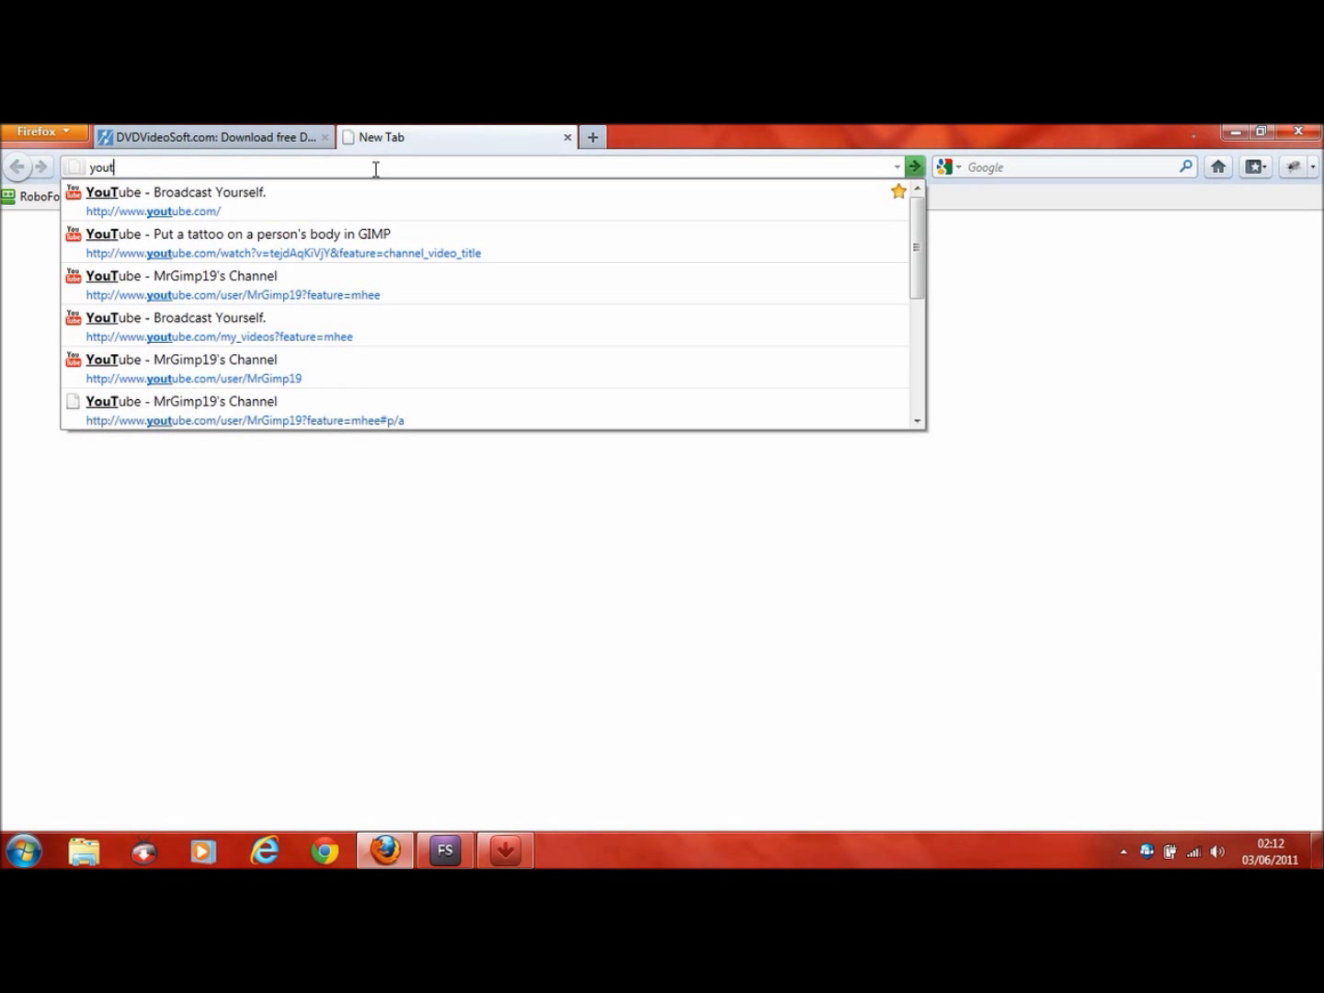
{"action": "type", "text": "ube"}
{"action": "key", "text": "Return"}
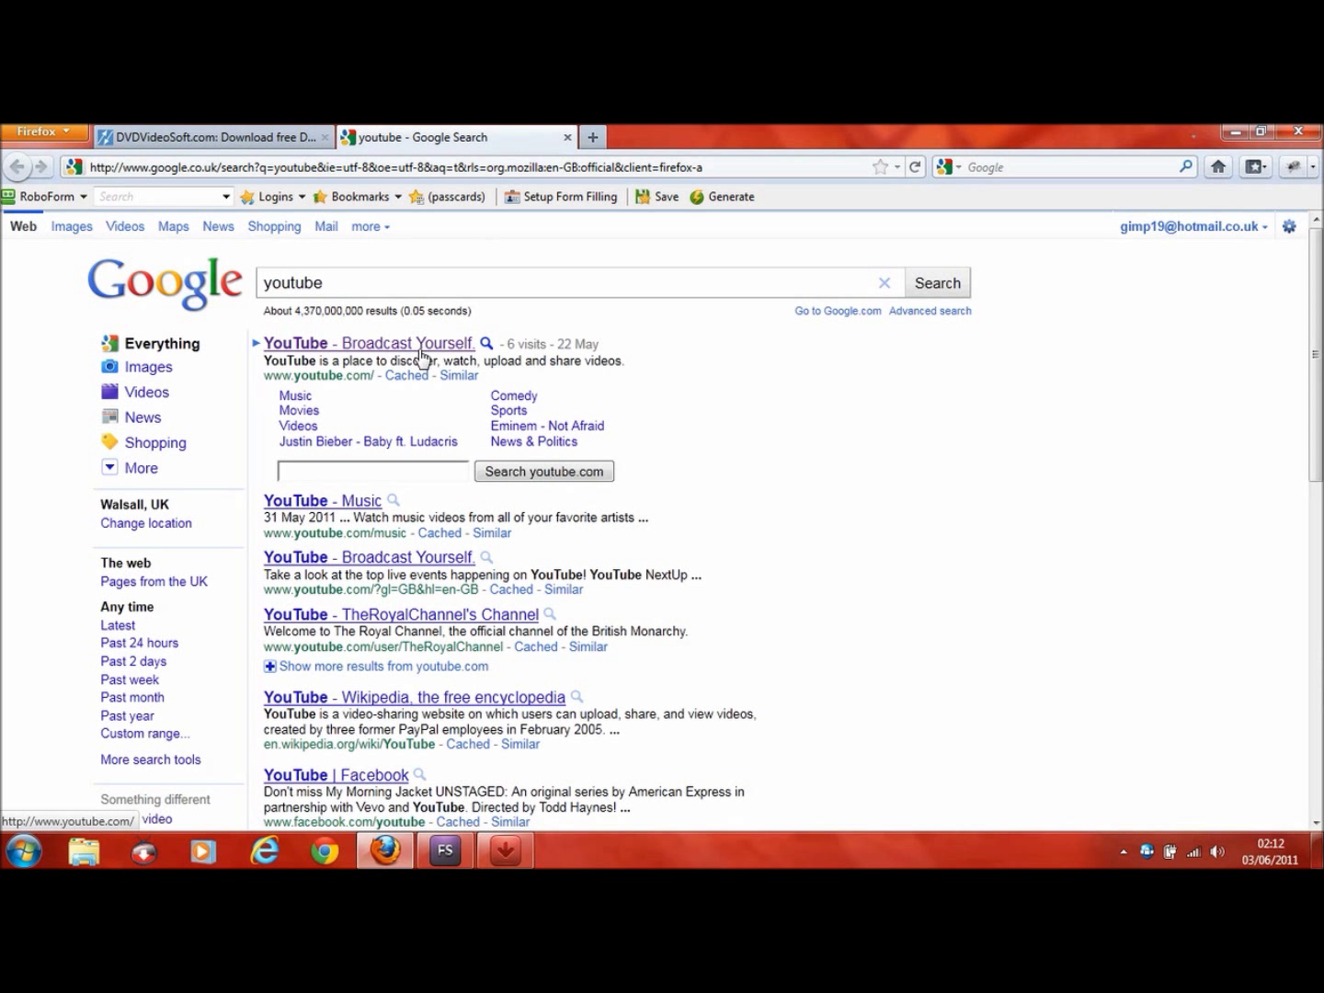
{"action": "left_click", "coordinate": [421, 346]}
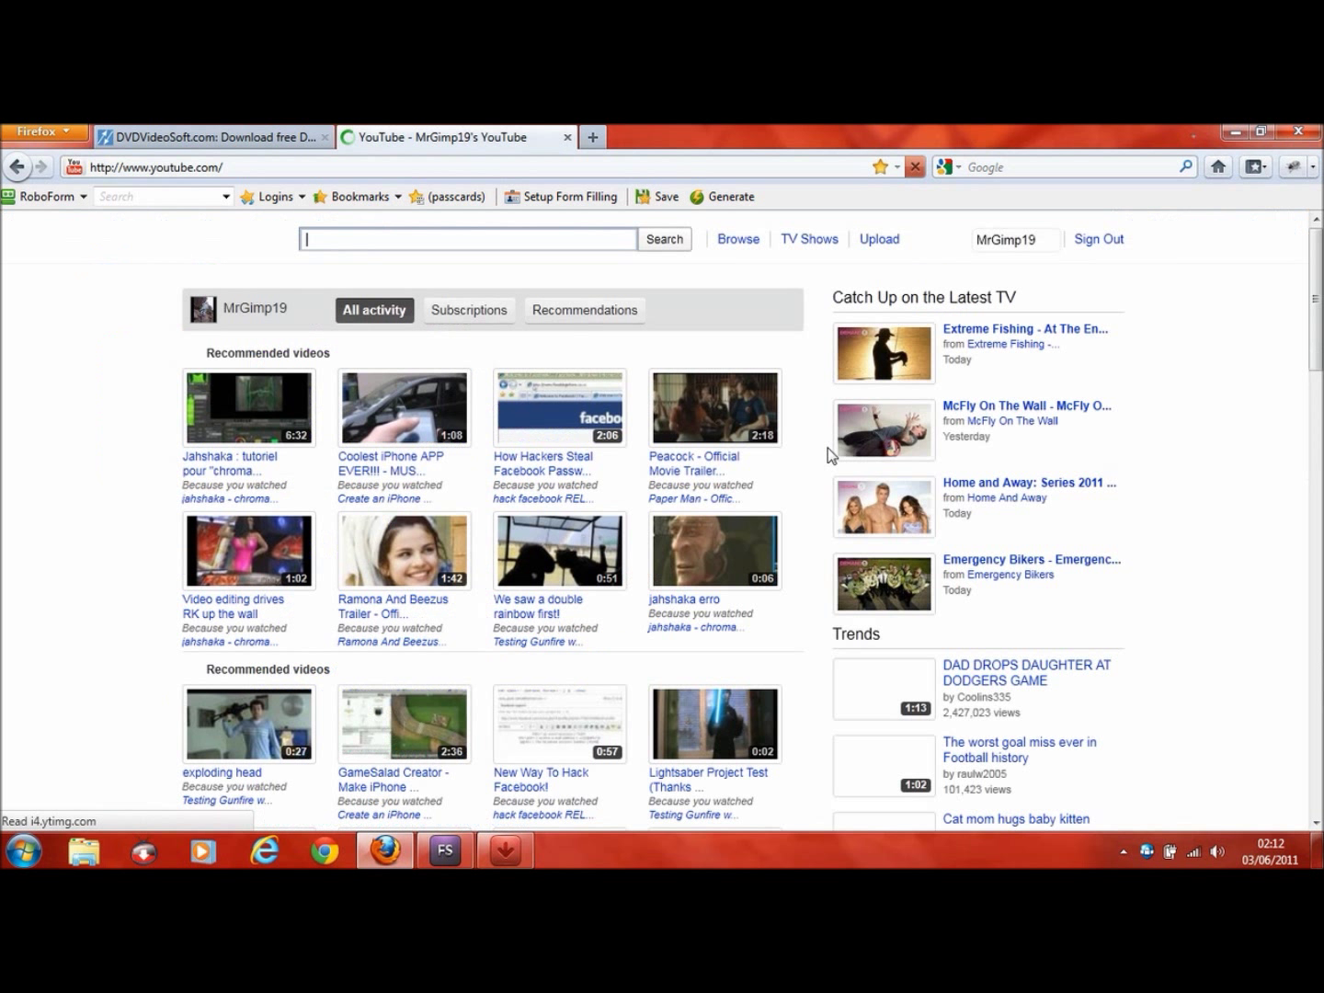
Open the signed-in account's own YouTube channel and go to the details below the featured video.
{"action": "left_click", "coordinate": [1026, 246]}
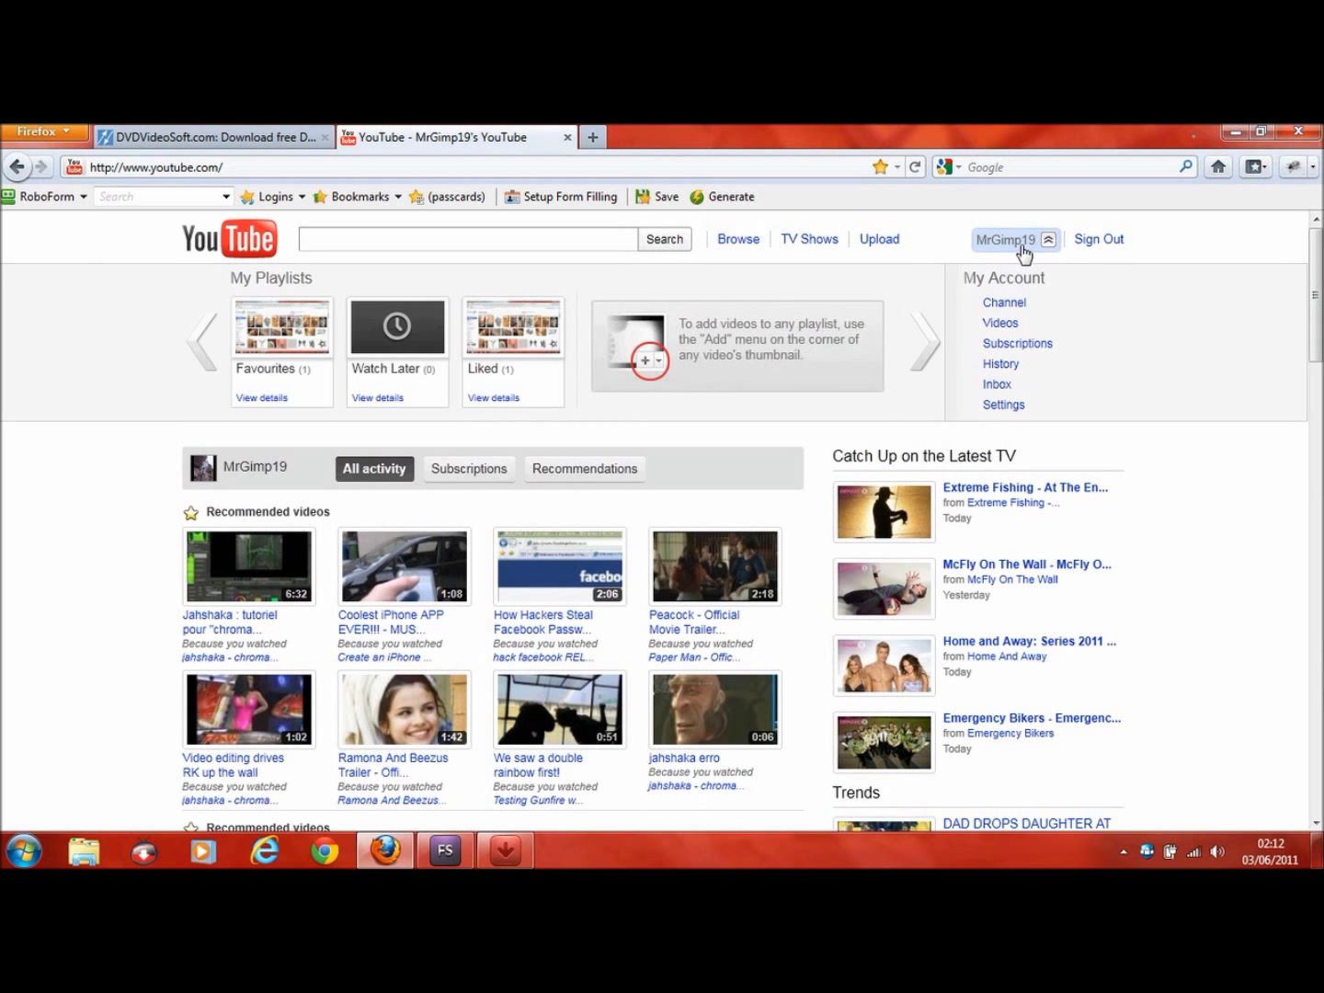
{"action": "left_click", "coordinate": [1006, 304]}
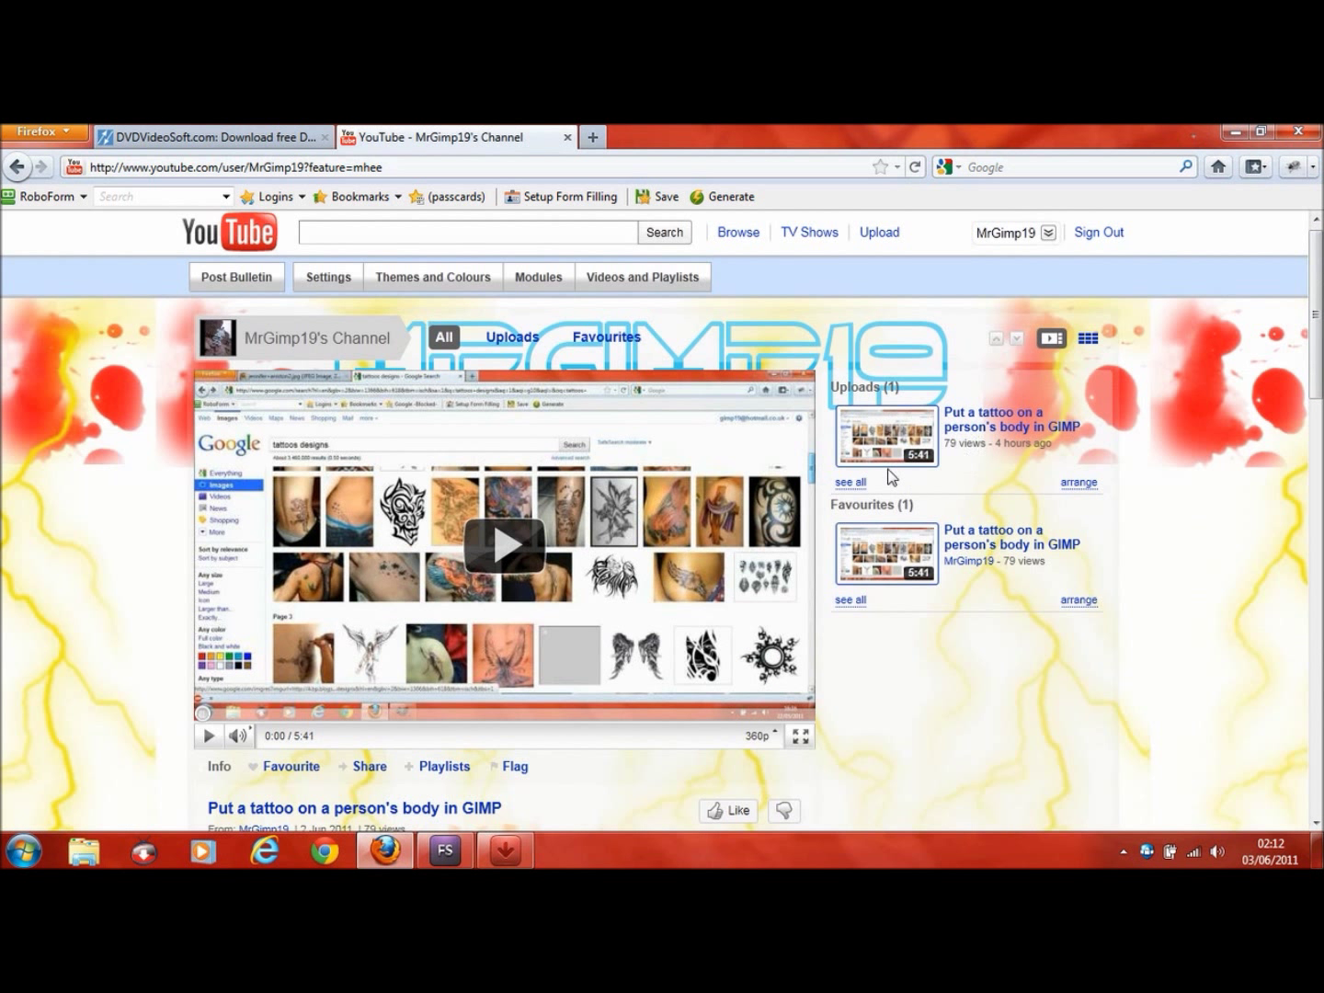
{"action": "scroll", "coordinate": [644, 551], "scroll_direction": "down", "scroll_amount": 5}
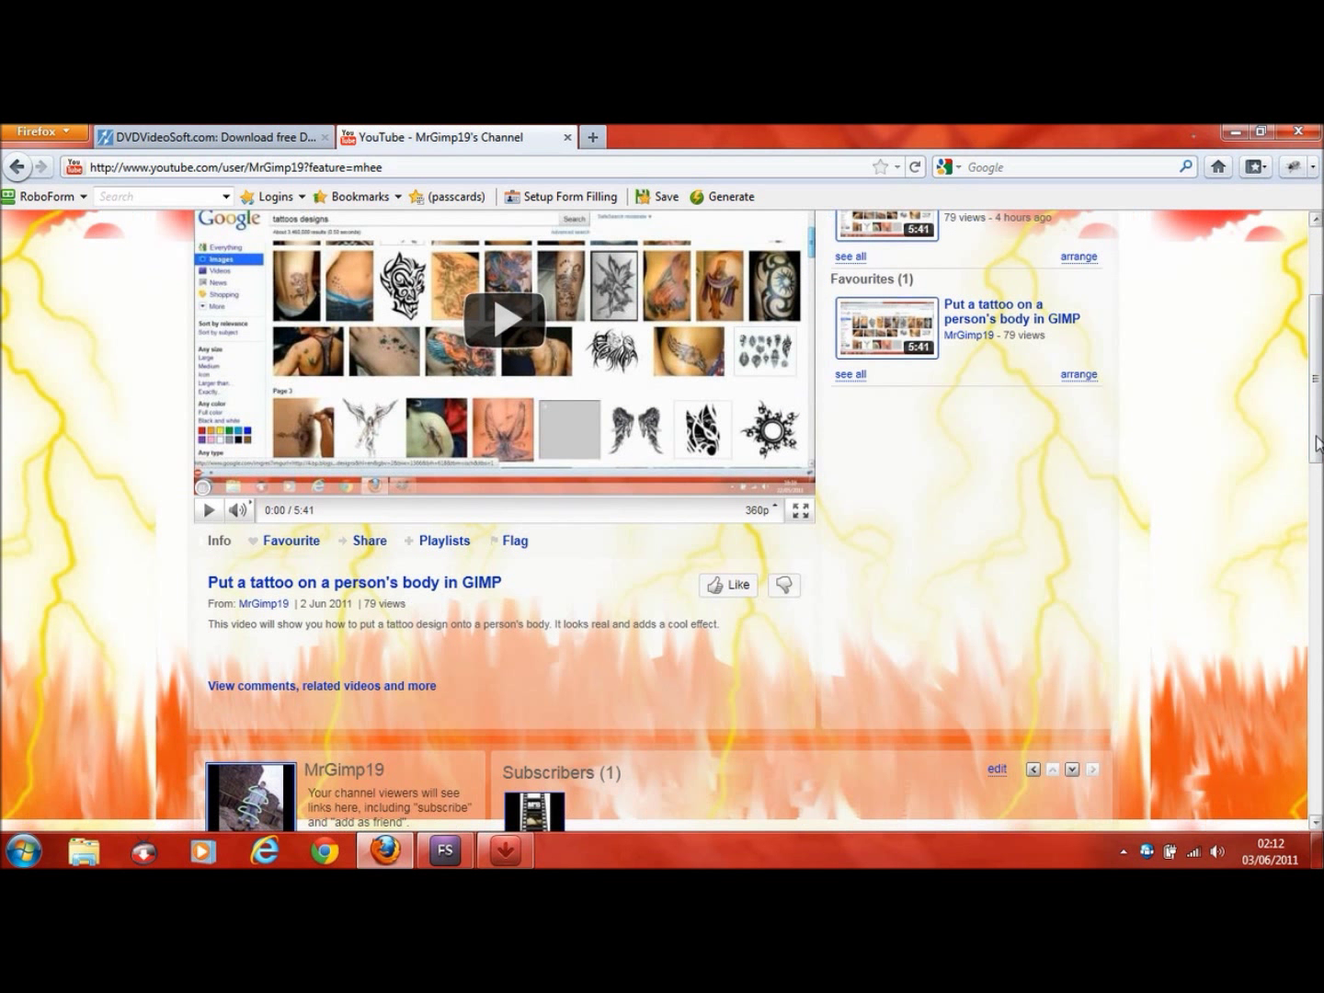
{"action": "left_click", "coordinate": [369, 542]}
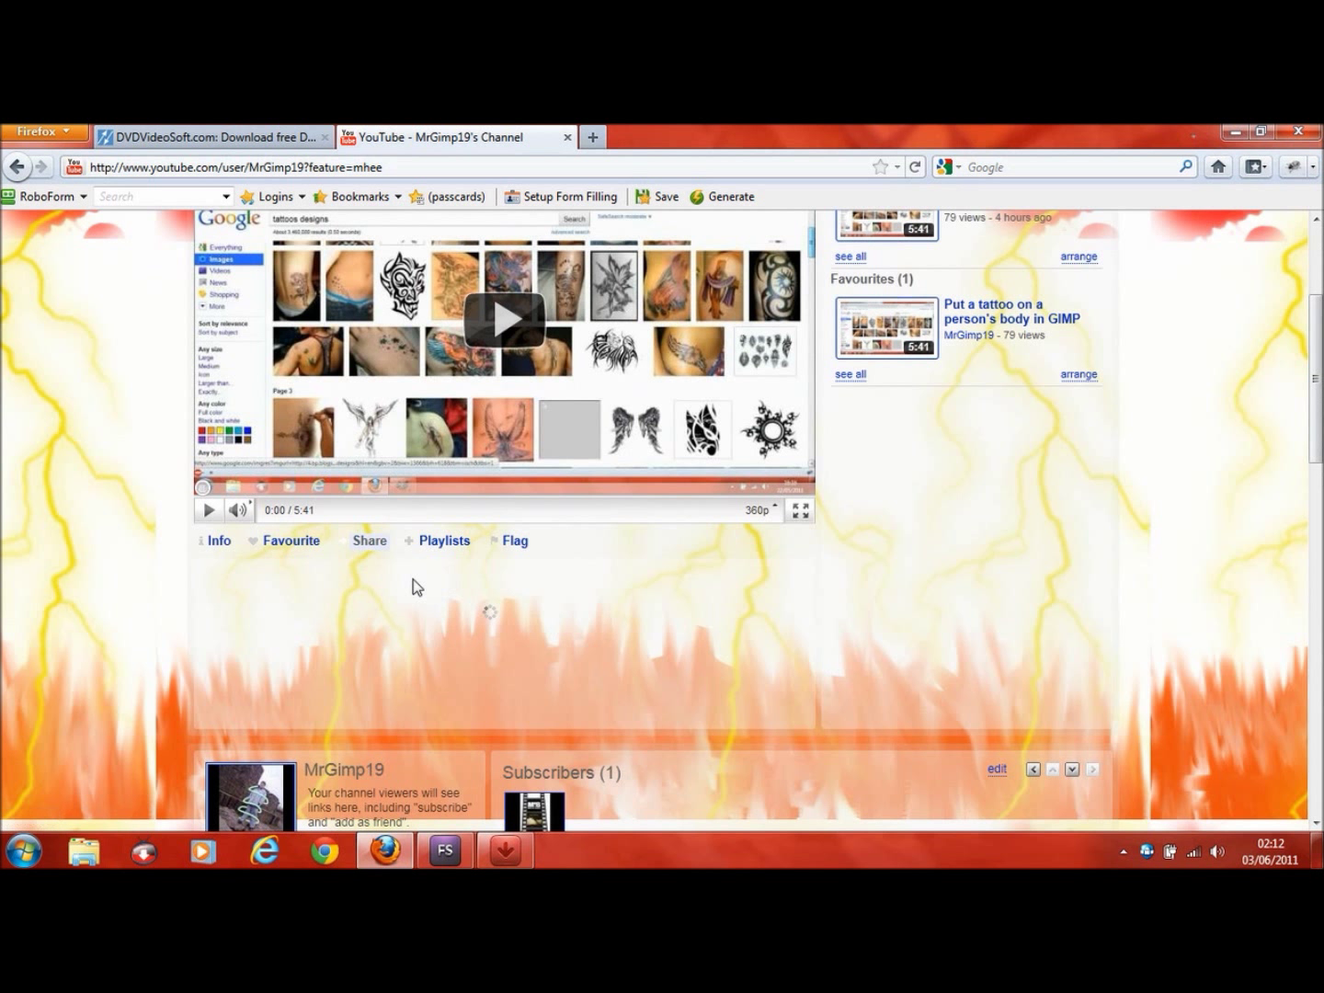
{"action": "right_click", "coordinate": [385, 610]}
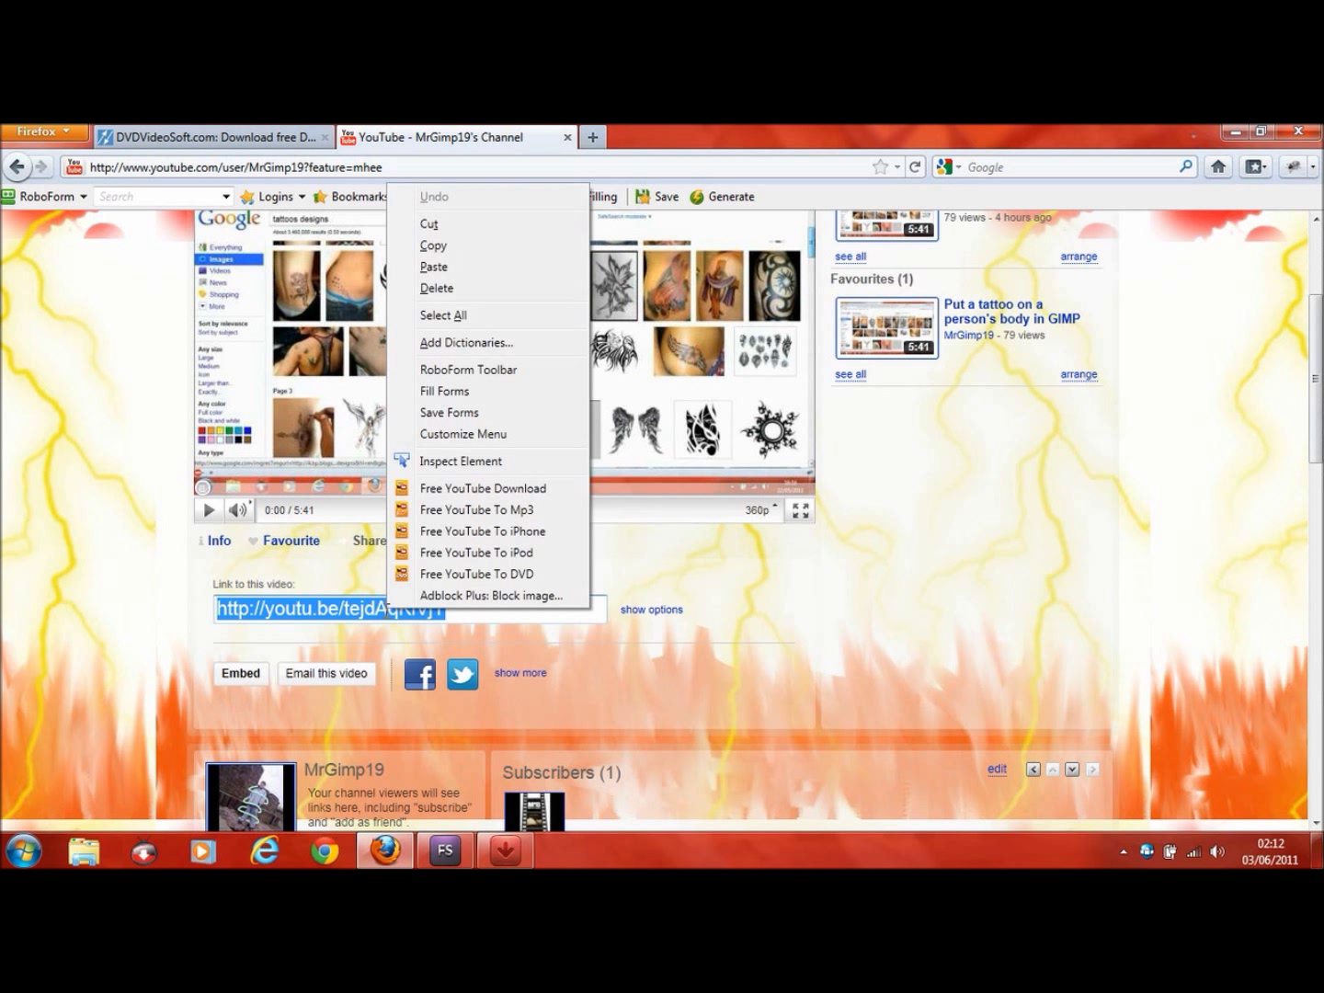
{"action": "left_click", "coordinate": [226, 549]}
{"action": "left_click", "coordinate": [222, 542]}
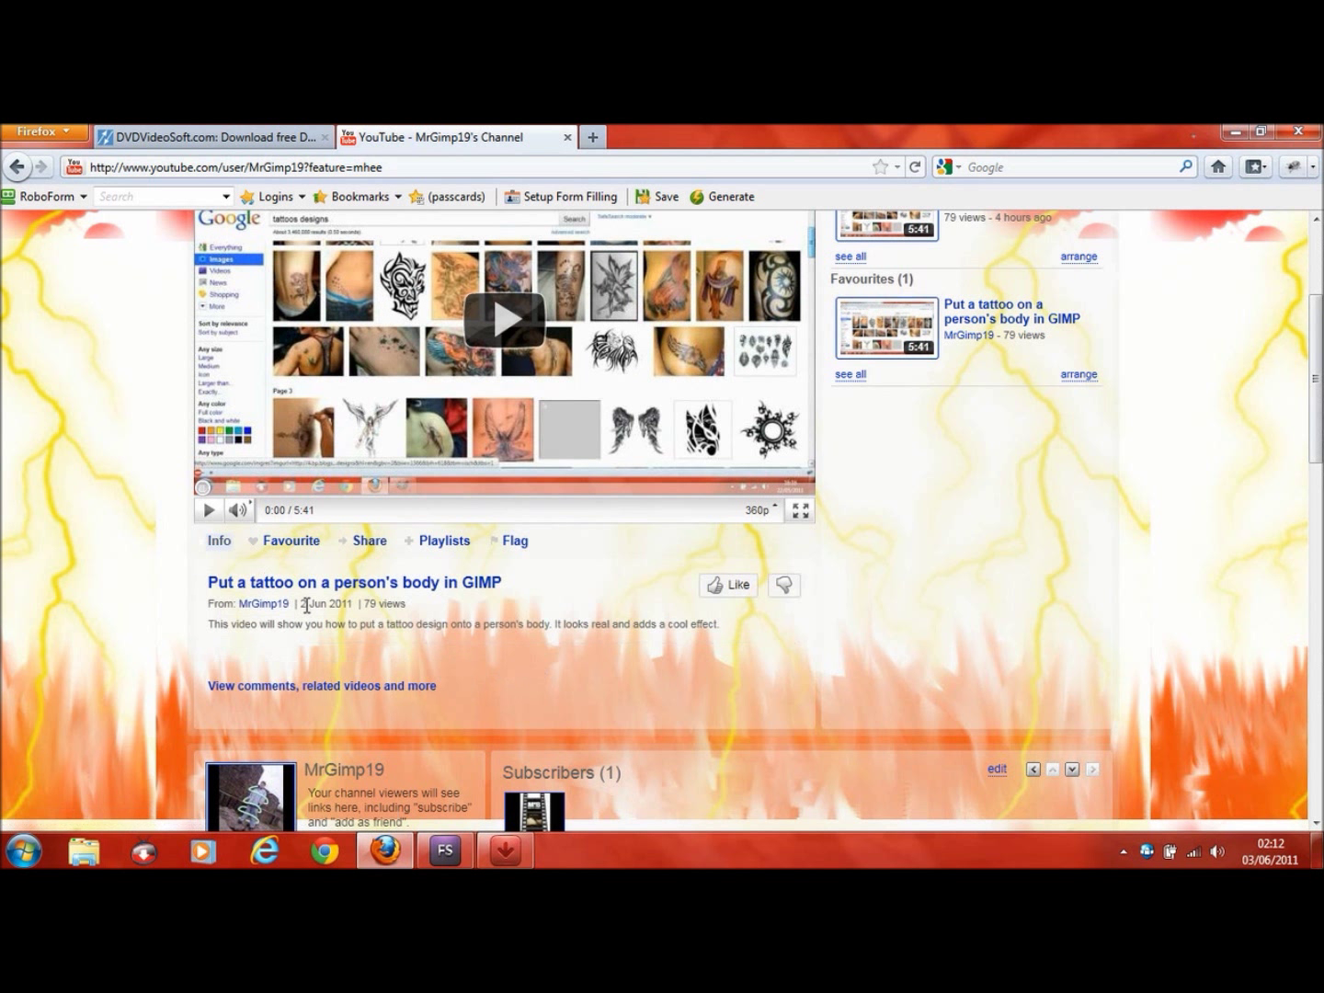
Open the page of the video "Put a tattoo on a person's body in GIMP", copy its web address and pause playback.
{"action": "left_click", "coordinate": [414, 582]}
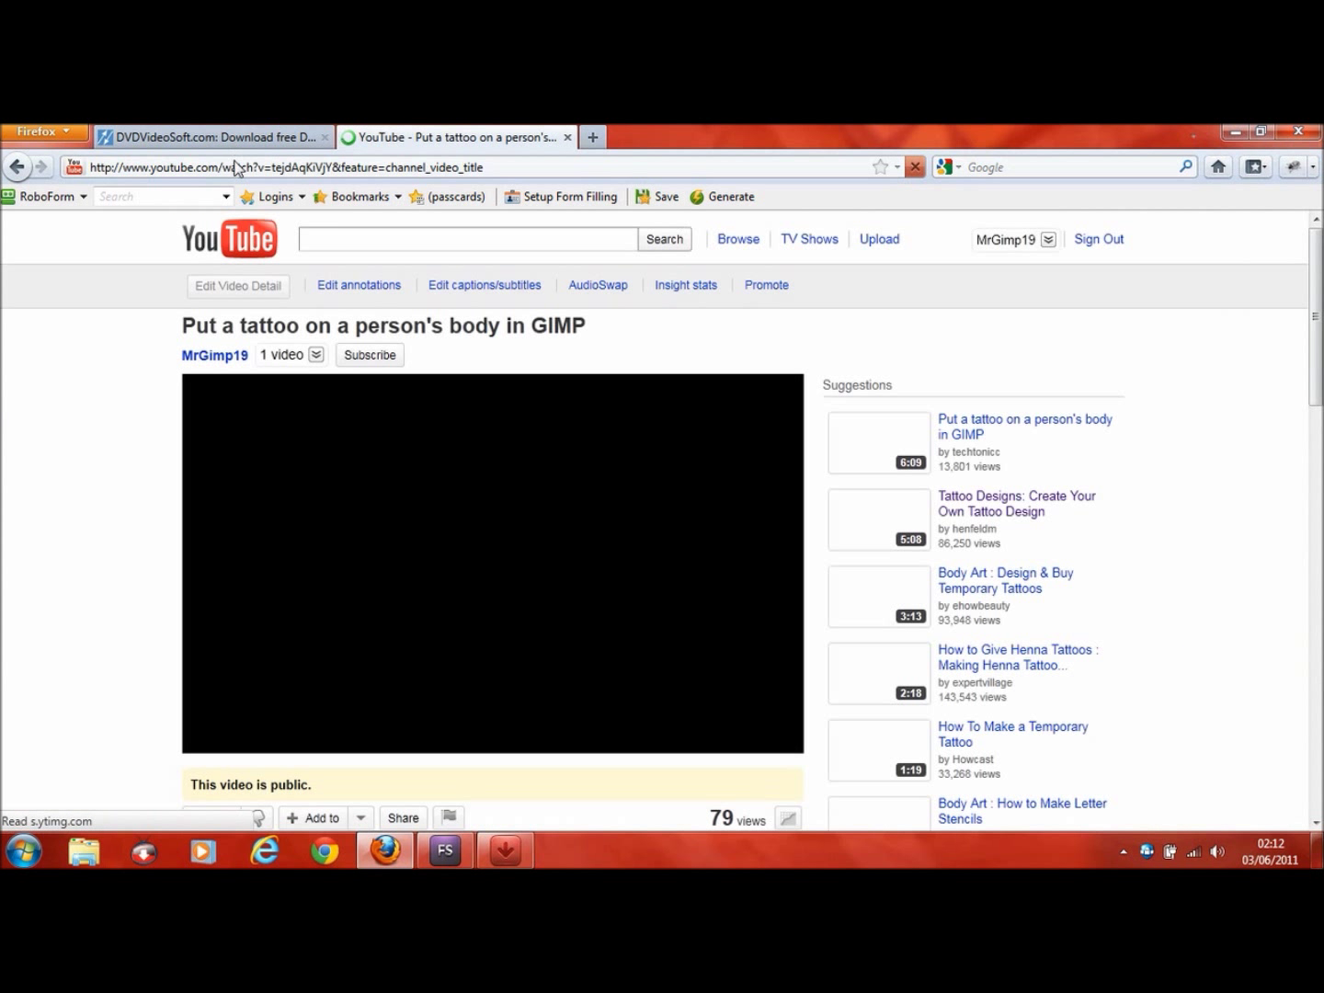
{"action": "left_click", "coordinate": [236, 167]}
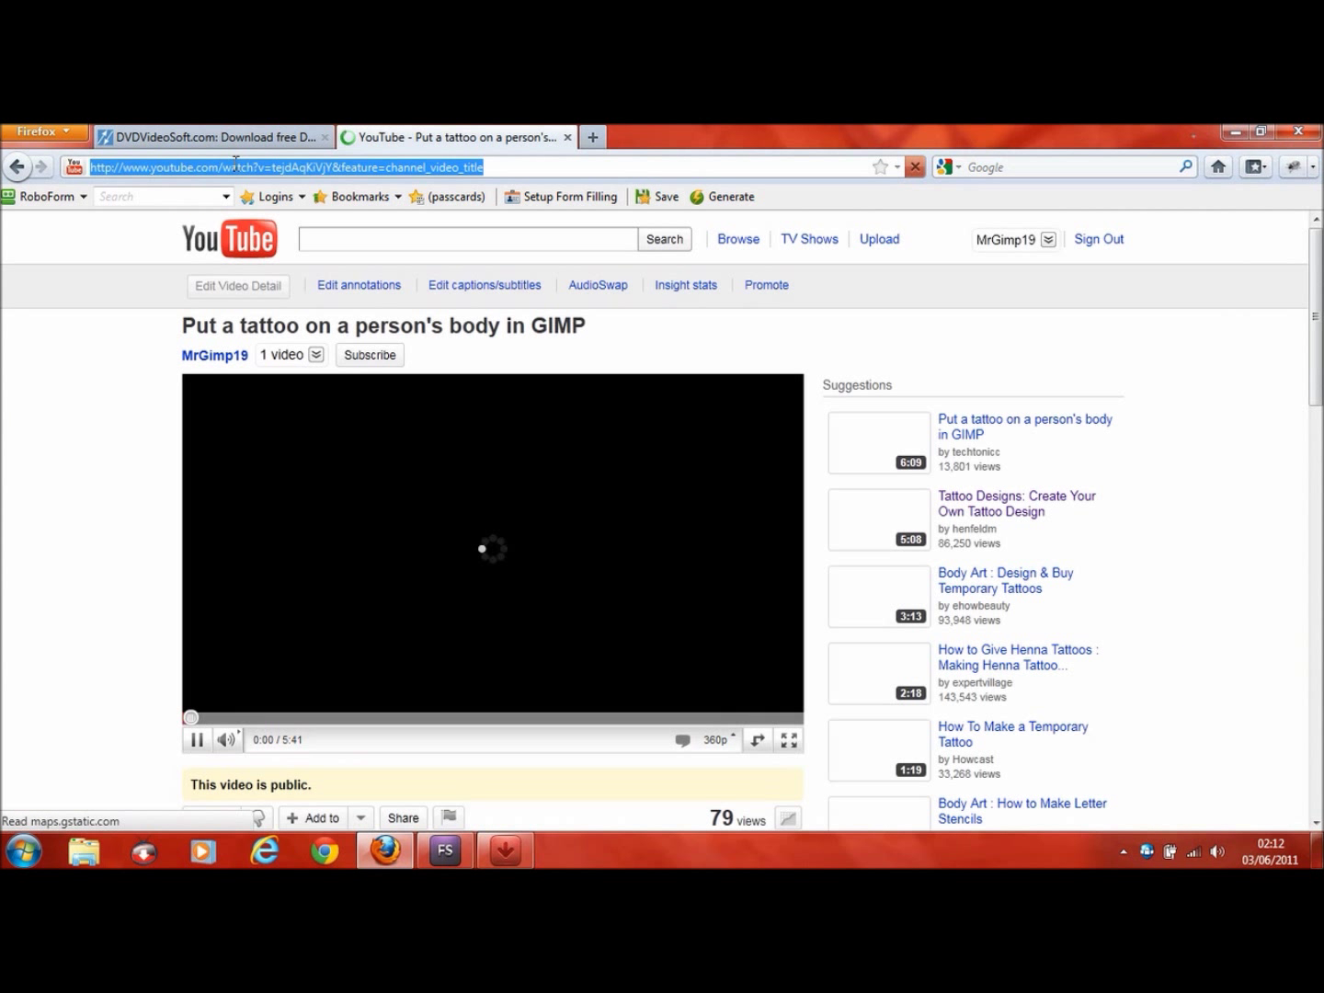
{"action": "right_click", "coordinate": [260, 169]}
{"action": "left_click", "coordinate": [291, 228]}
{"action": "left_click", "coordinate": [329, 467]}
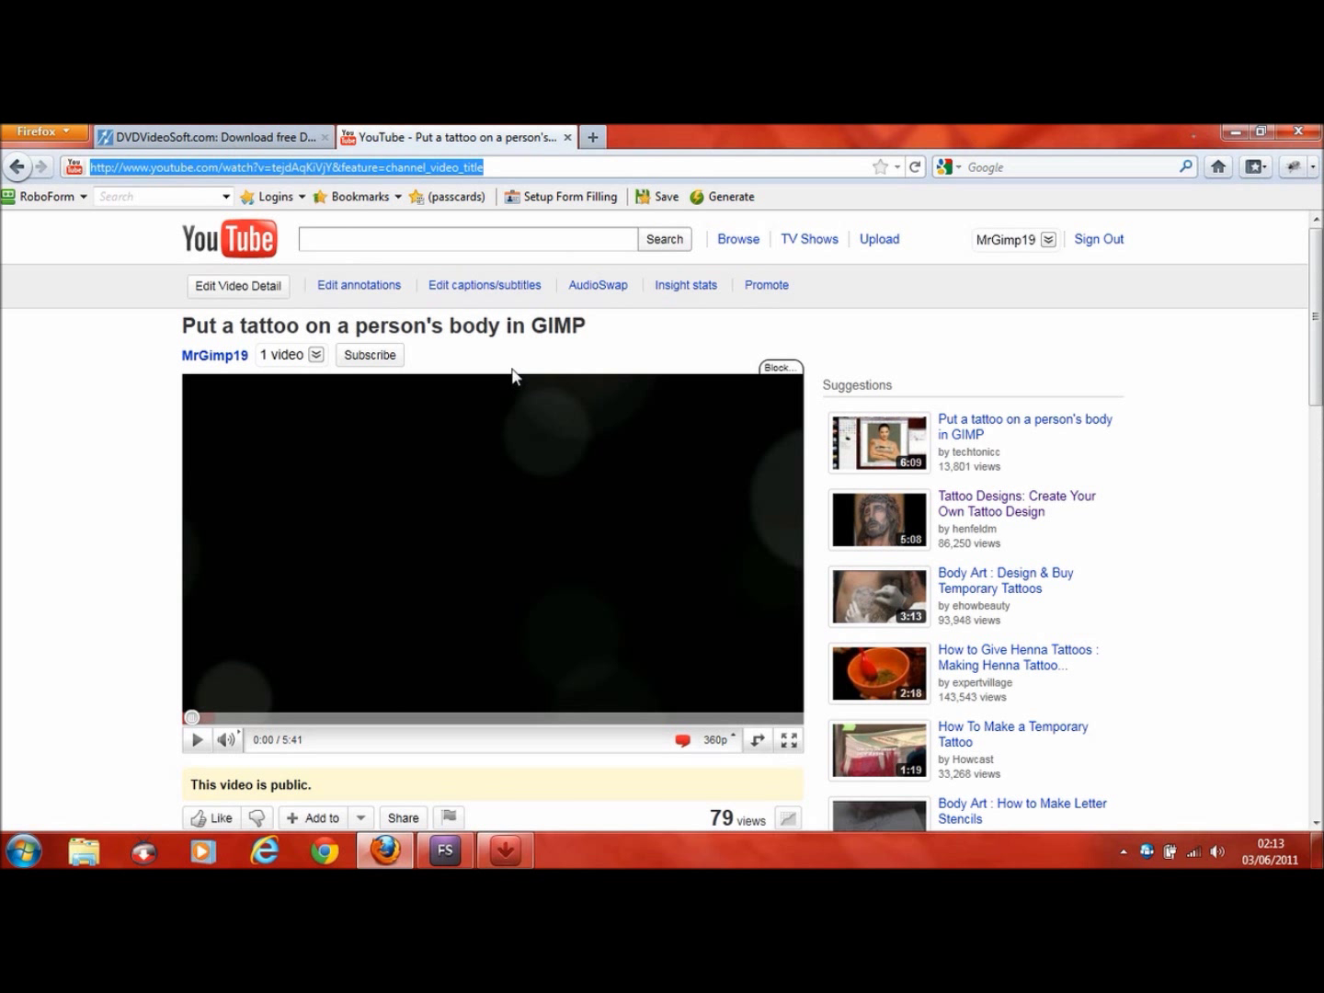
Leave the video page, minimize Firefox and paste the copied video URL into the Free YouTube Download list.
{"action": "left_click", "coordinate": [266, 252]}
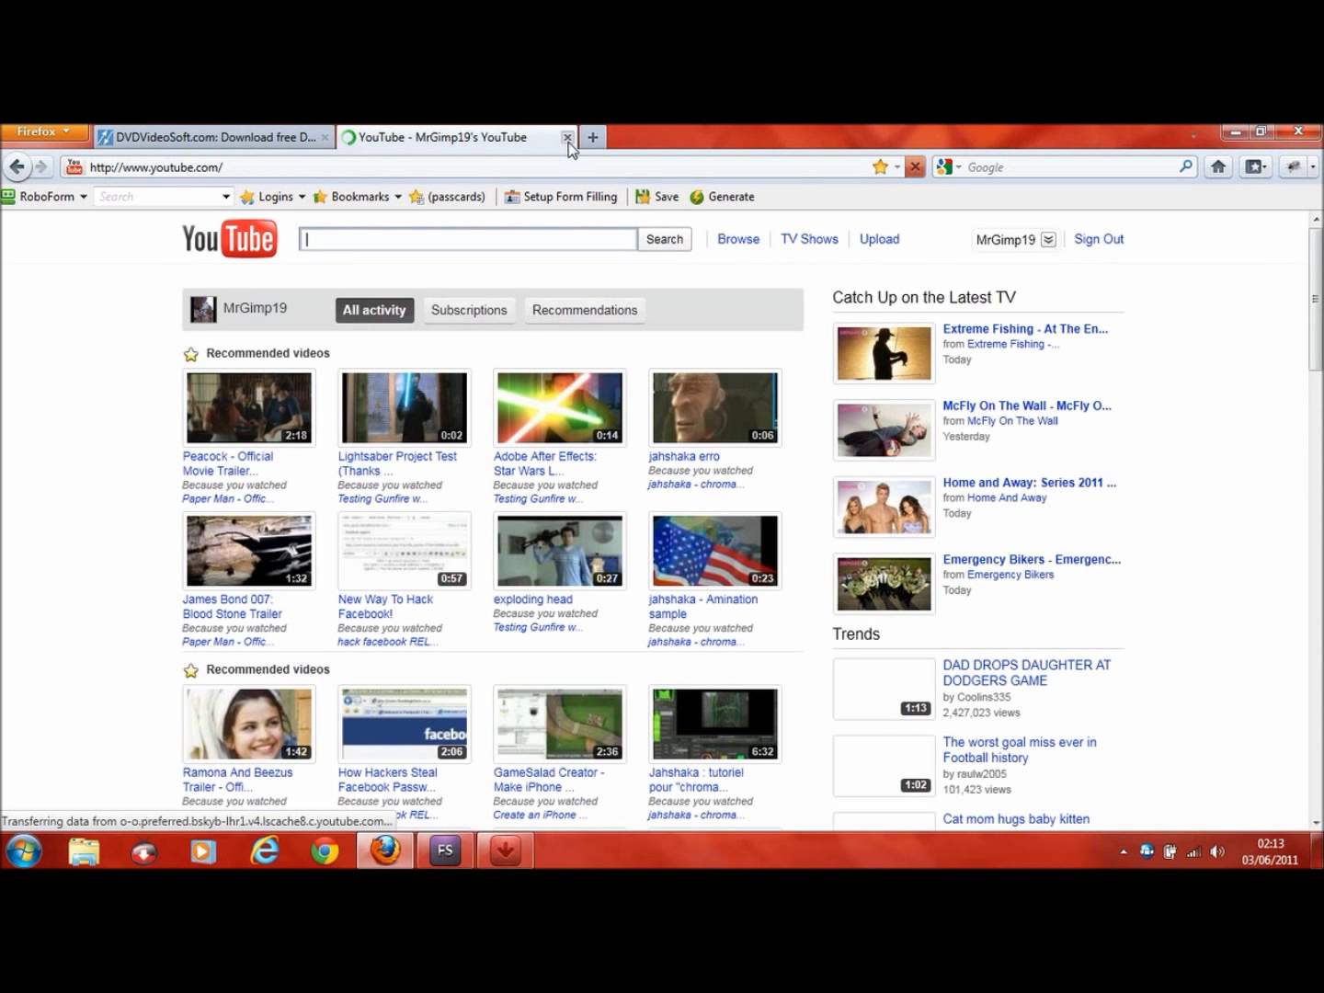
{"action": "left_click", "coordinate": [1234, 133]}
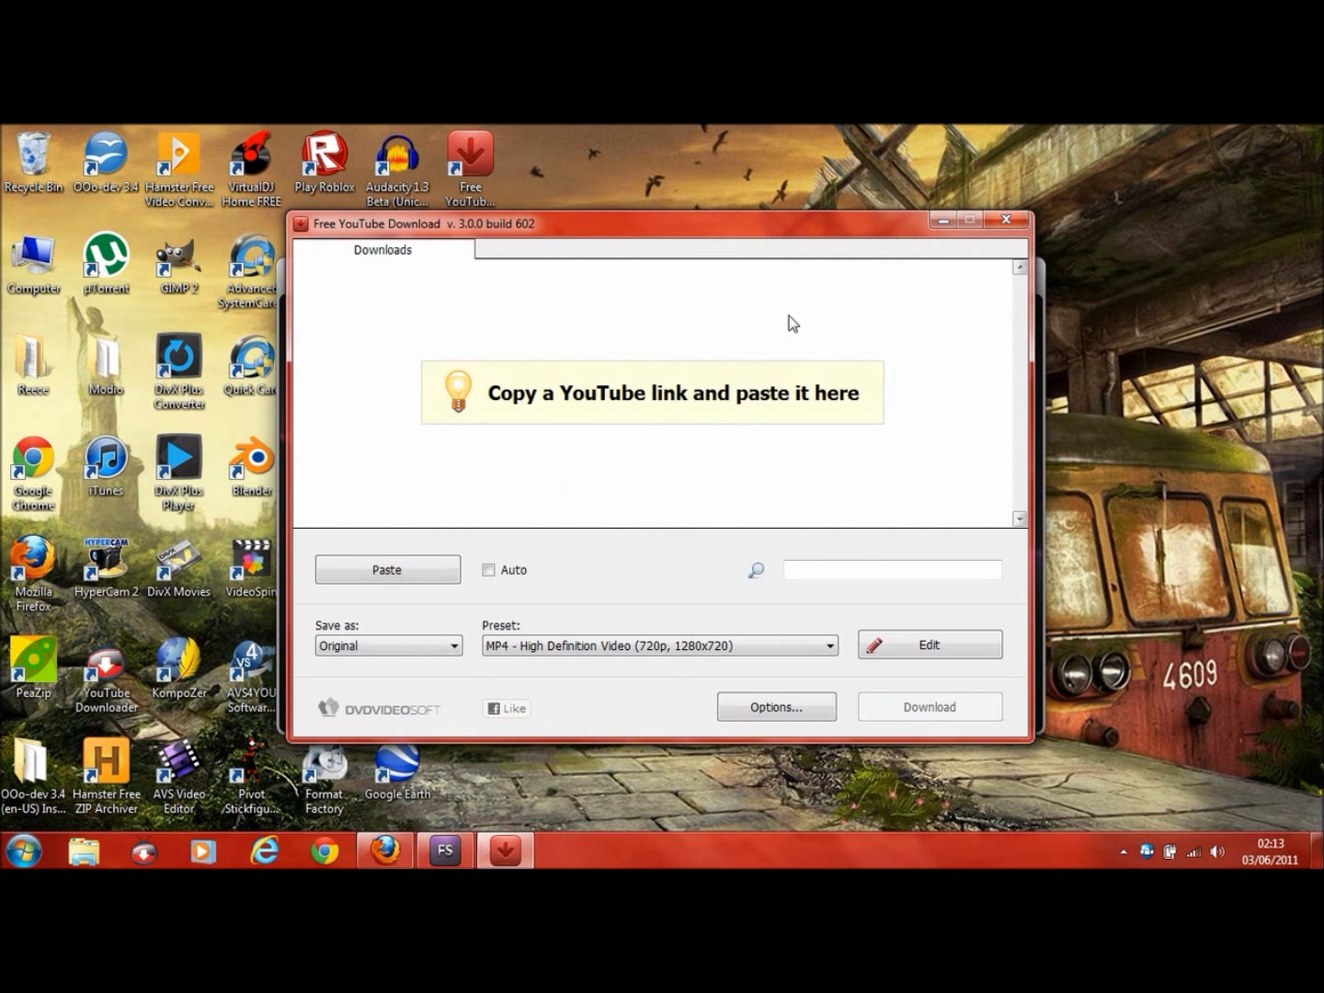
{"action": "right_click", "coordinate": [502, 359]}
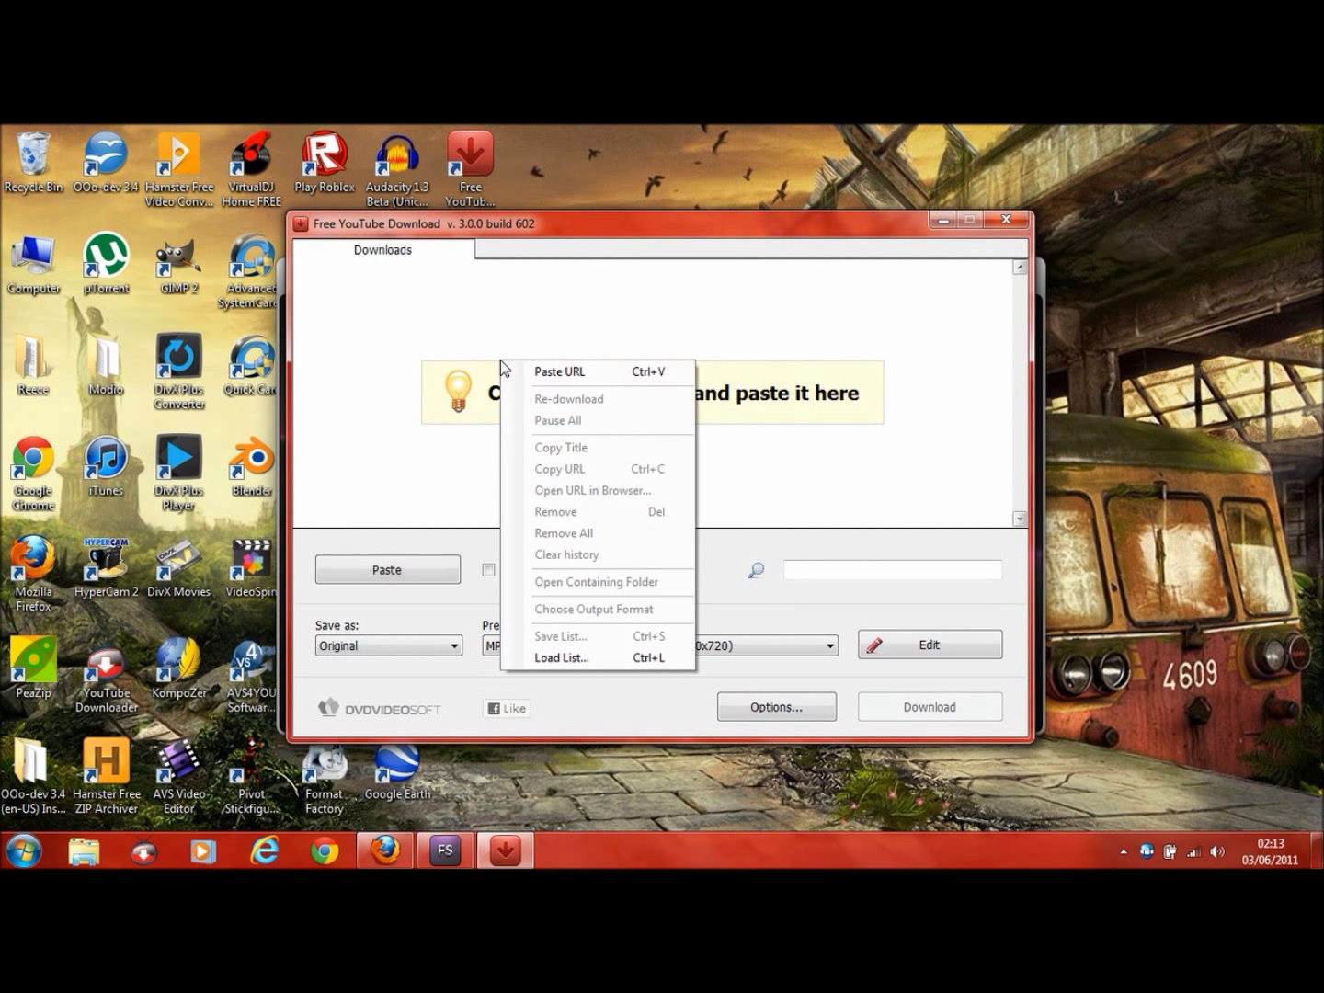
{"action": "left_click", "coordinate": [547, 372]}
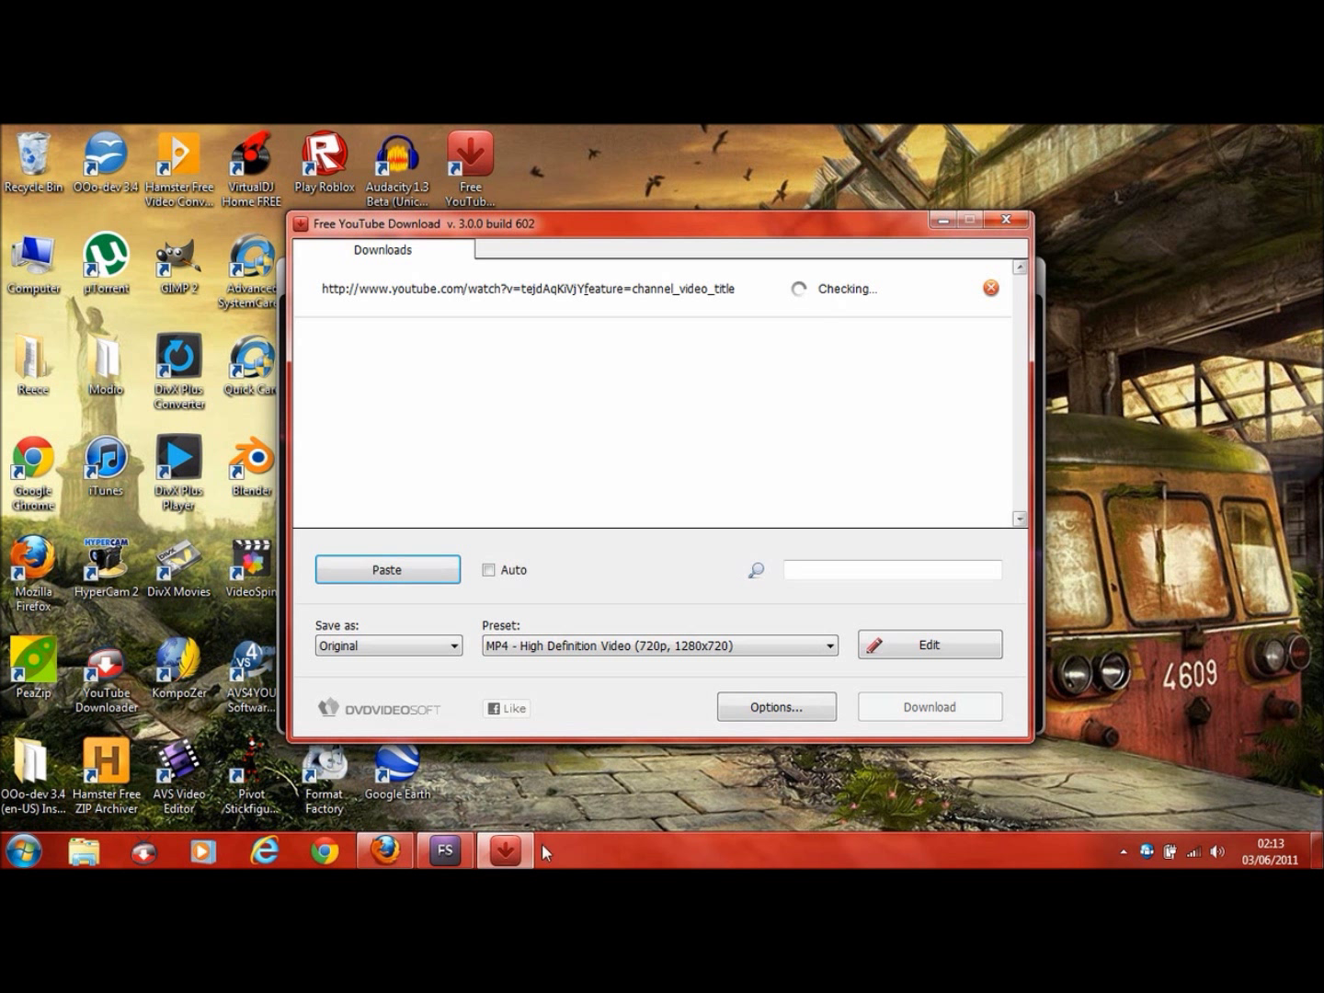
{"action": "left_click", "coordinate": [468, 851]}
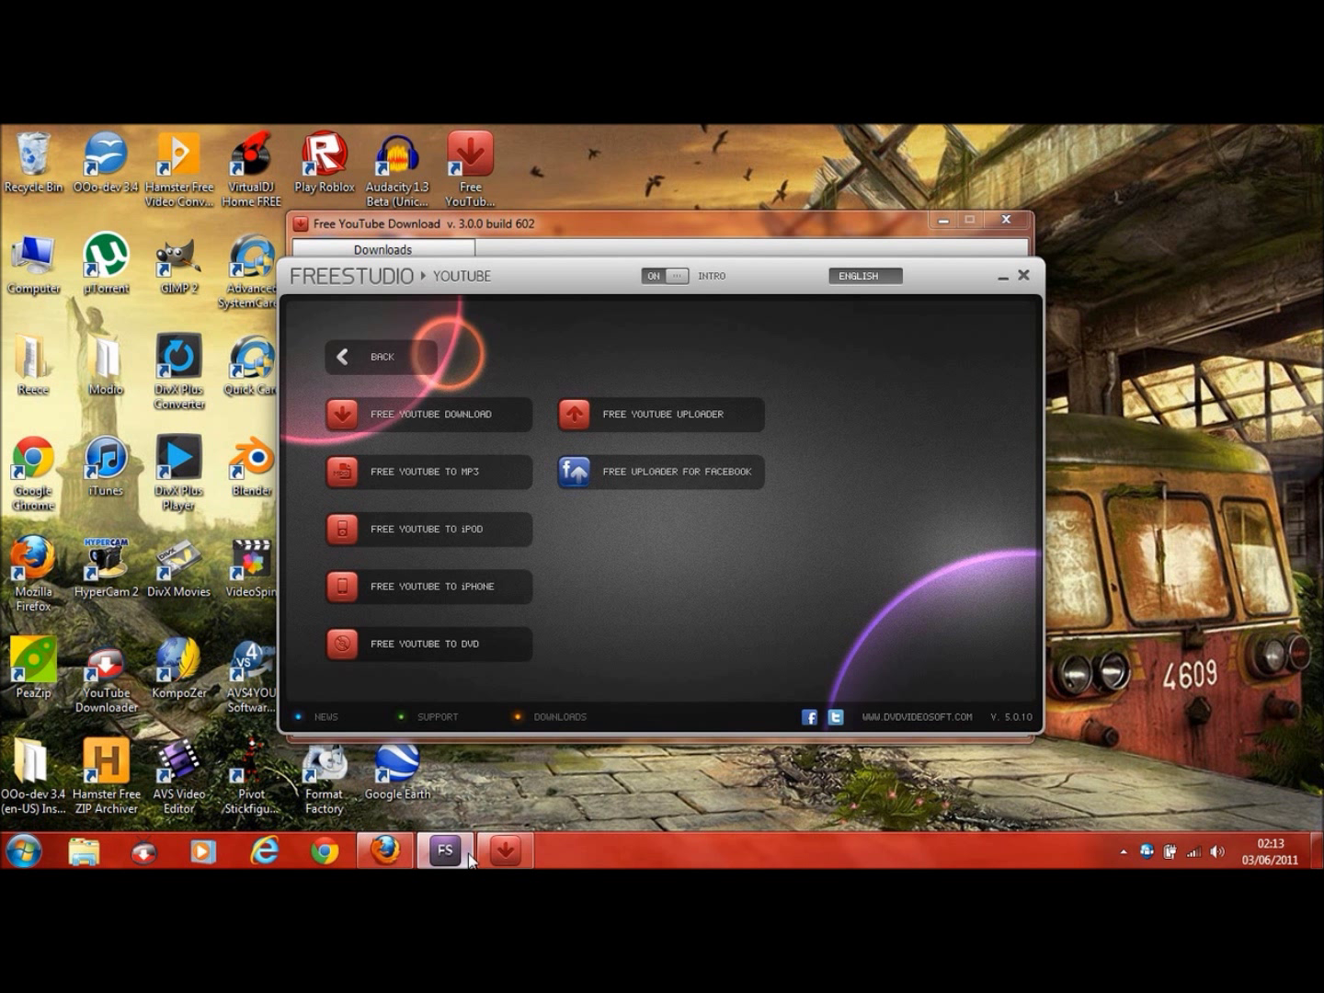
{"action": "left_click", "coordinate": [1122, 850]}
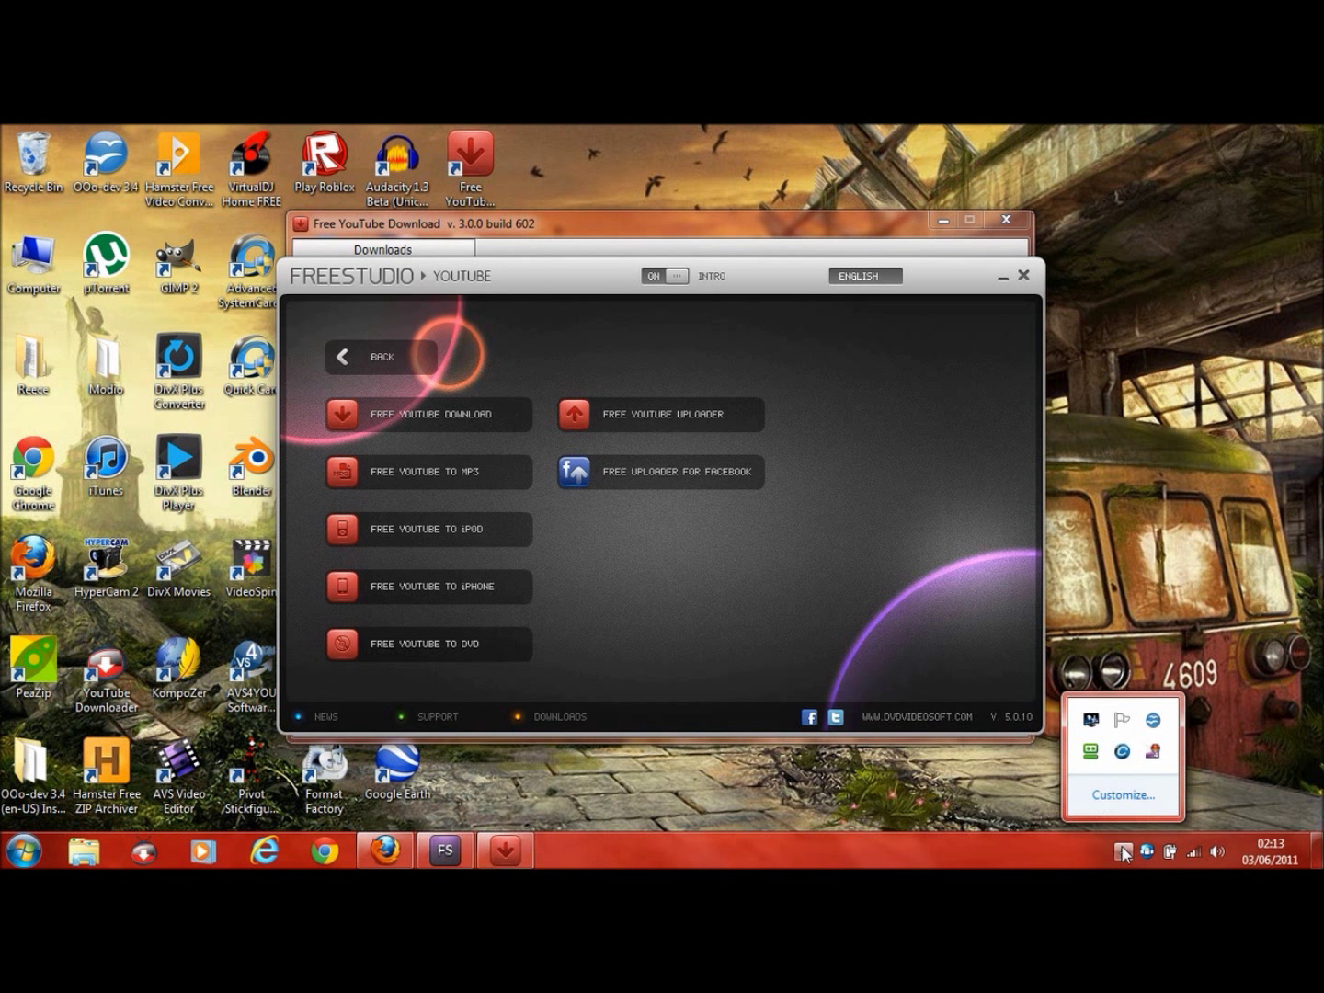
{"action": "right_click", "coordinate": [1156, 755]}
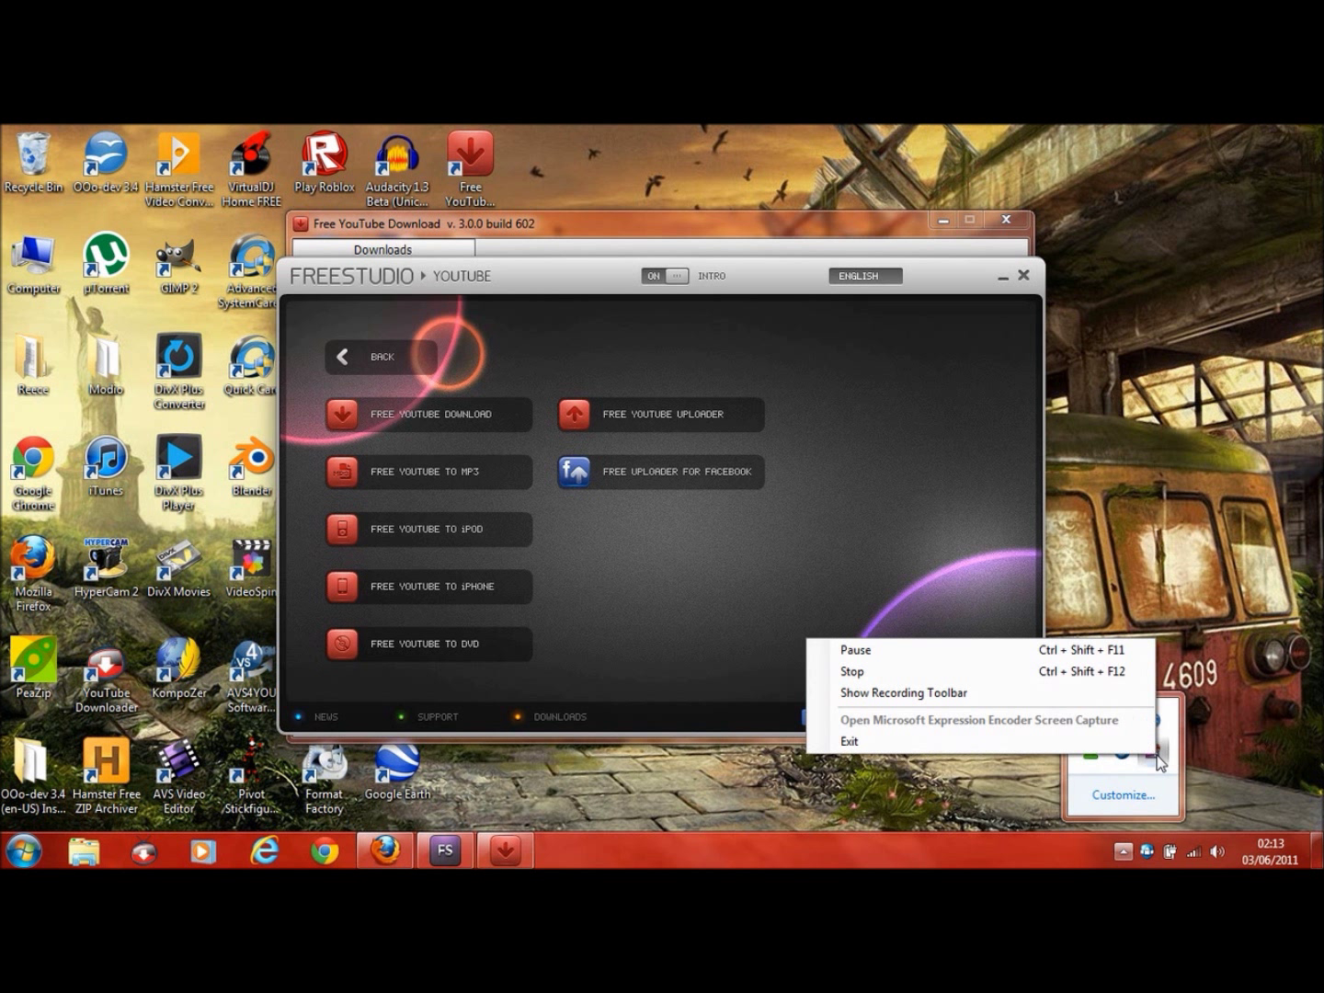
{"action": "left_click", "coordinate": [875, 655]}
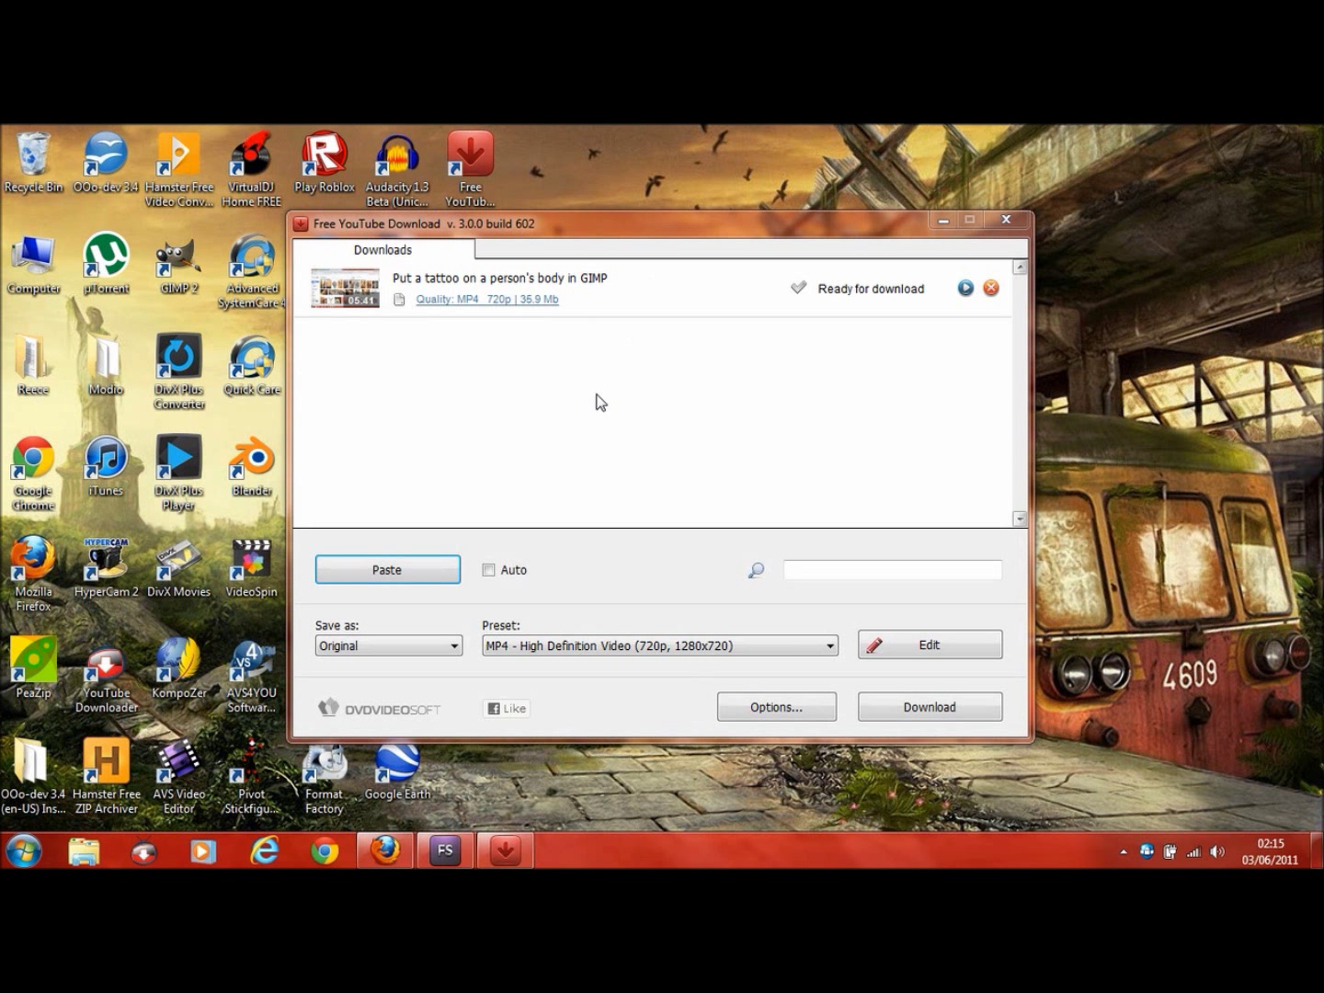
Close Free YouTube Download, open the Free YouTube to MP3 converter to view its window and close it again.
{"action": "left_click", "coordinate": [1009, 221]}
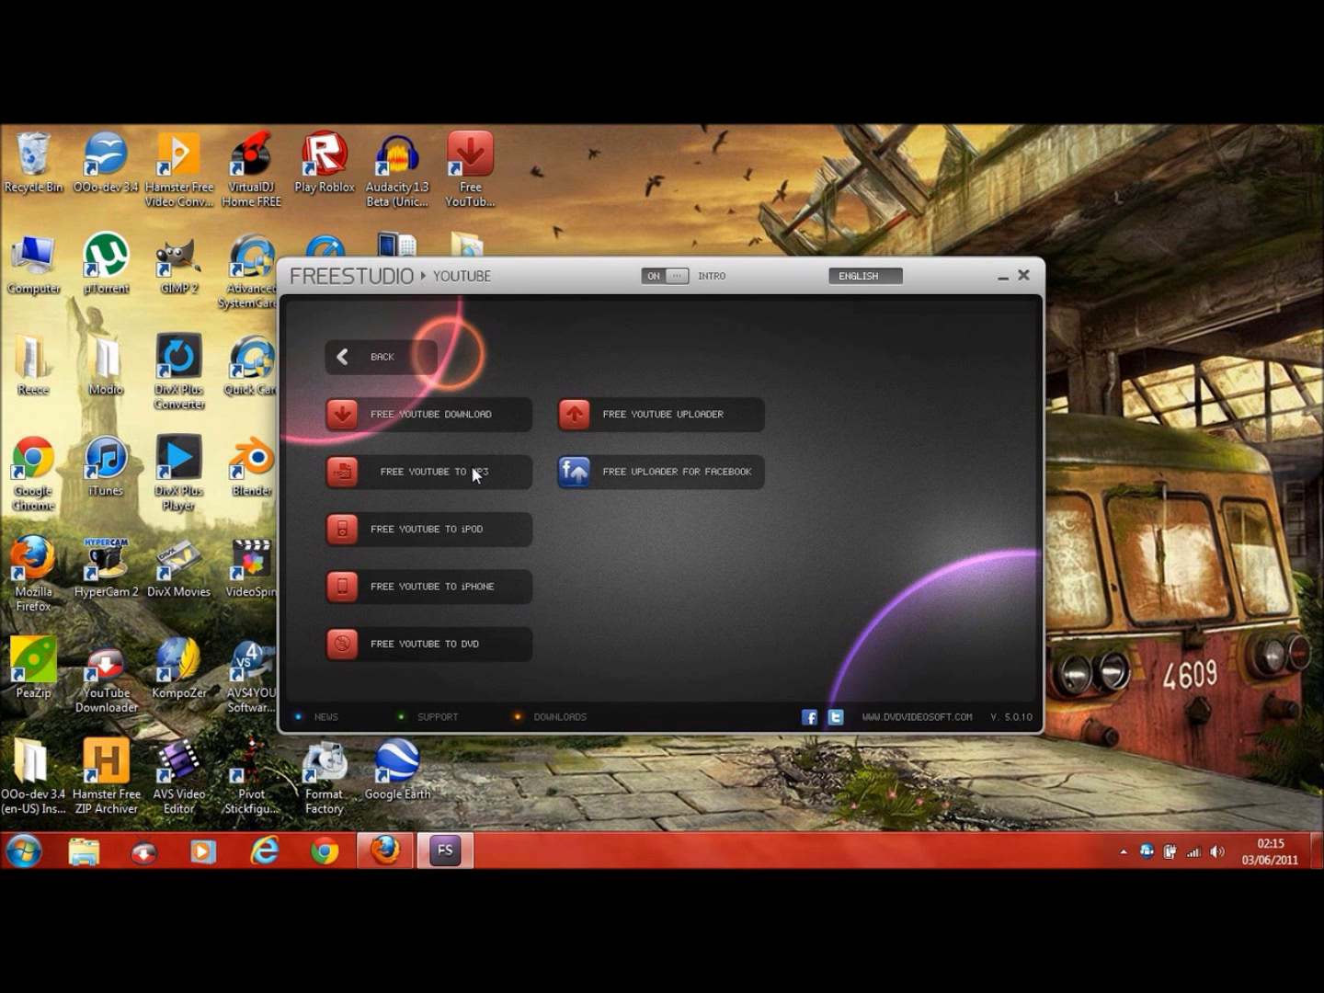
{"action": "left_click", "coordinate": [459, 475]}
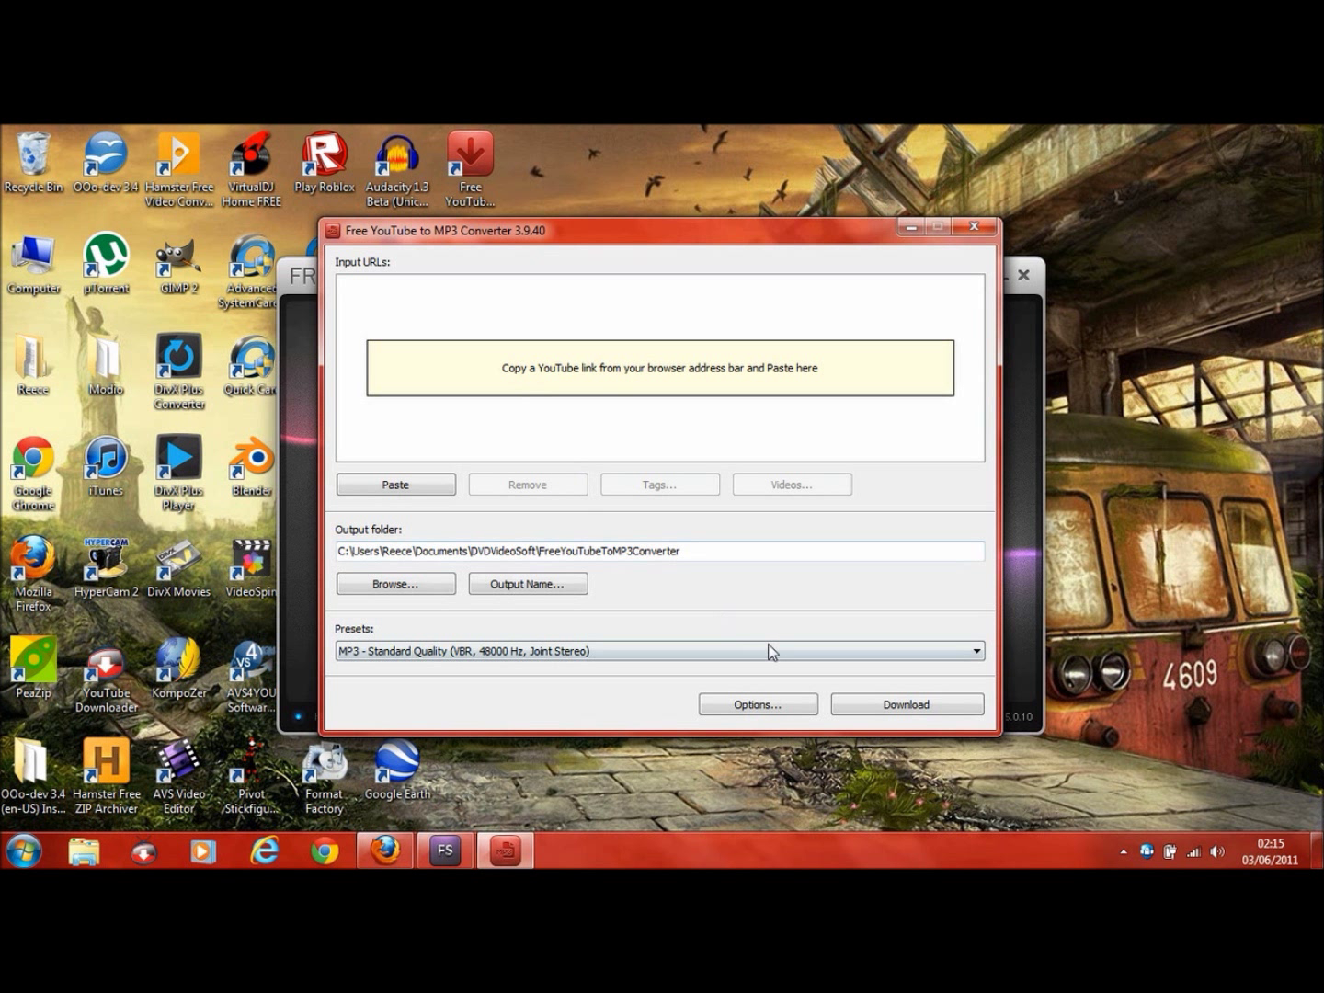
{"action": "left_click", "coordinate": [973, 229]}
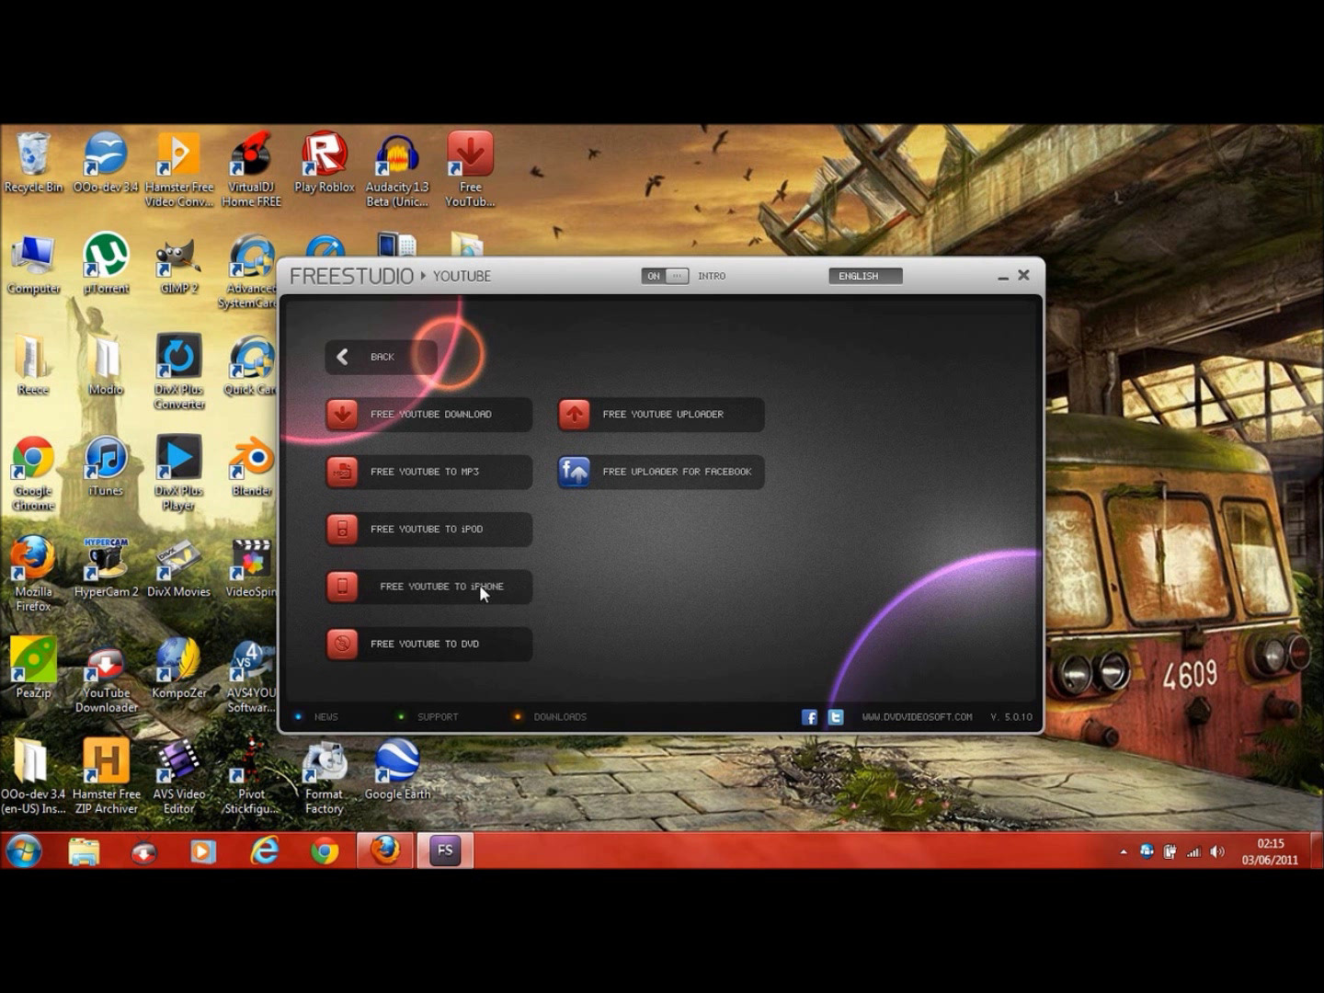
Open Free YouTube to DVD, allow all activities for this application in the firewall request and close the converter.
{"action": "left_click", "coordinate": [475, 643]}
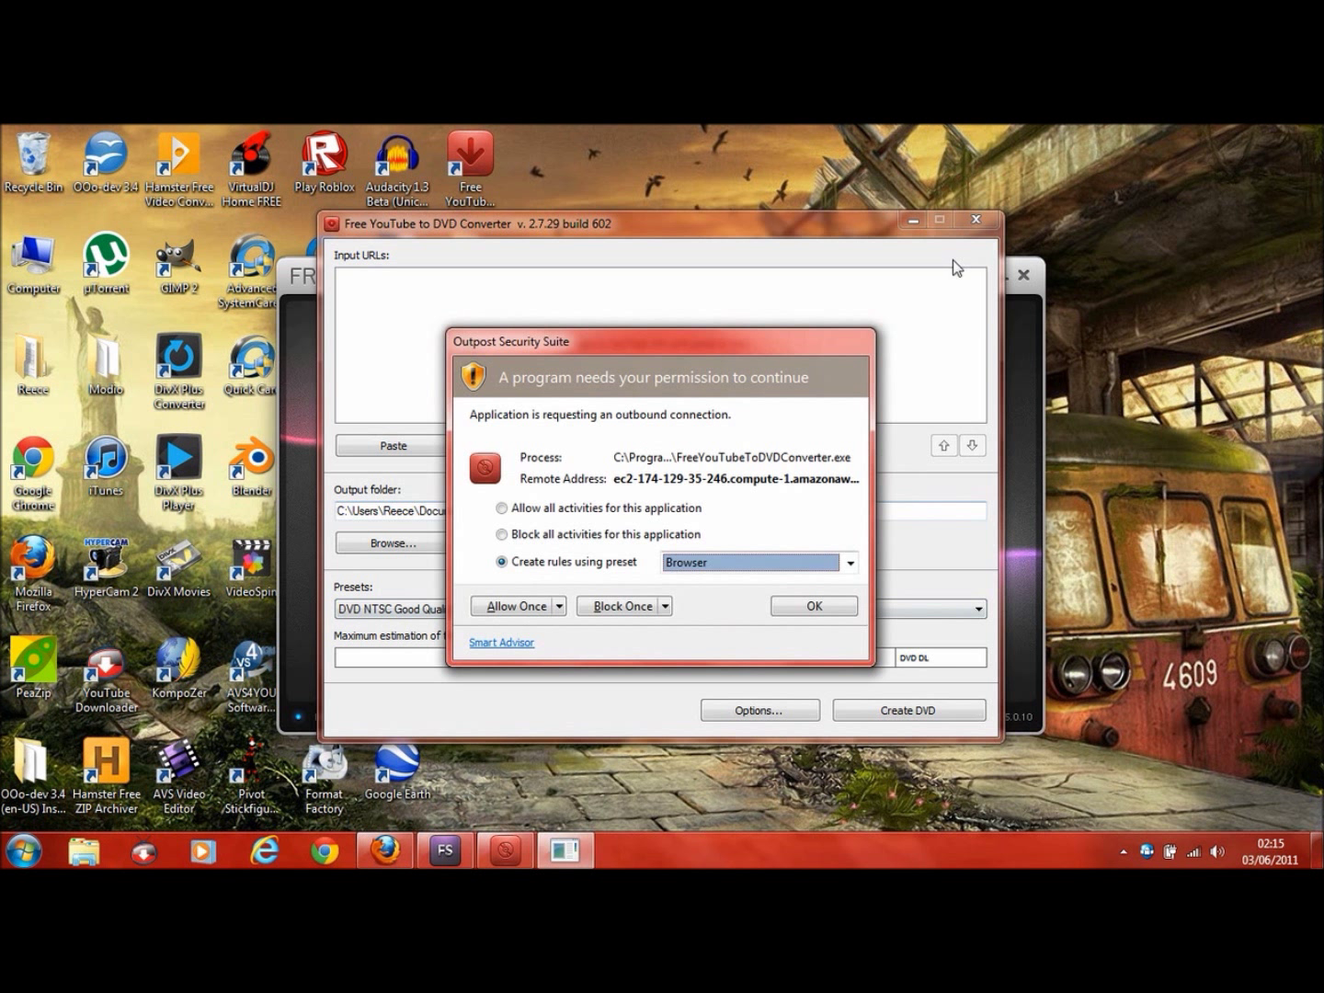
{"action": "left_click", "coordinate": [612, 513]}
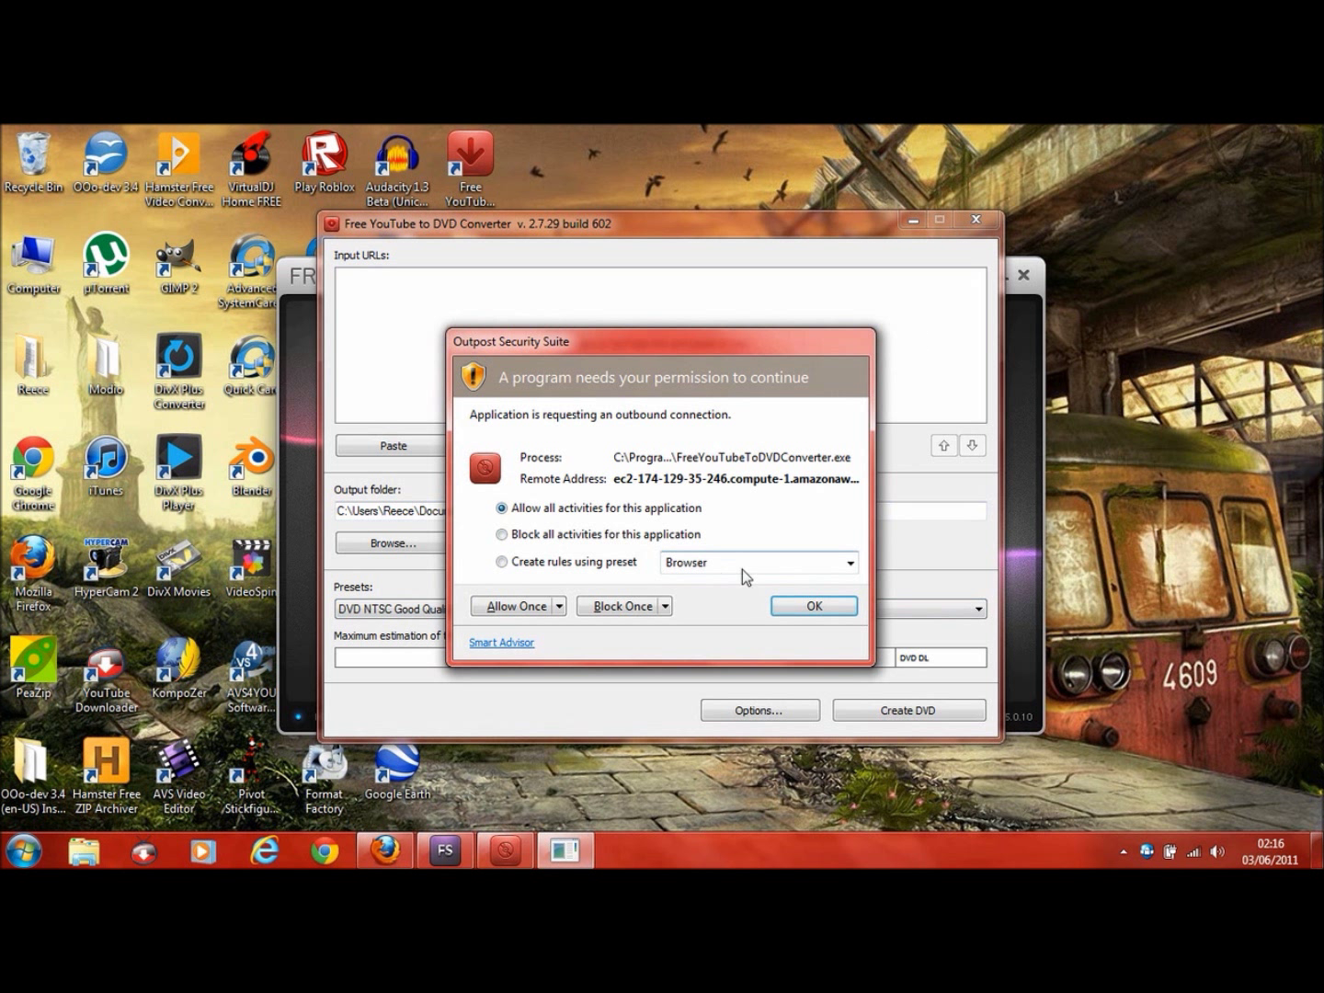
{"action": "key", "text": "Return"}
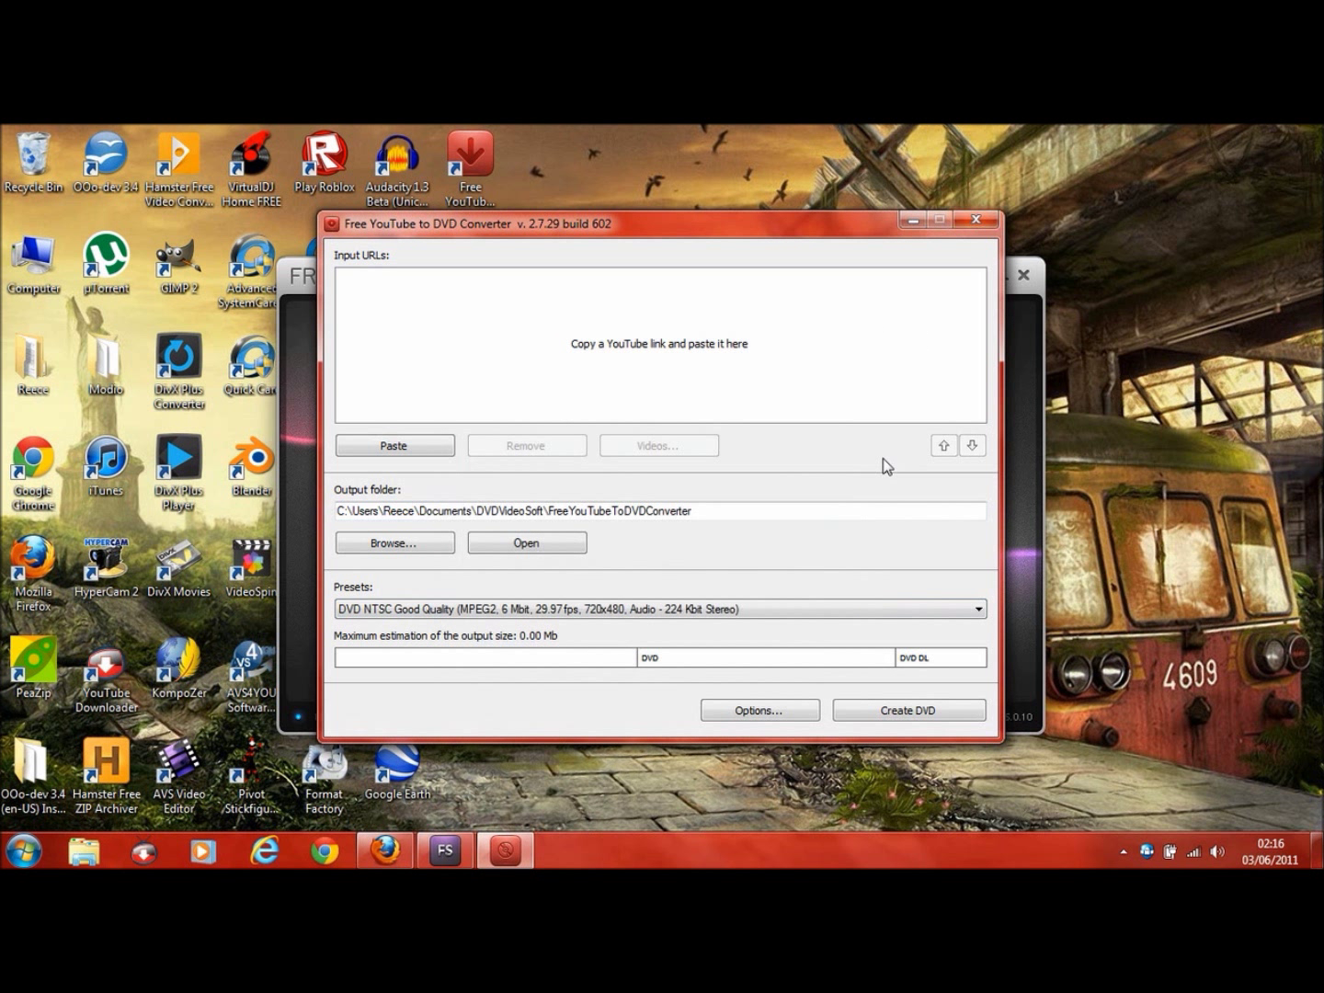
{"action": "left_click", "coordinate": [975, 219]}
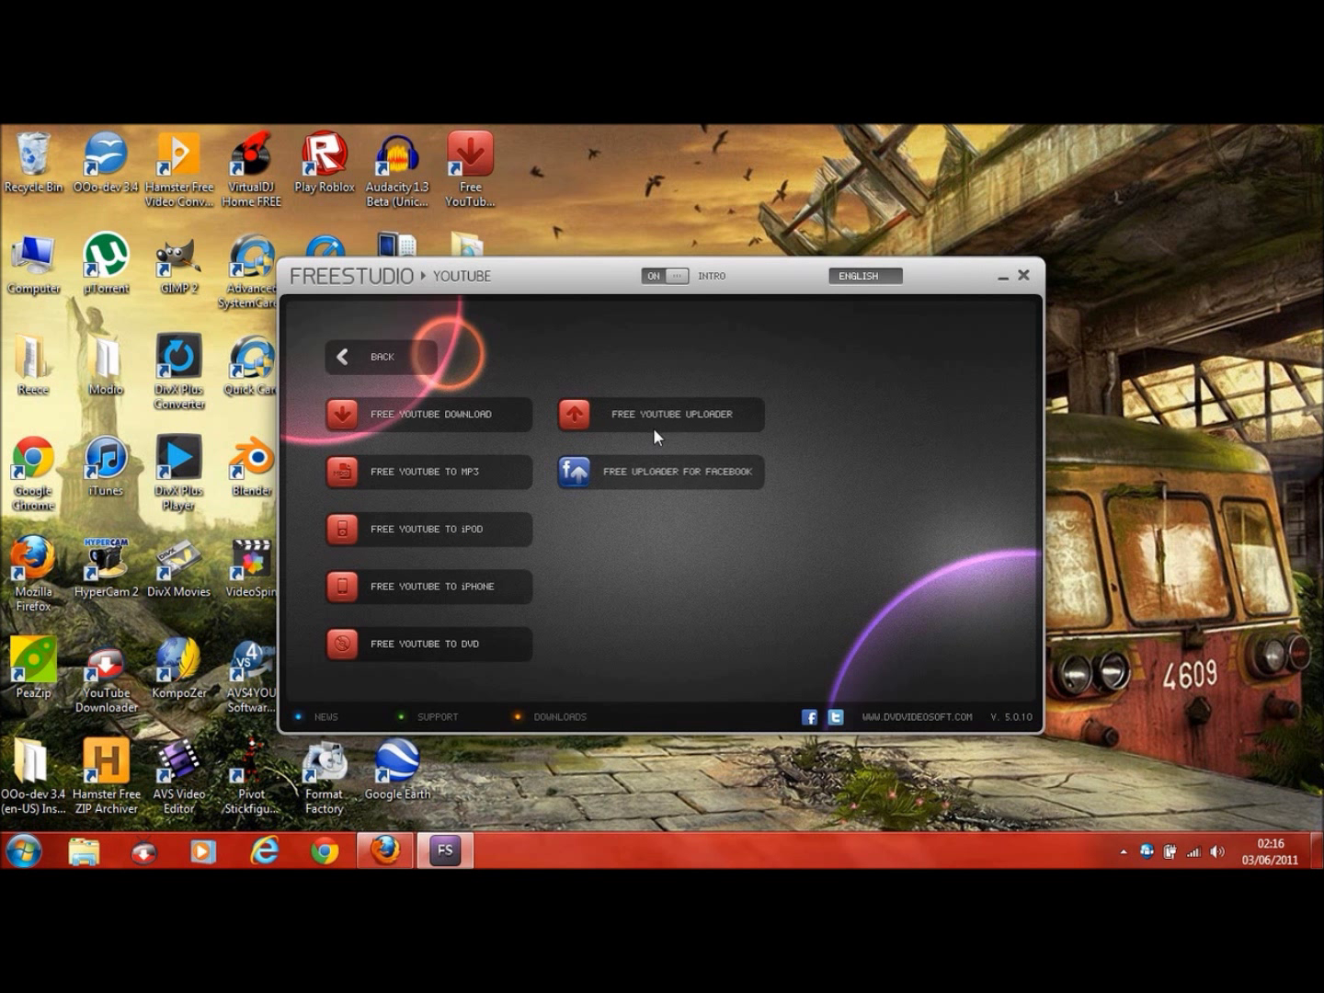
Examine the programs offered in the MP3 & Audio, CD, DVD, BD and DVD & Video categories from the main screen.
{"action": "left_click", "coordinate": [359, 353]}
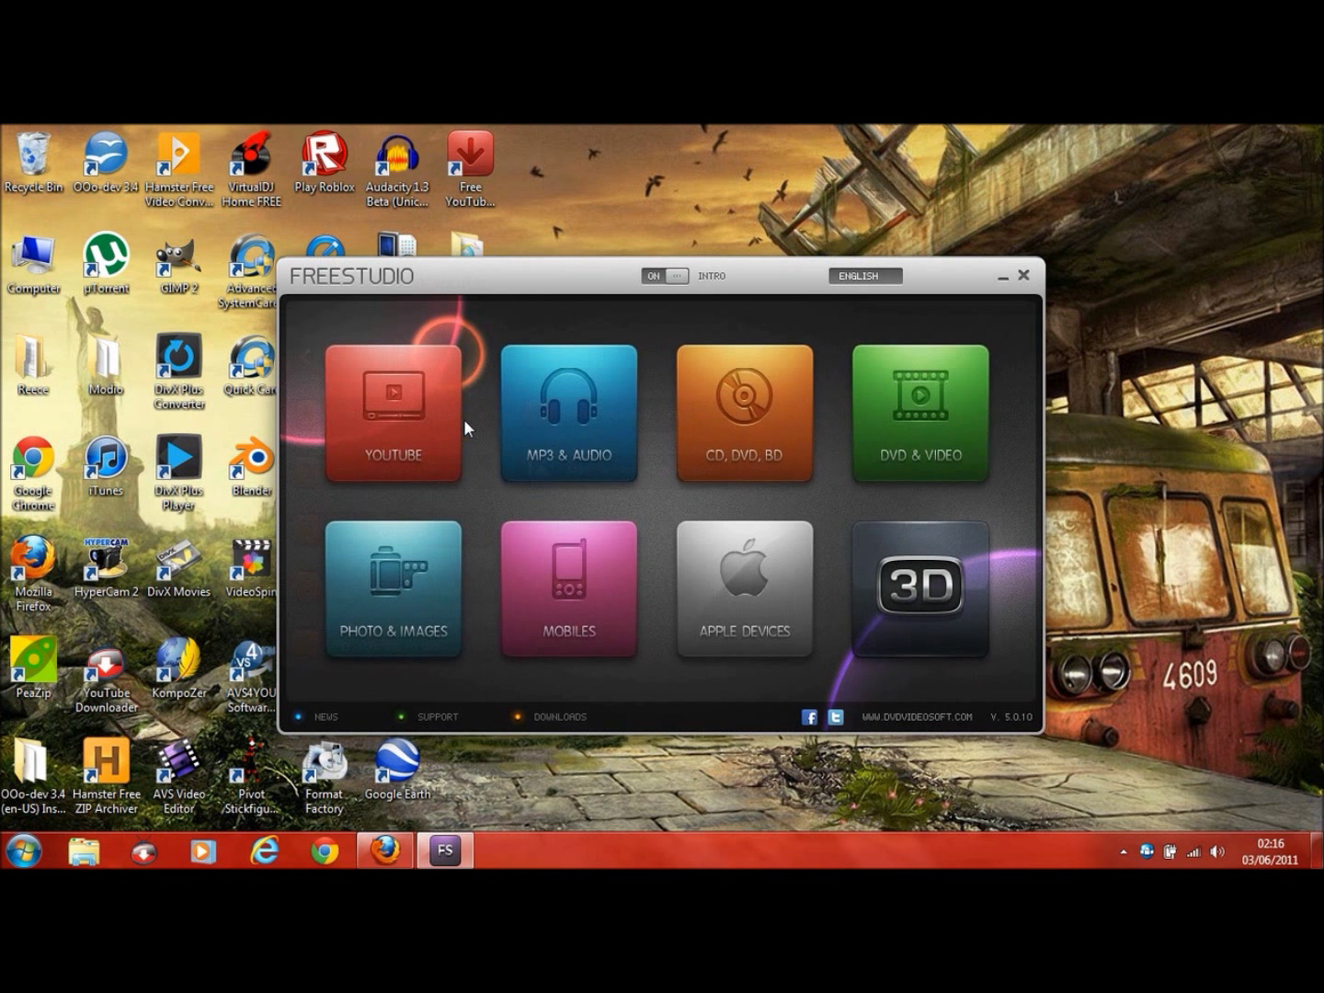
{"action": "left_click", "coordinate": [553, 418]}
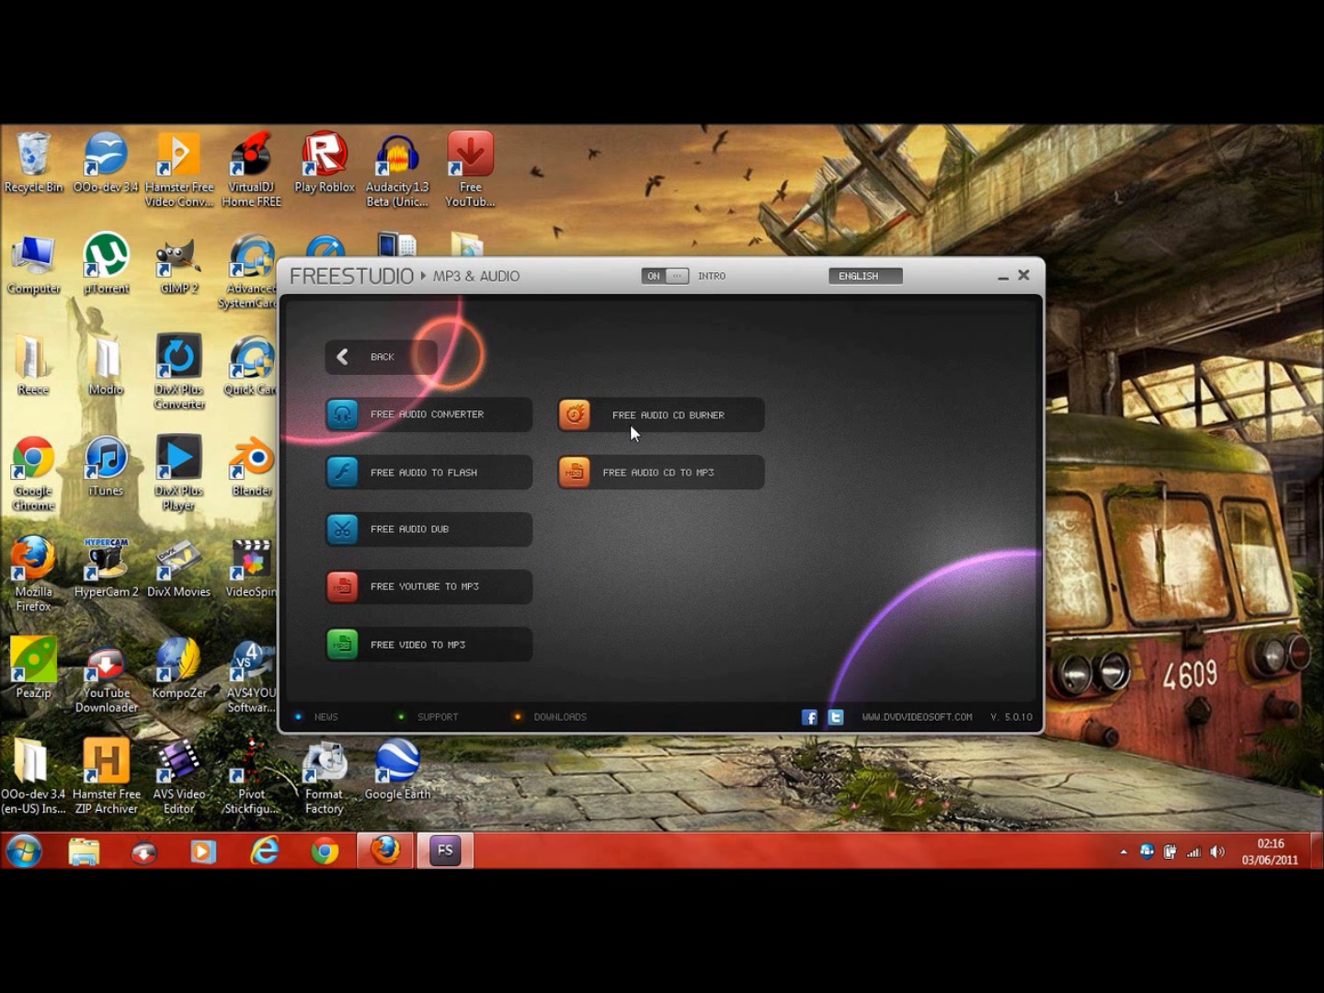
{"action": "left_click", "coordinate": [387, 359]}
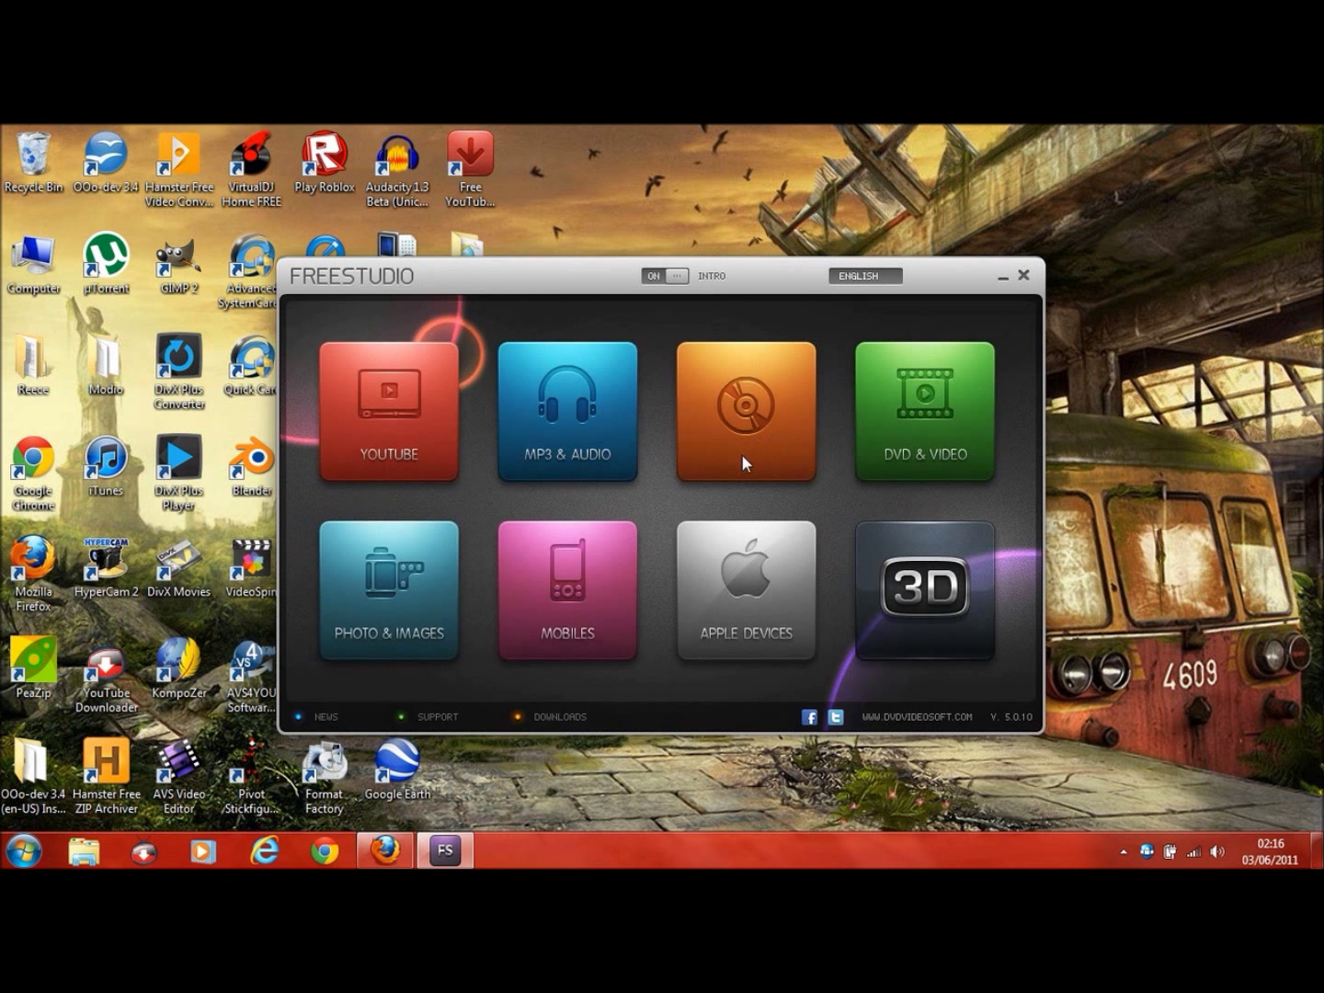
{"action": "left_click", "coordinate": [744, 426]}
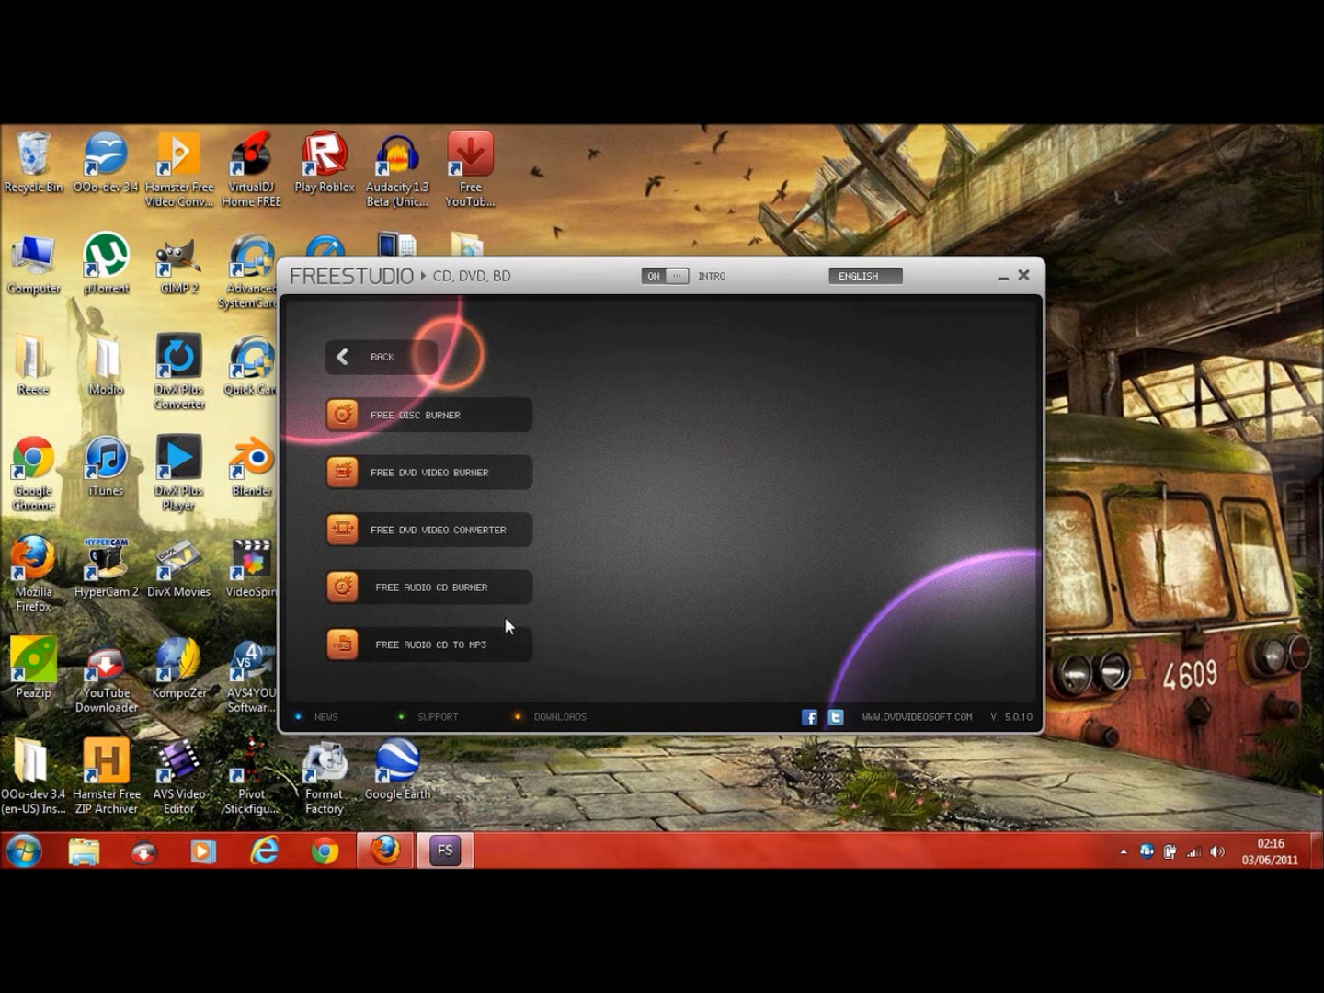
{"action": "left_click", "coordinate": [377, 359]}
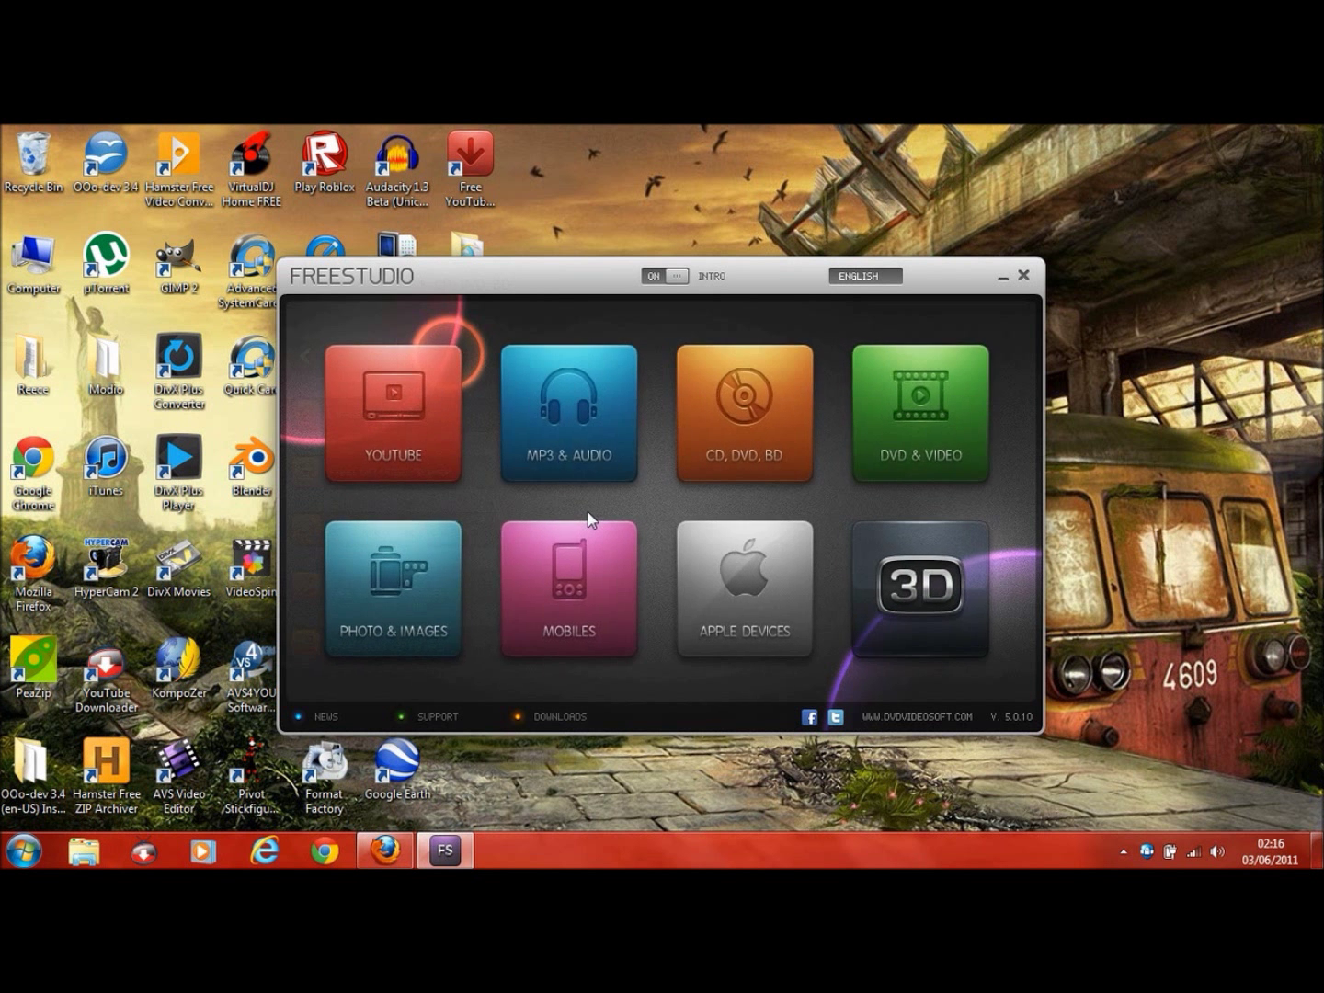
{"action": "left_click", "coordinate": [906, 468]}
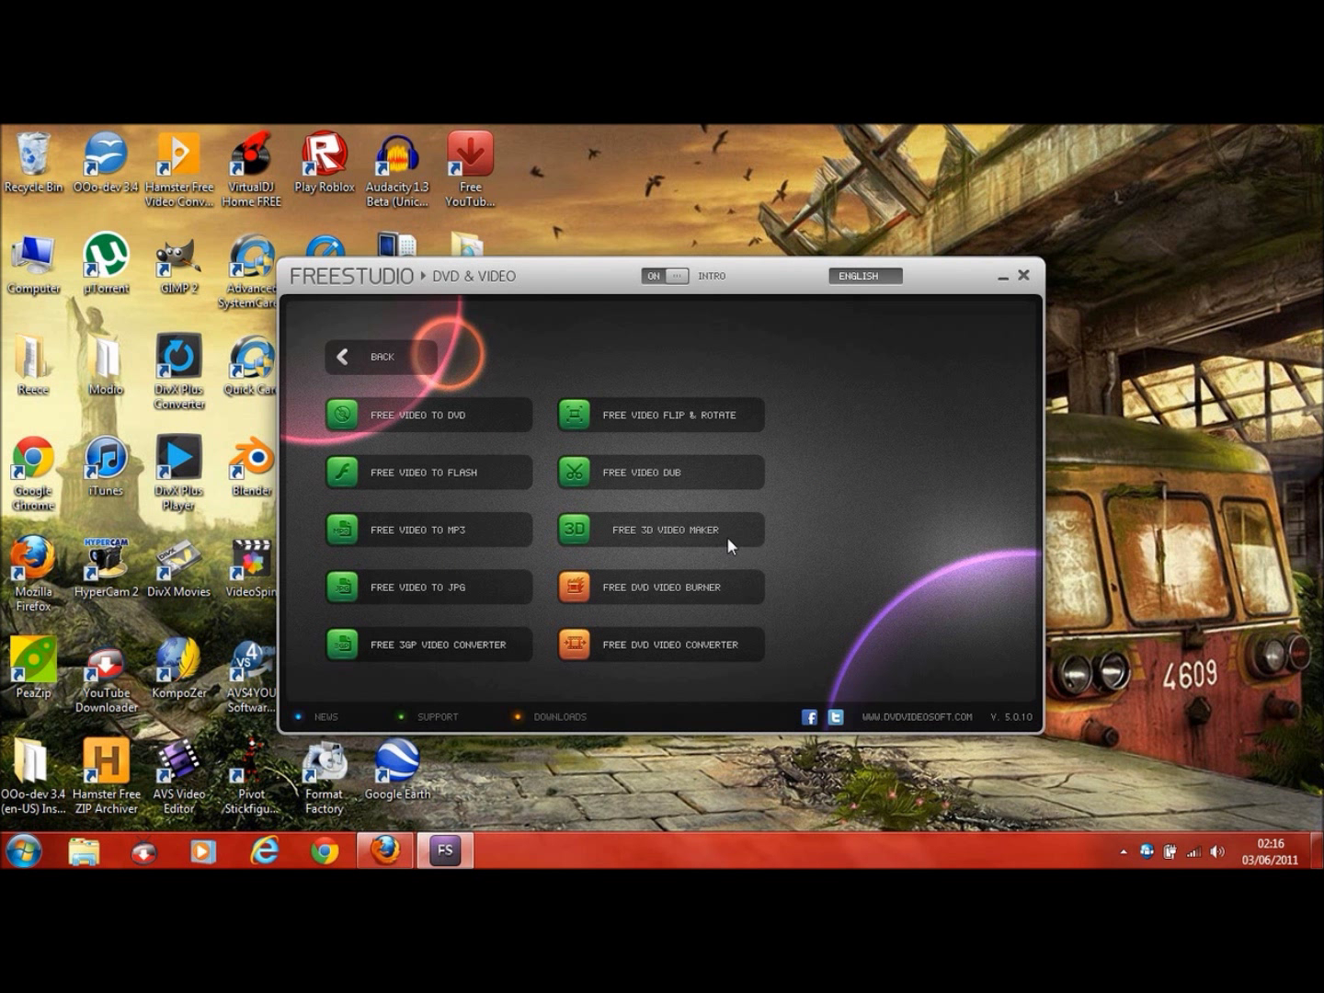
{"action": "left_click", "coordinate": [369, 360]}
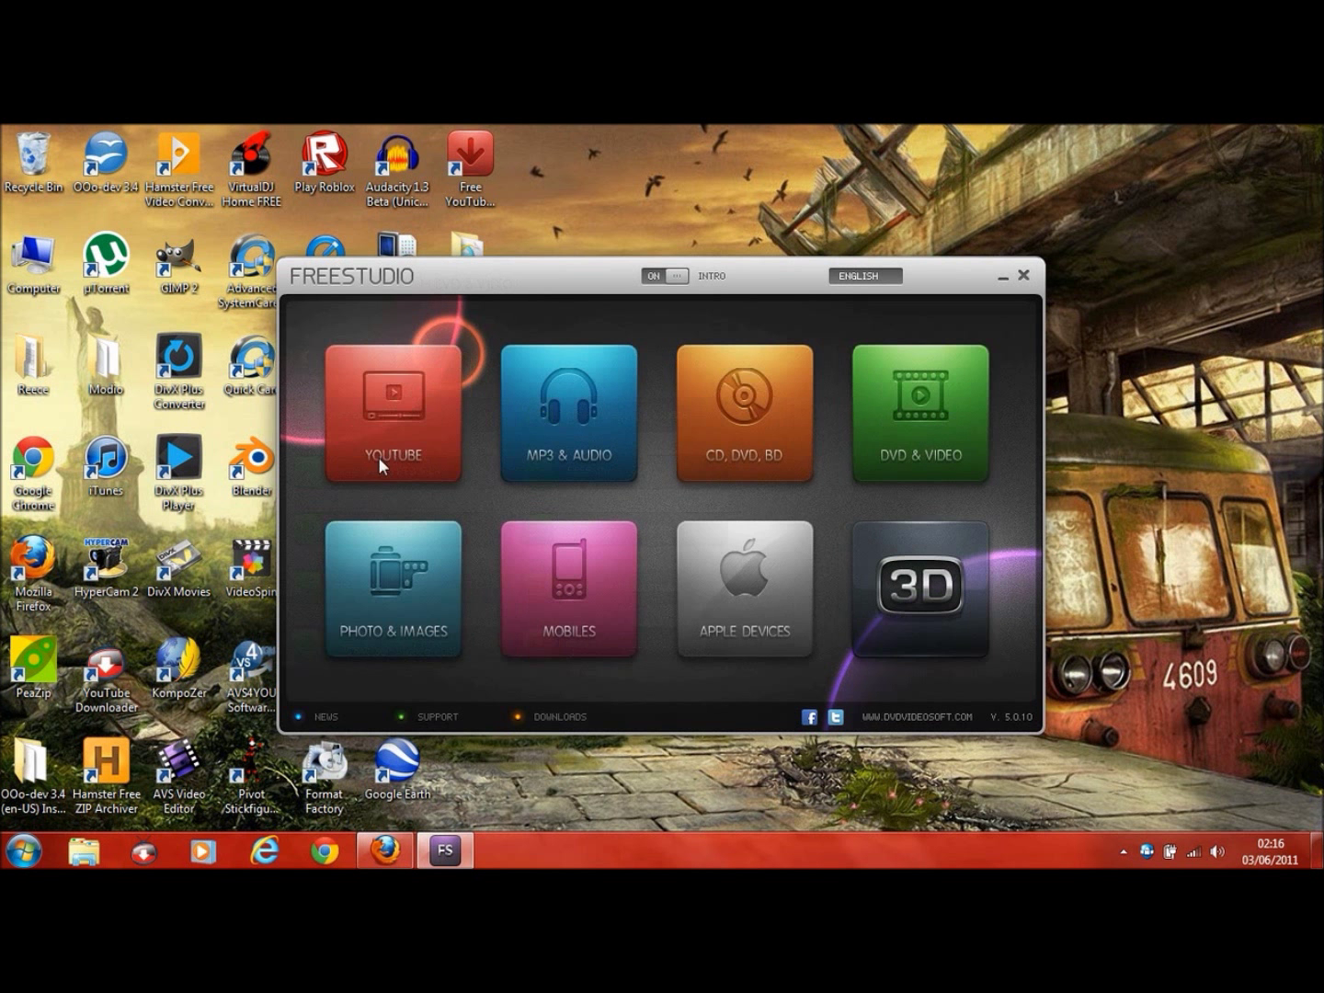
Examine the programs offered in the Photo & Images, Mobiles, Apple Devices and 3D categories.
{"action": "left_click", "coordinate": [382, 570]}
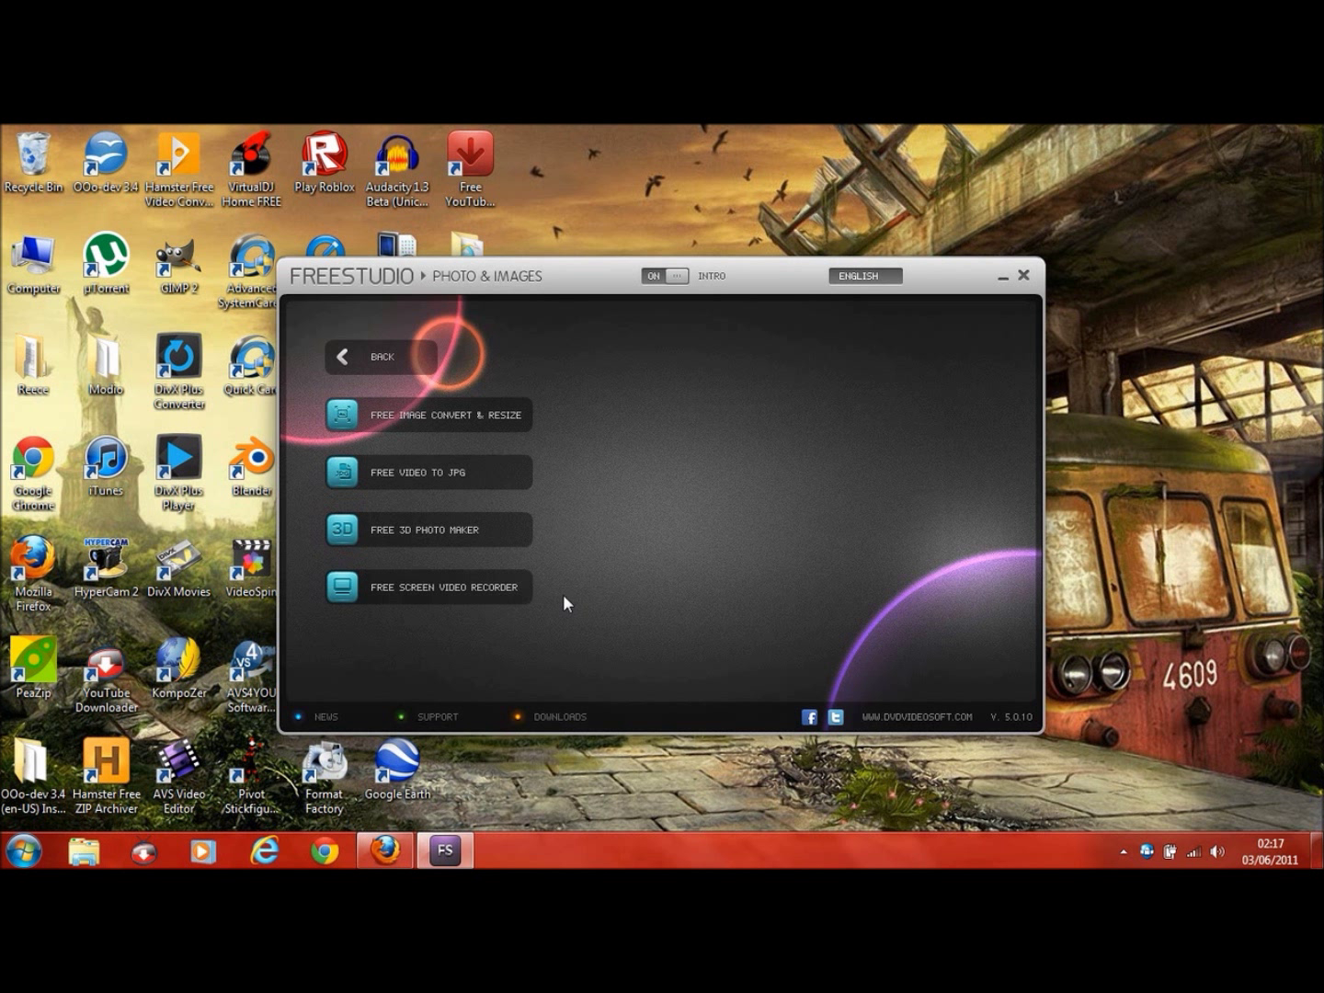
{"action": "left_click", "coordinate": [369, 356]}
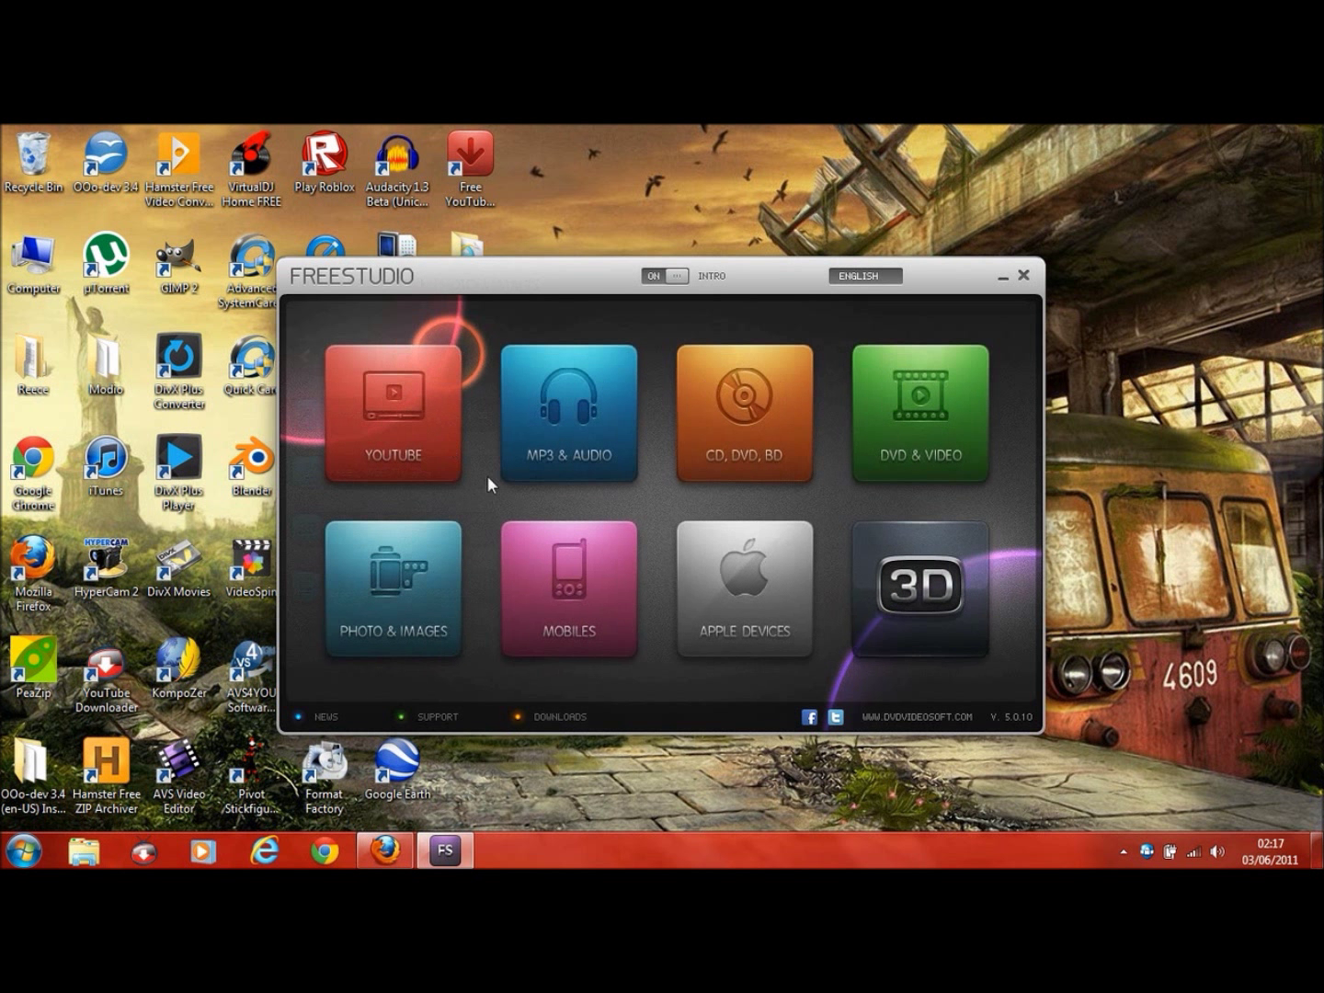
{"action": "left_click", "coordinate": [553, 585]}
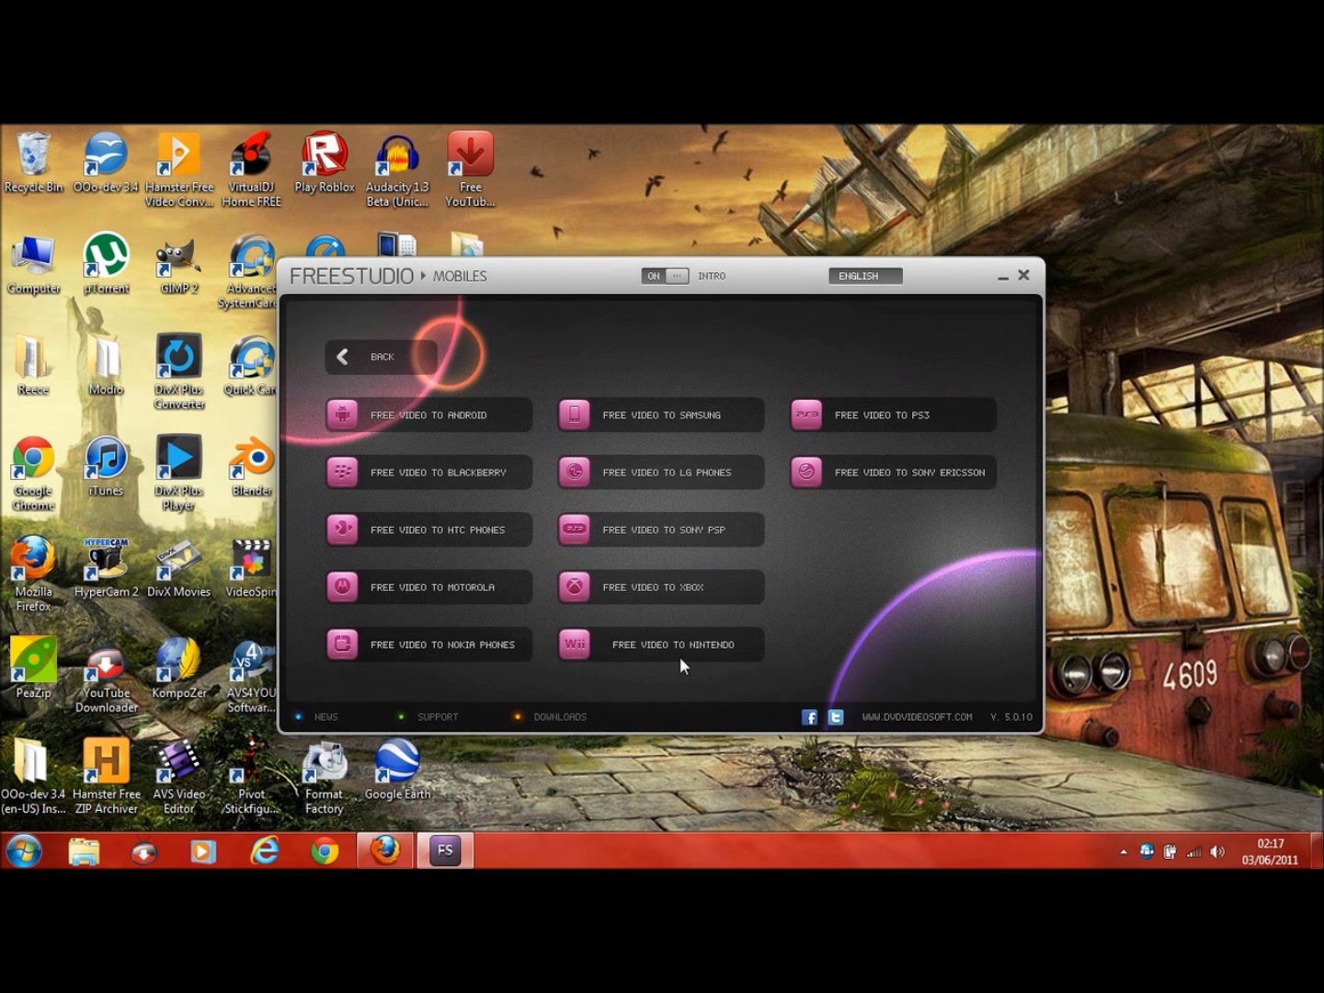
{"action": "left_click", "coordinate": [379, 358]}
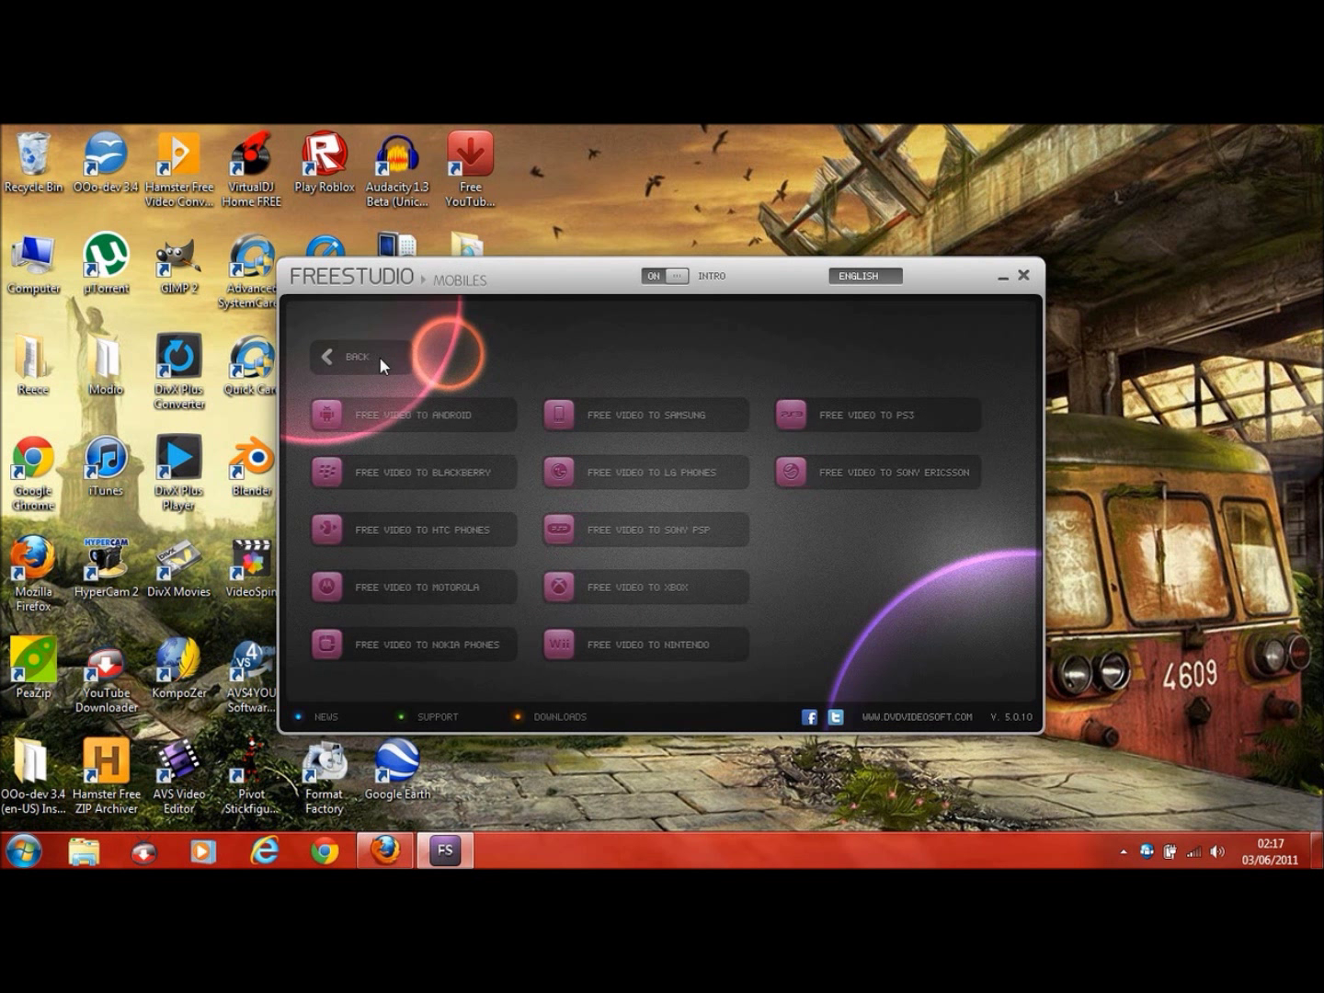
{"action": "left_click", "coordinate": [727, 604]}
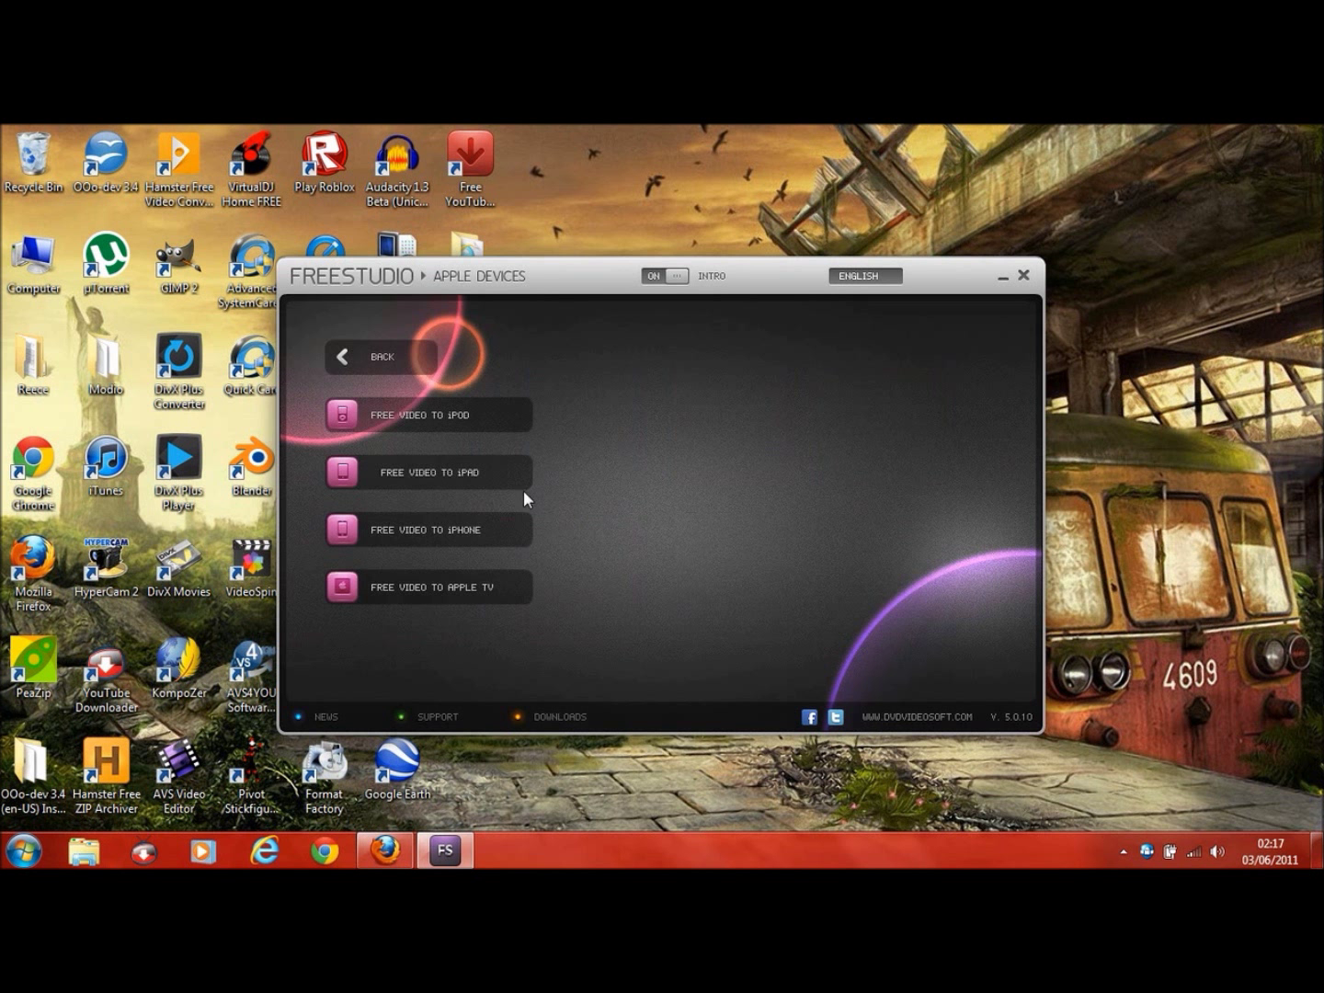
{"action": "left_click", "coordinate": [381, 357]}
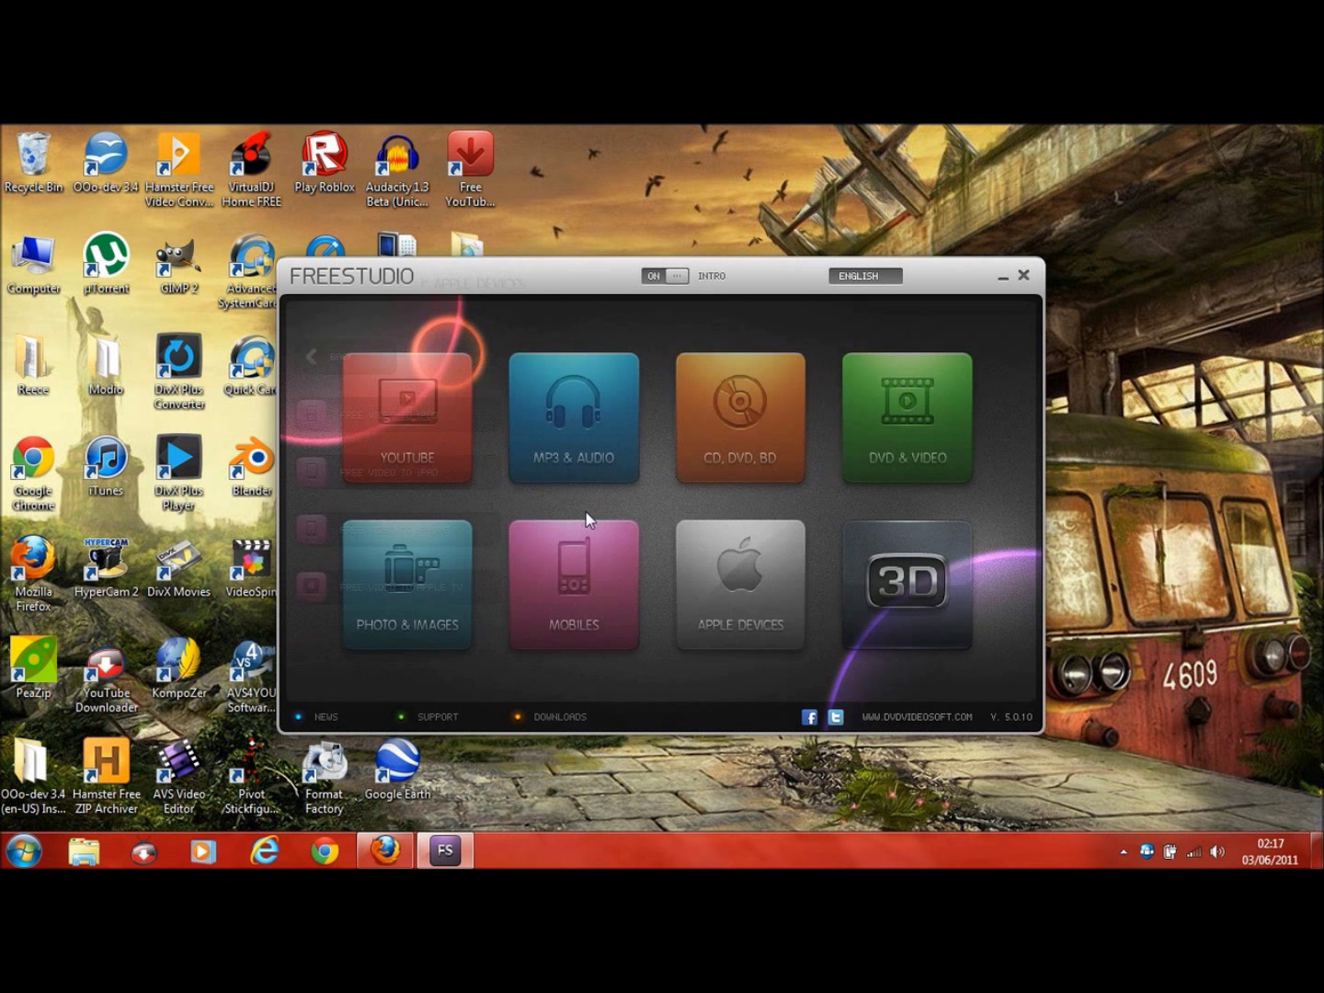
{"action": "left_click", "coordinate": [897, 599]}
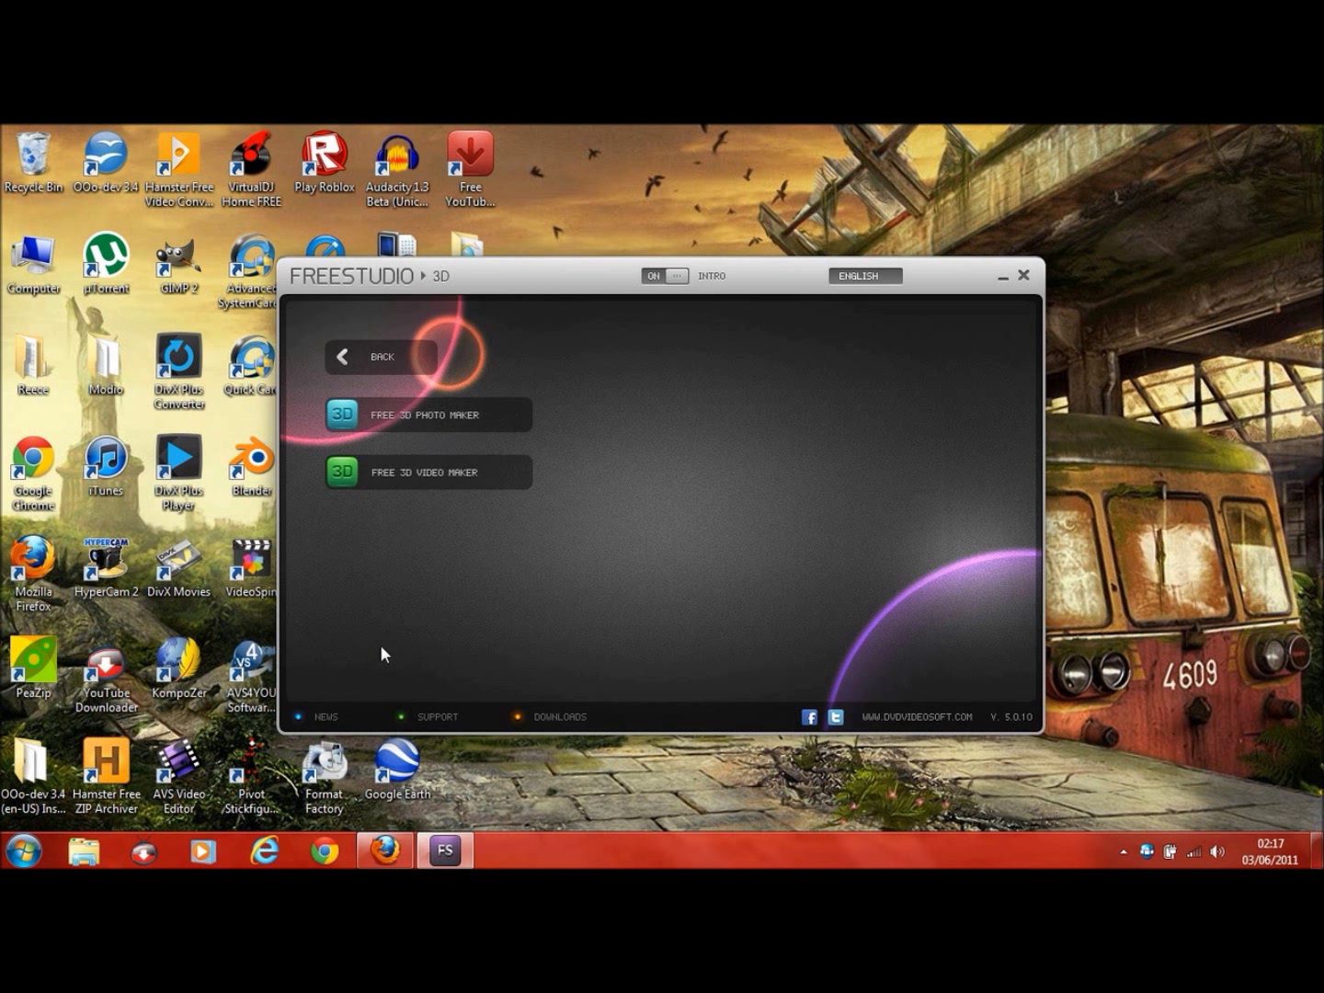
Look for the 3D photo in the Free3DPhotoMaker folder under Documents, DVDVideoSoft, and close the folder window.
{"action": "left_click", "coordinate": [22, 851]}
{"action": "left_click", "coordinate": [316, 418]}
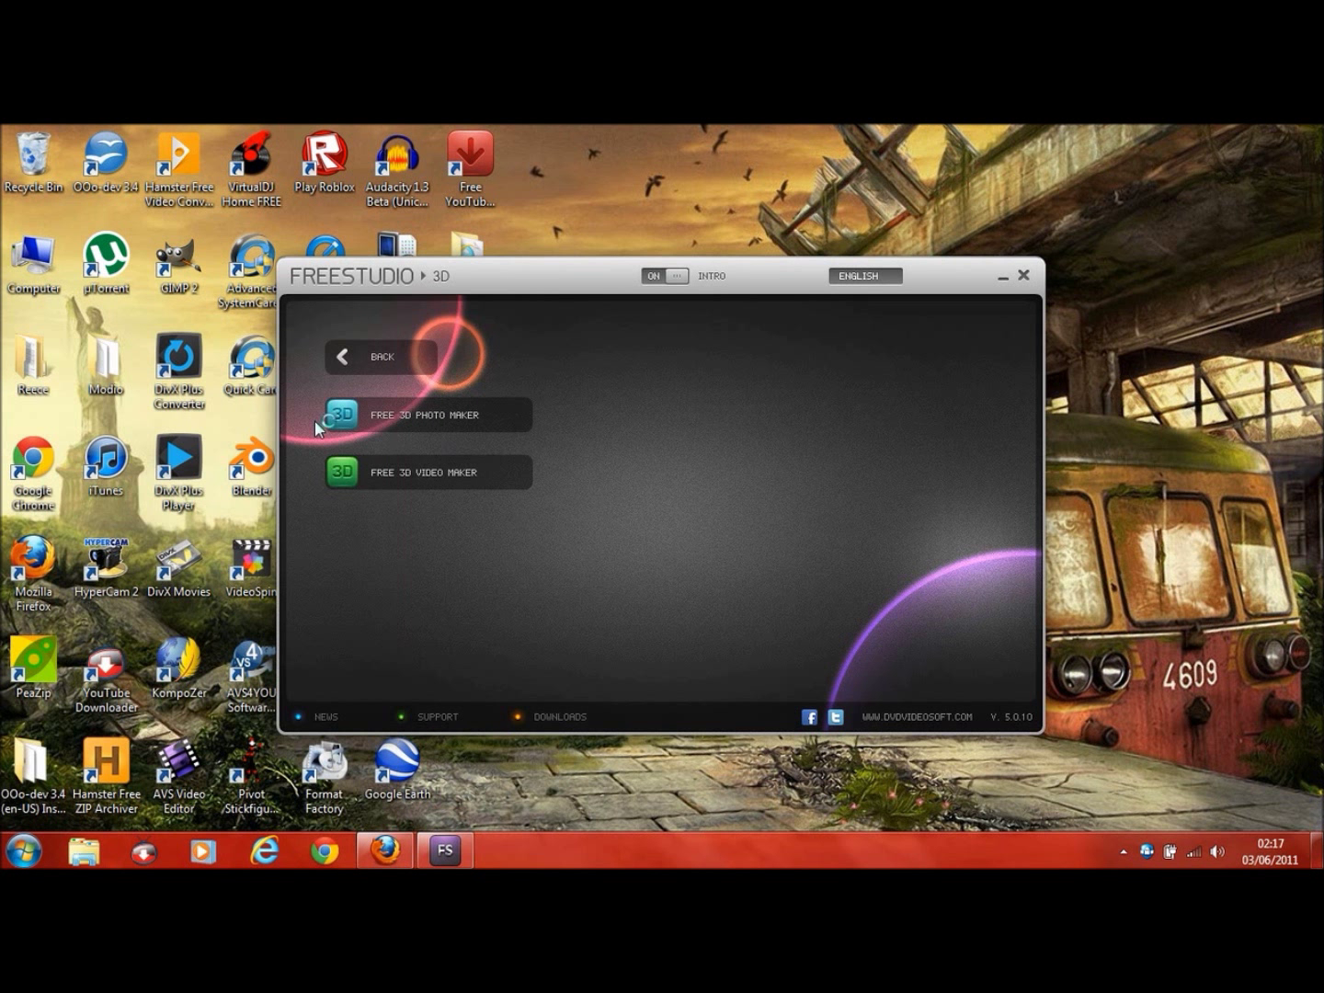
{"action": "double_click", "coordinate": [208, 354]}
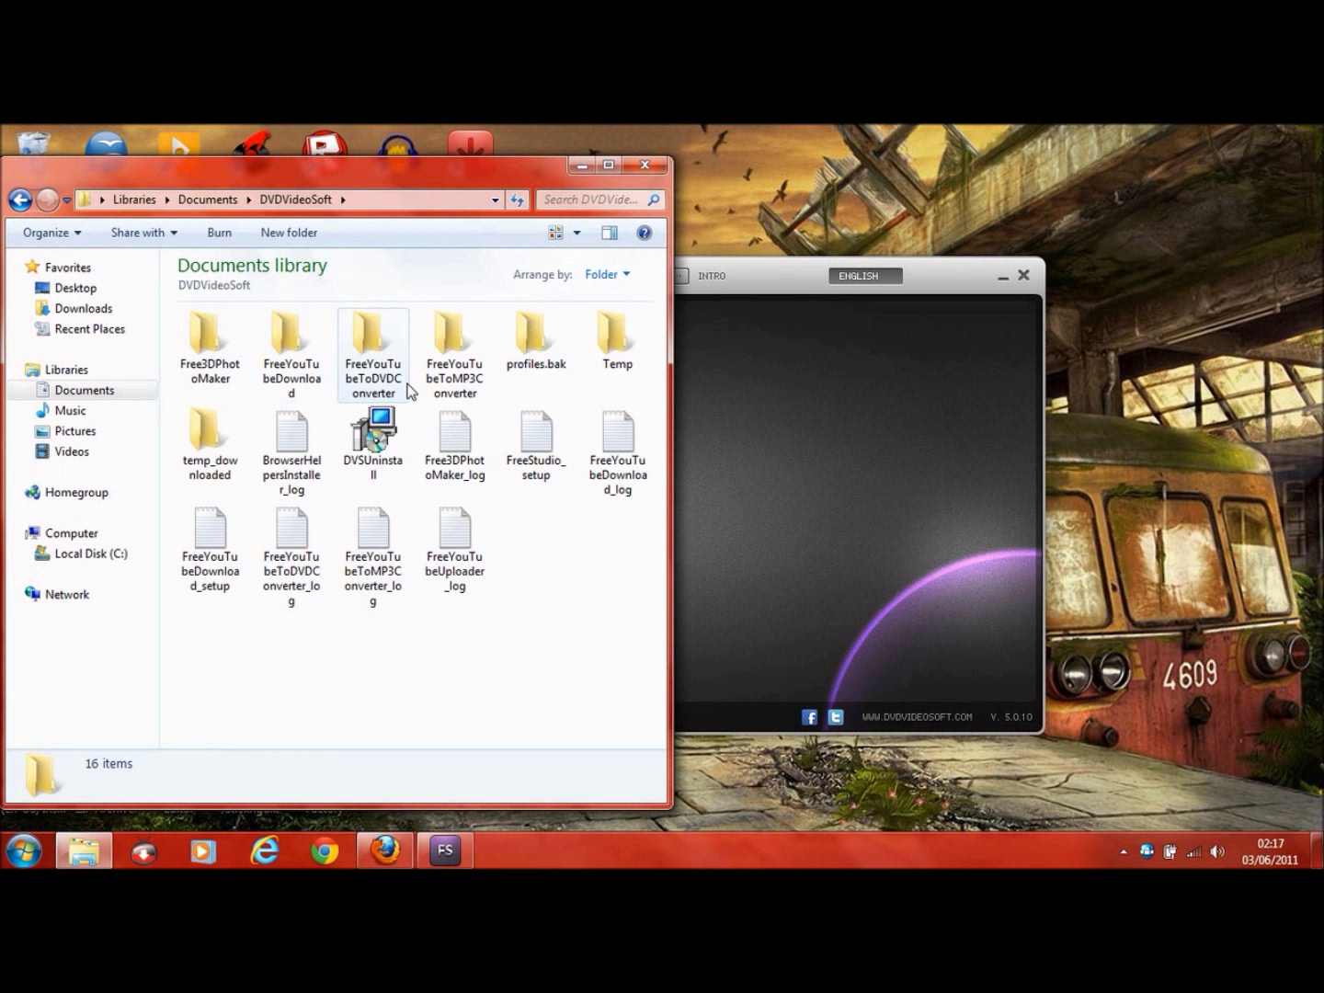
{"action": "double_click", "coordinate": [230, 366]}
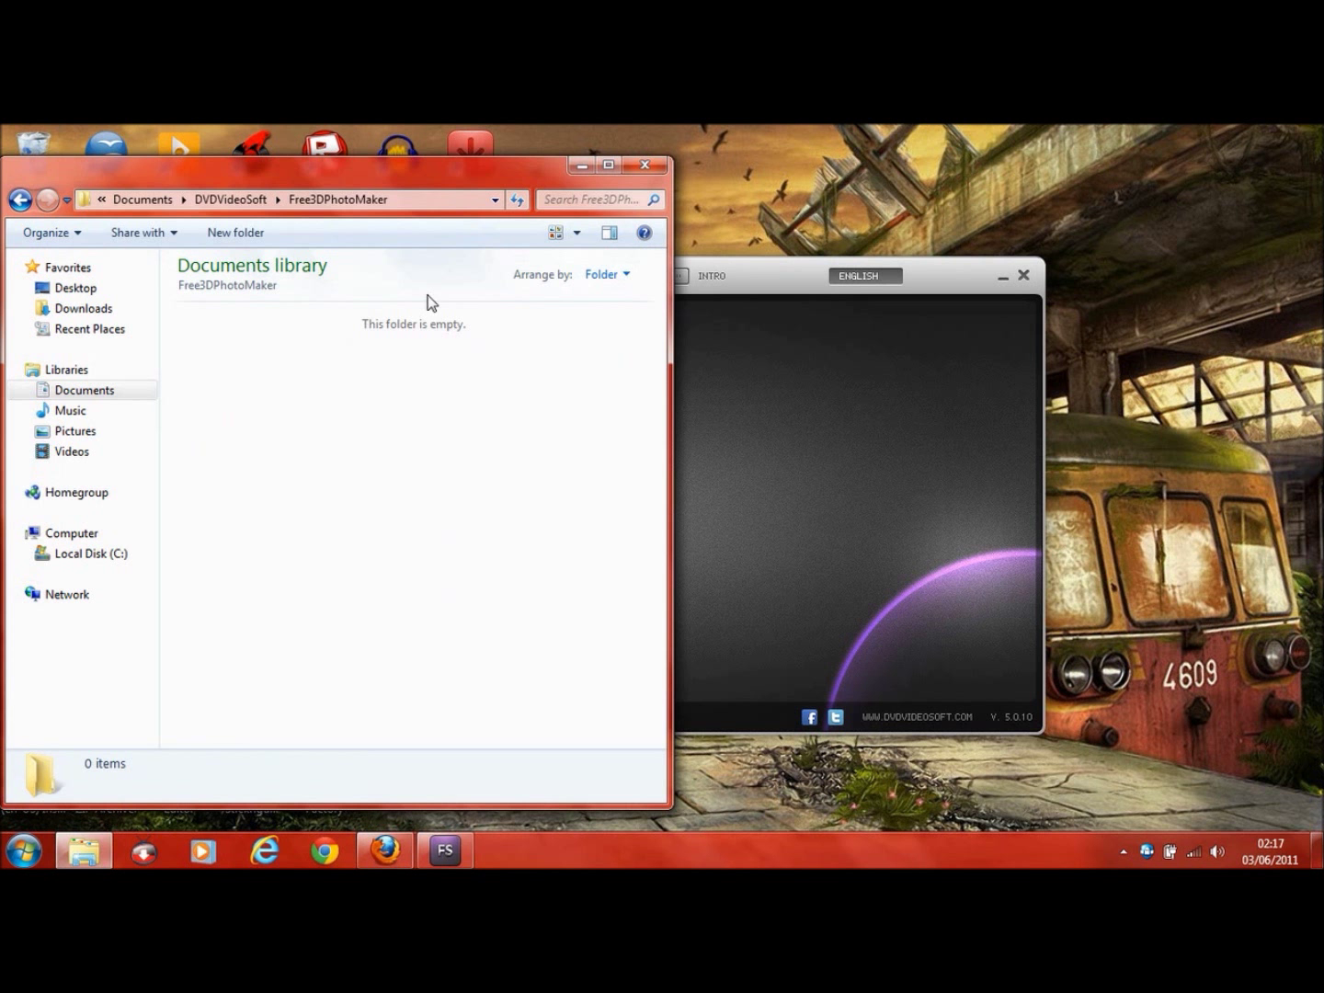
{"action": "left_click", "coordinate": [641, 167]}
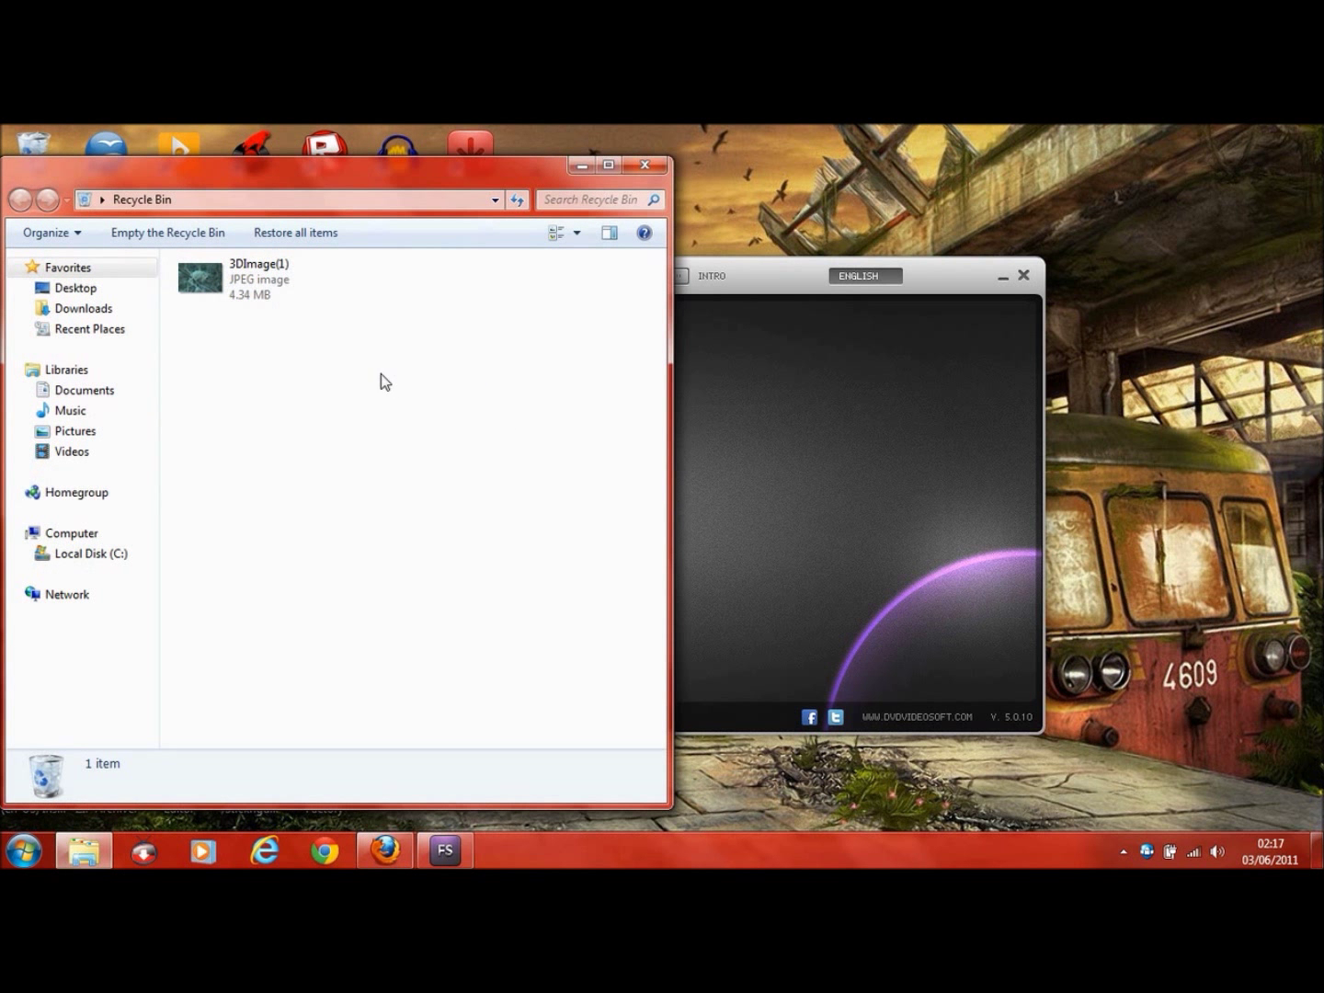
Restore the deleted 3DImage(1) from the Recycle Bin through its properties, and close the Recycle Bin.
{"action": "left_click", "coordinate": [271, 297]}
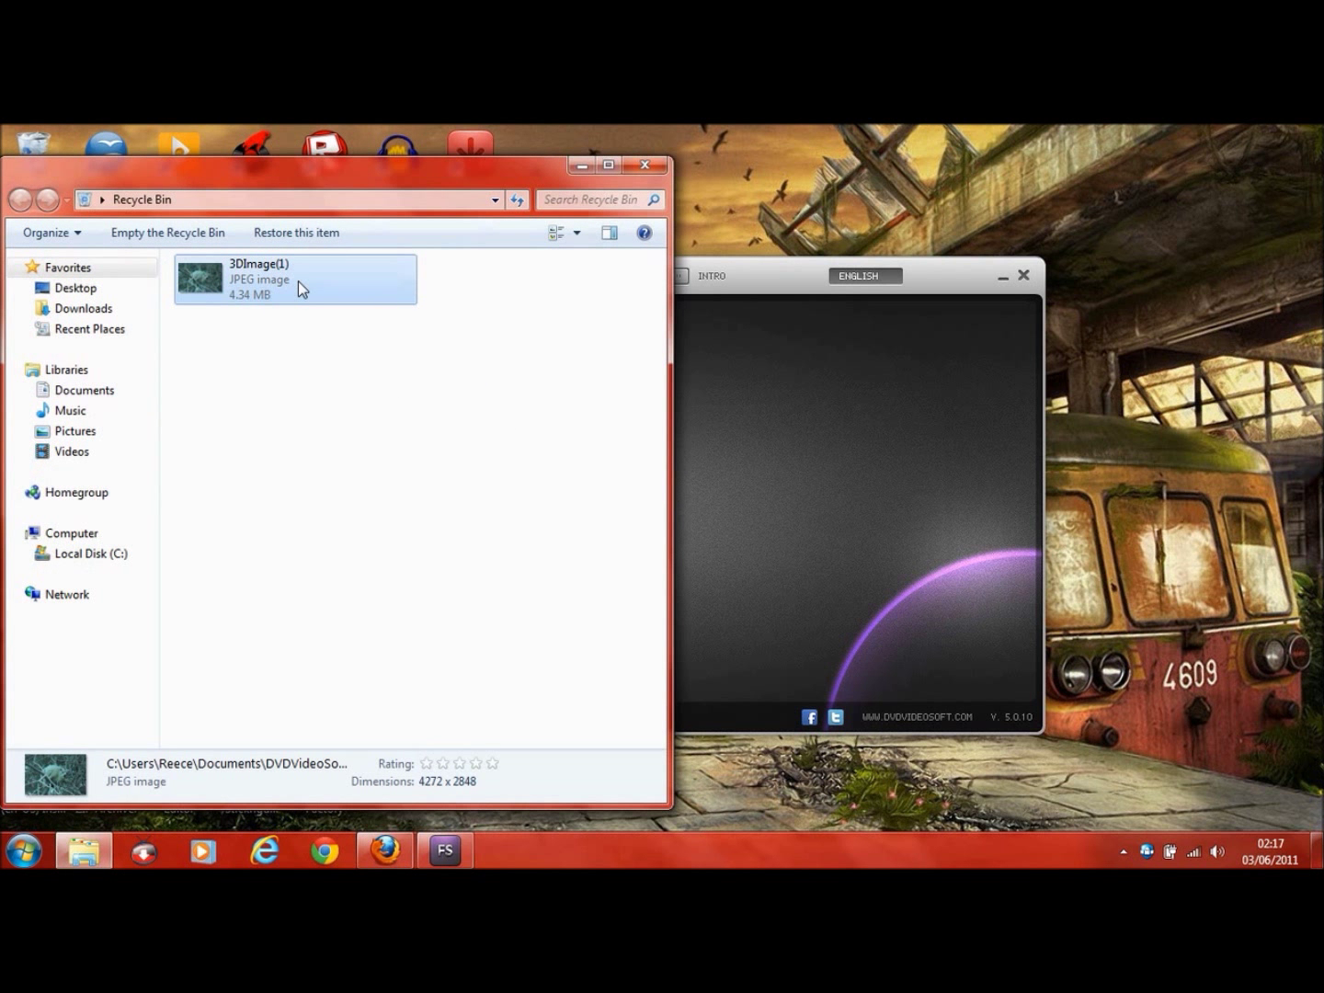
{"action": "double_click", "coordinate": [296, 281]}
{"action": "left_click", "coordinate": [590, 655]}
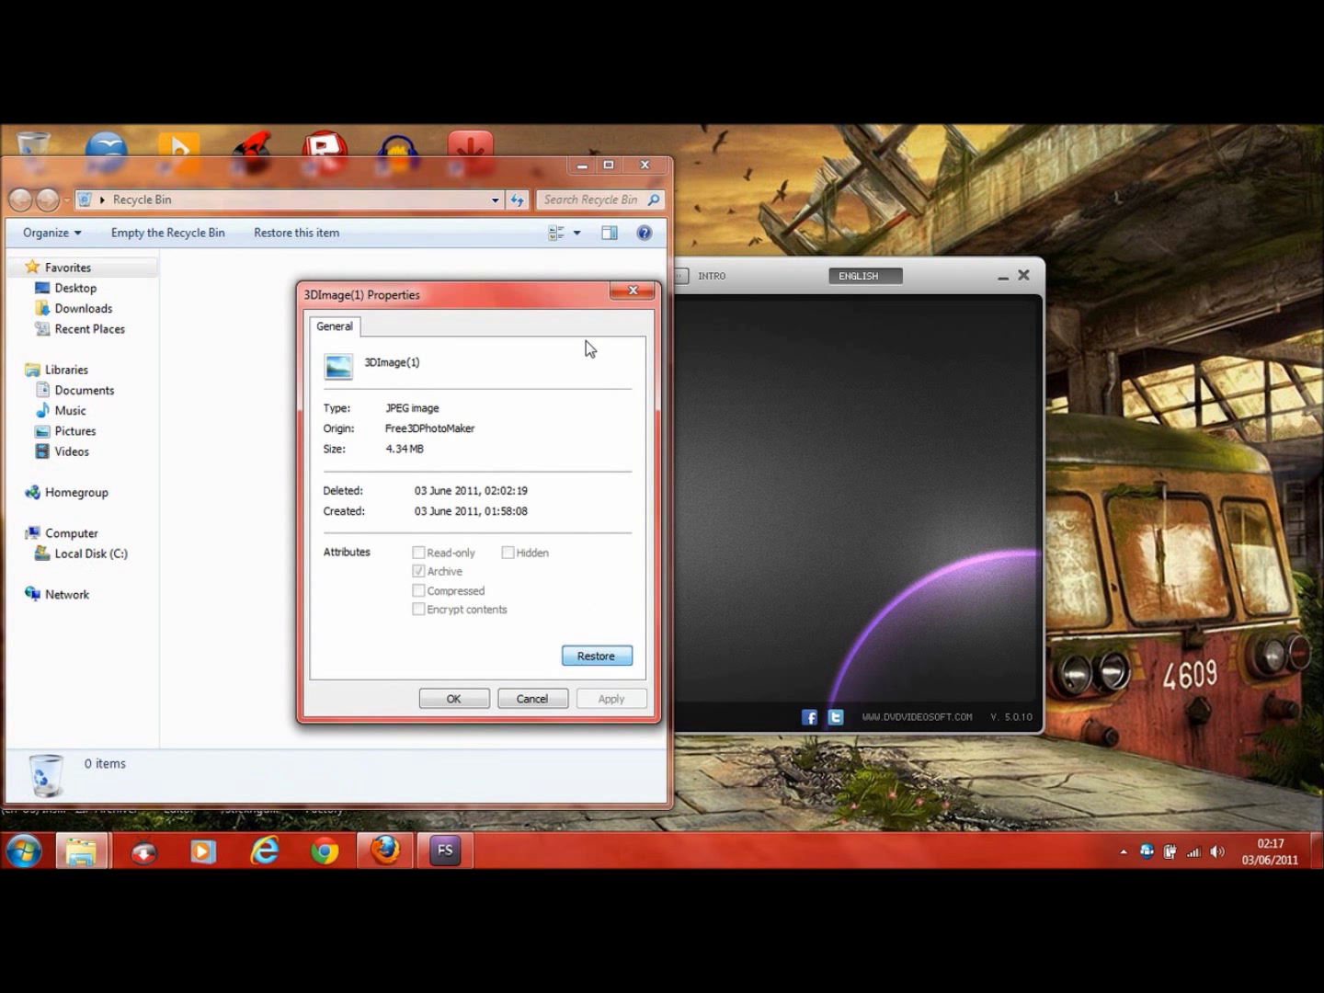
{"action": "left_click", "coordinate": [644, 164]}
{"action": "left_click", "coordinate": [634, 291]}
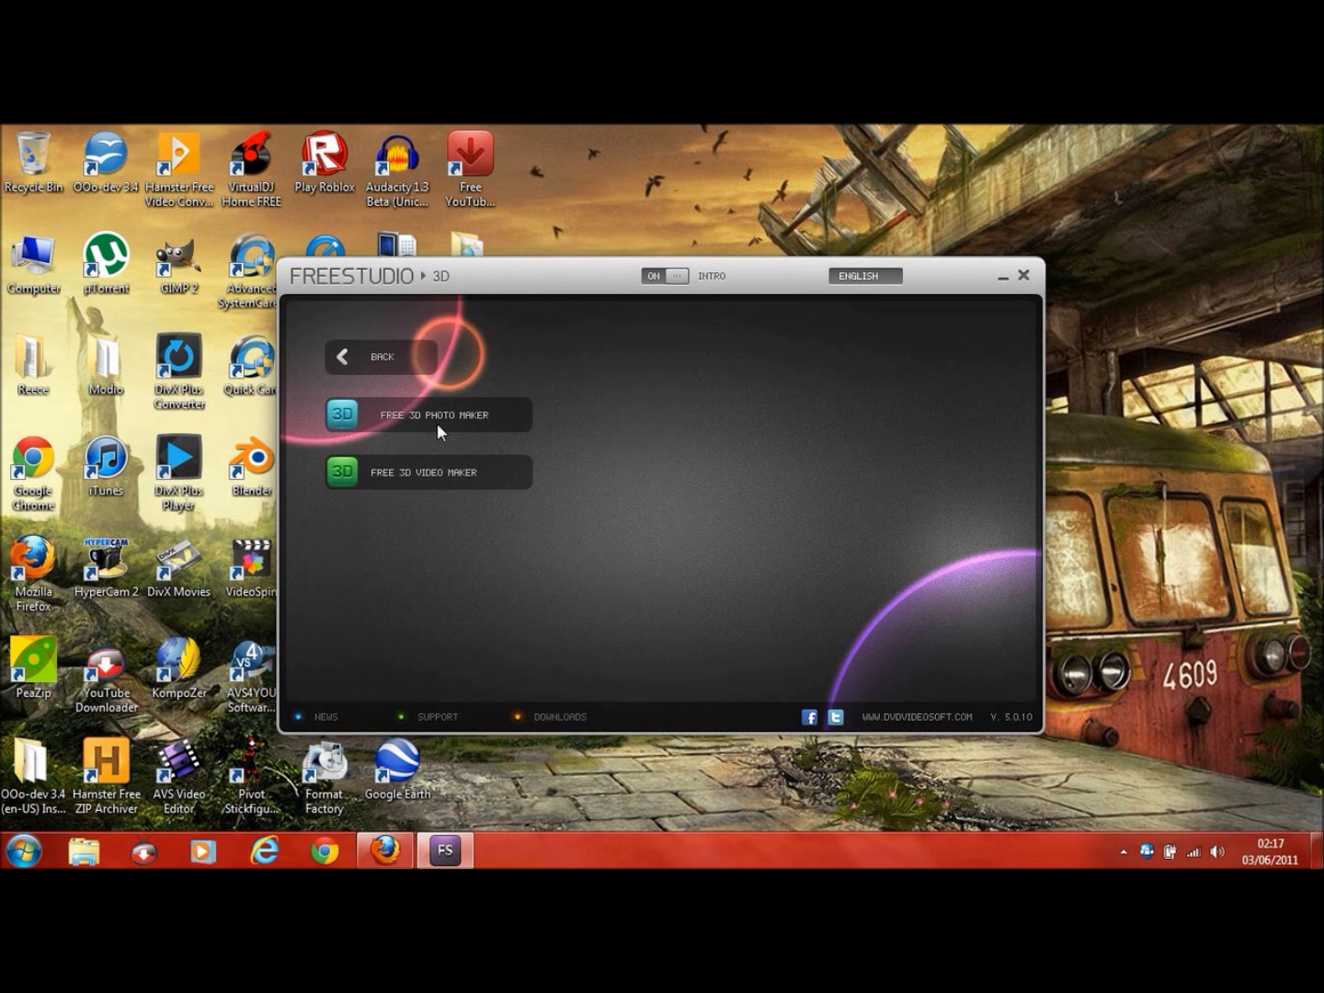
Open 3DImage(1) from the DVDVideoSoft Free3DPhotoMaker folder in Documents, view it as a full-screen slide show and exit the show.
{"action": "left_click", "coordinate": [27, 857]}
{"action": "left_click", "coordinate": [303, 421]}
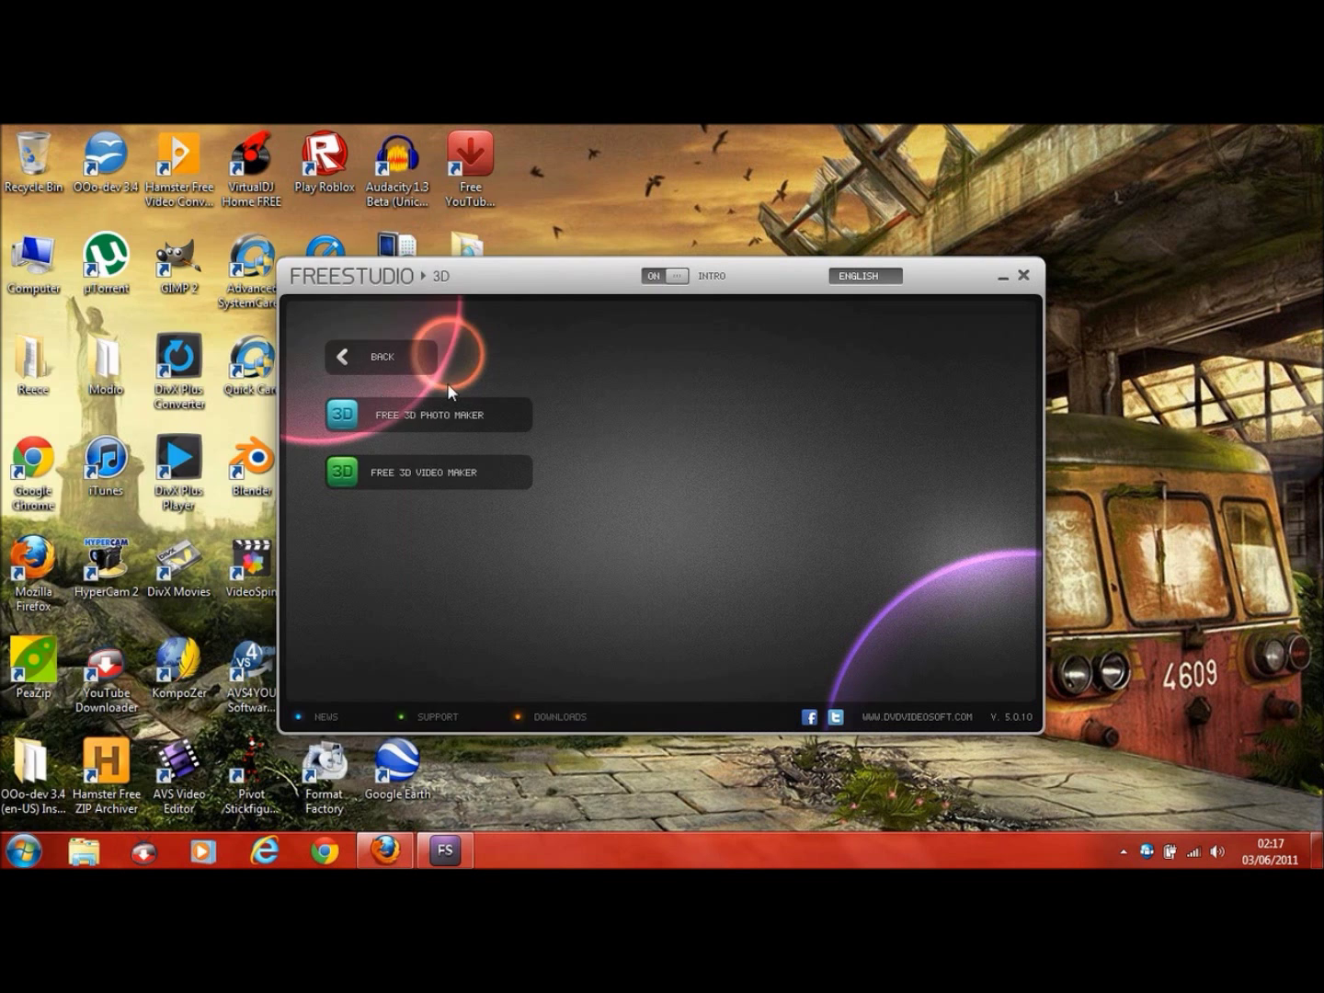
{"action": "double_click", "coordinate": [204, 340]}
{"action": "double_click", "coordinate": [207, 333]}
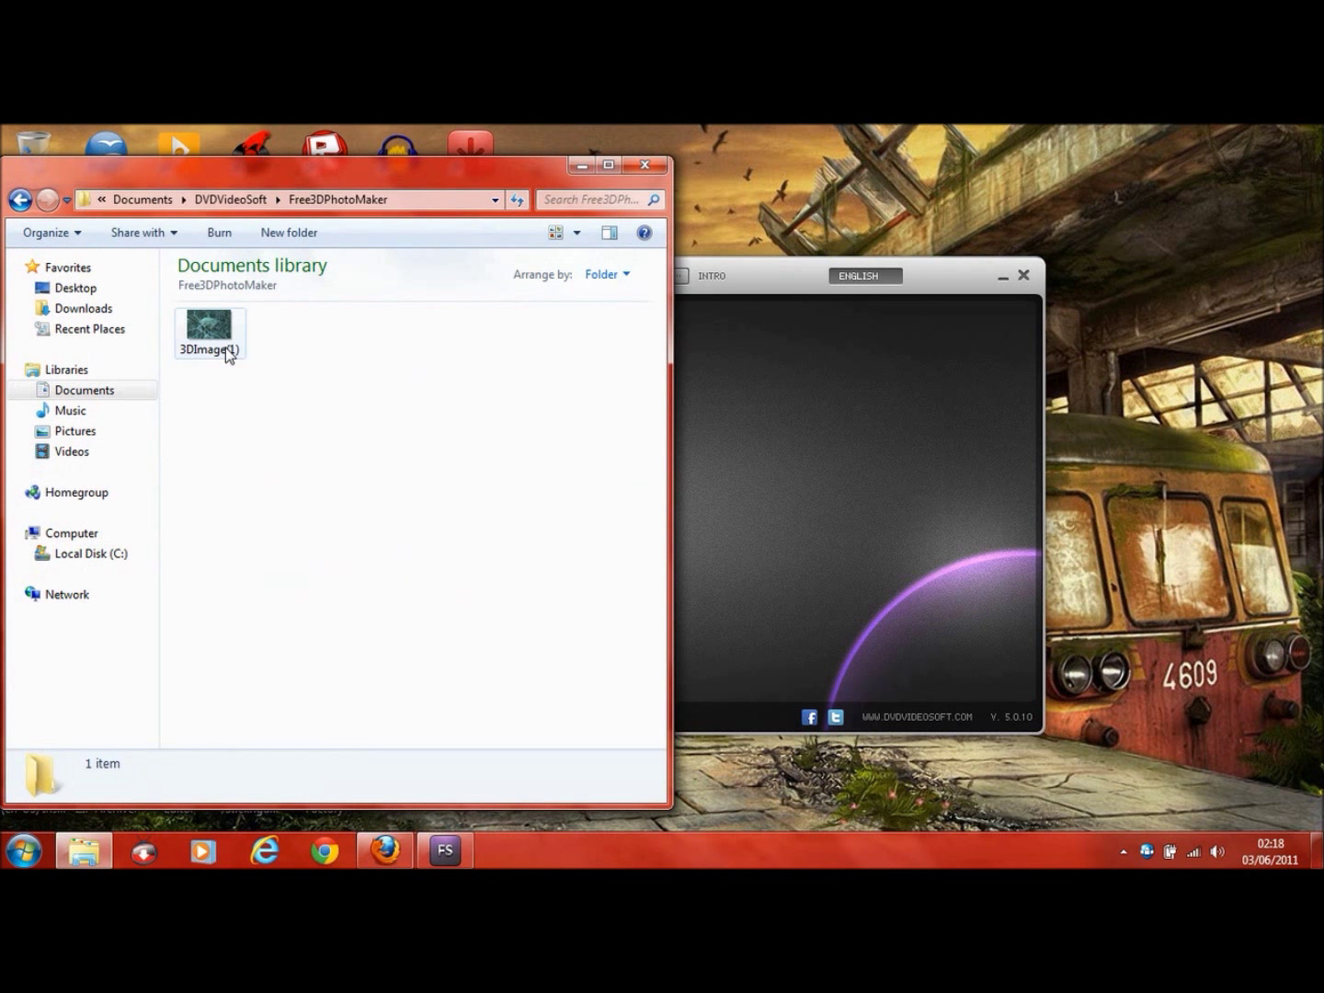
{"action": "left_click", "coordinate": [207, 340]}
{"action": "double_click", "coordinate": [207, 340]}
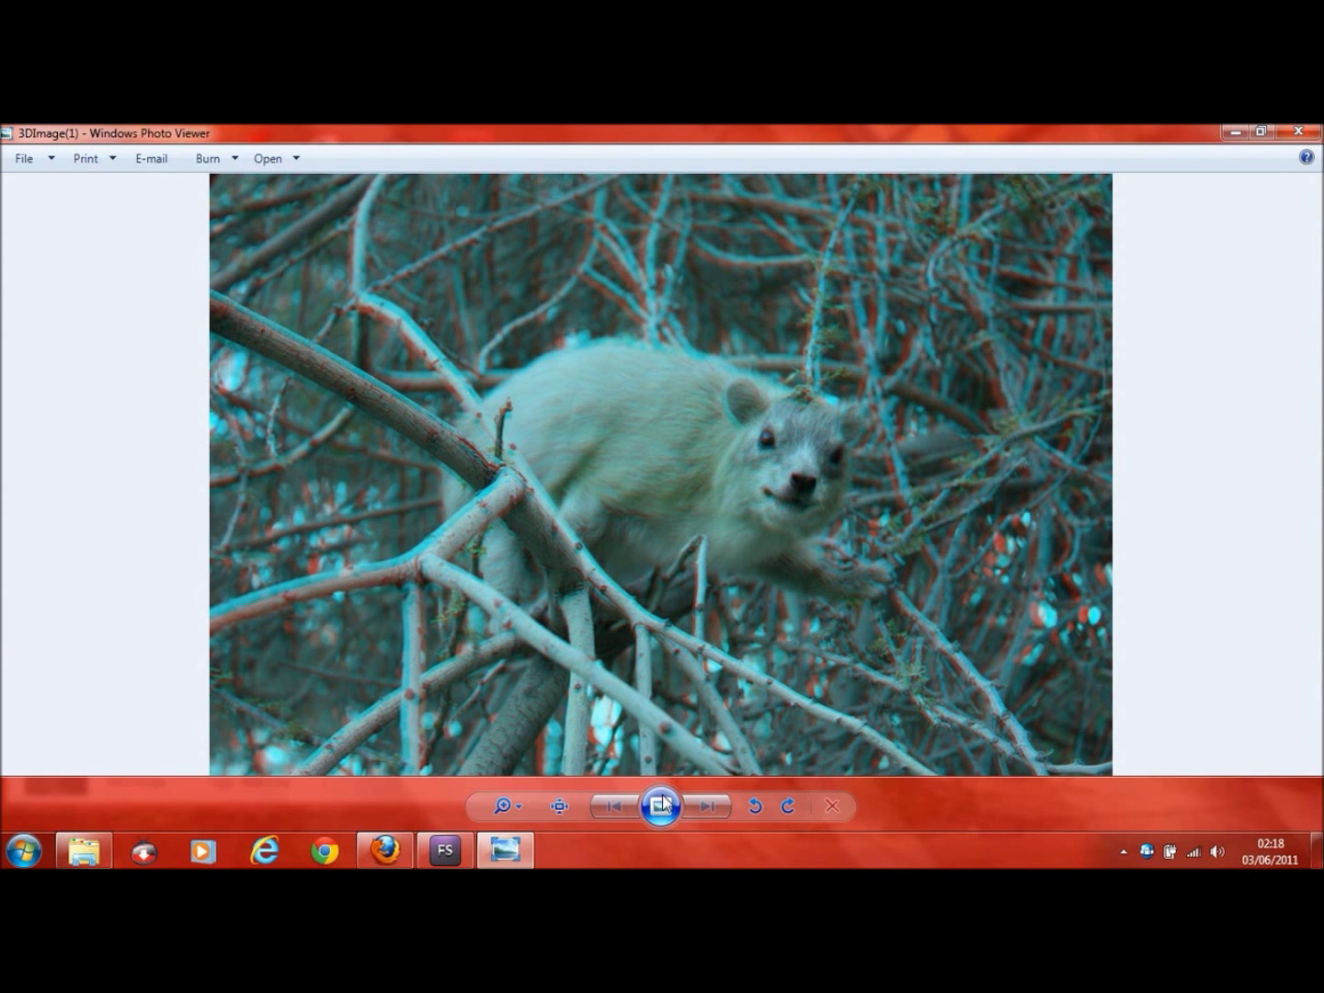
{"action": "left_click", "coordinate": [661, 808]}
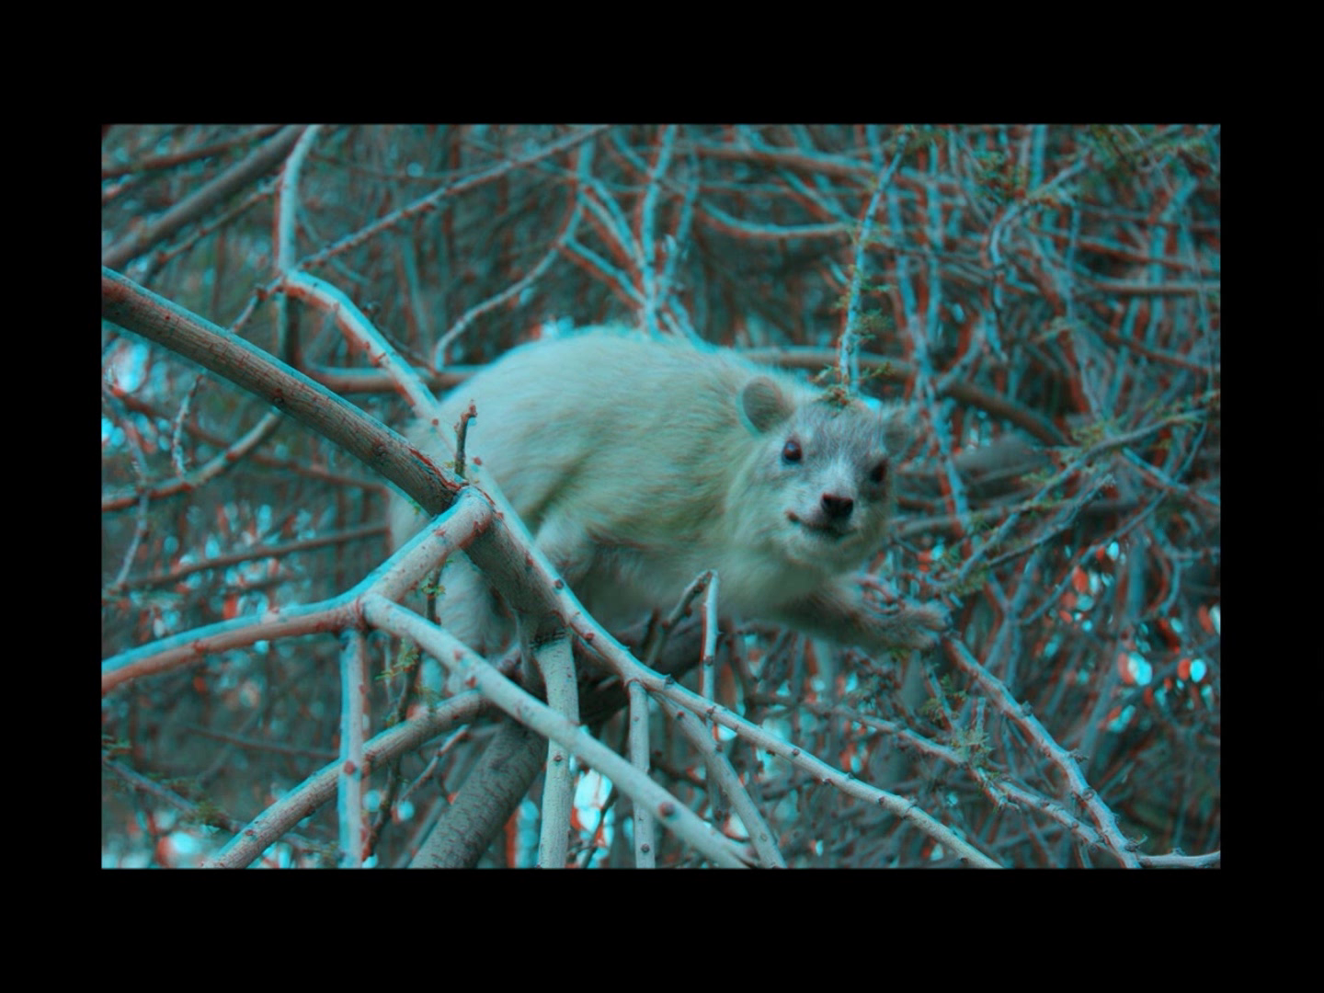
{"action": "key", "text": "Escape"}
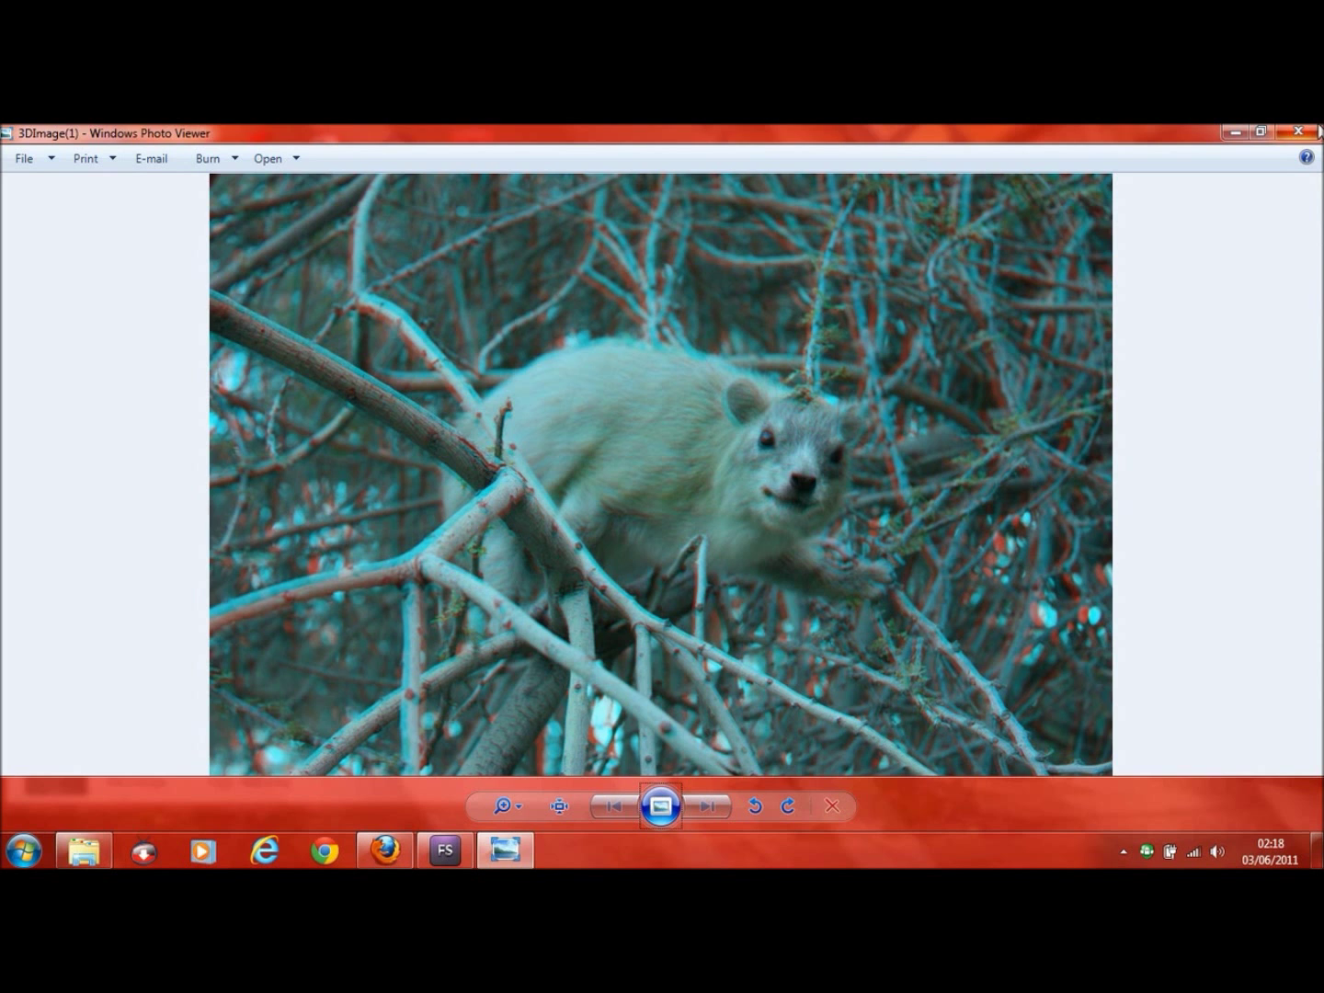
Close the photo viewer and the folder window and return to Free Studio's main category screen.
{"action": "left_click", "coordinate": [1317, 130]}
{"action": "left_click", "coordinate": [646, 166]}
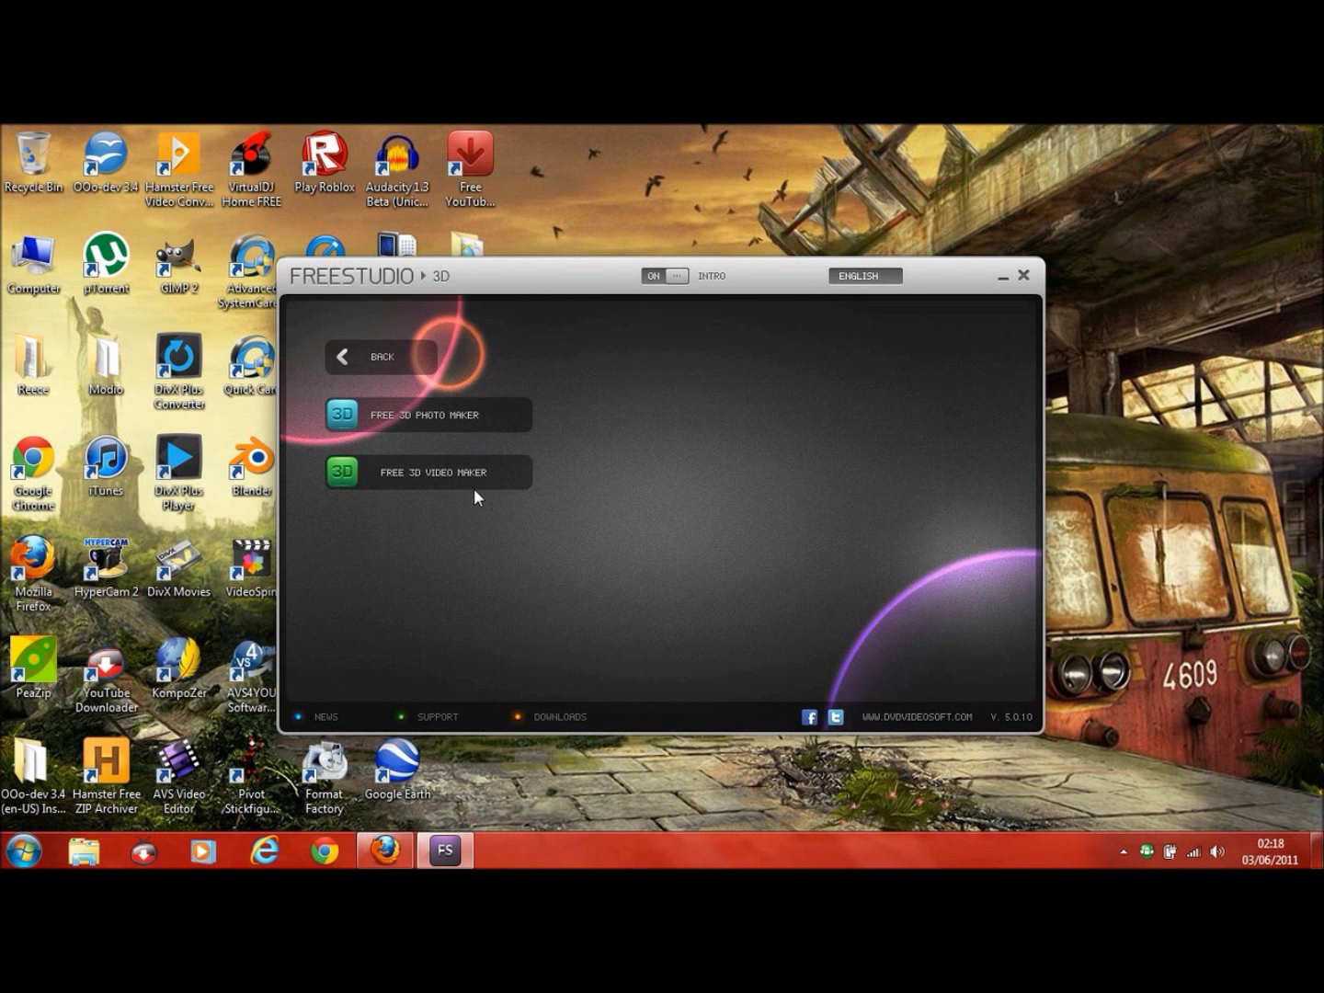
{"action": "left_click", "coordinate": [385, 357]}
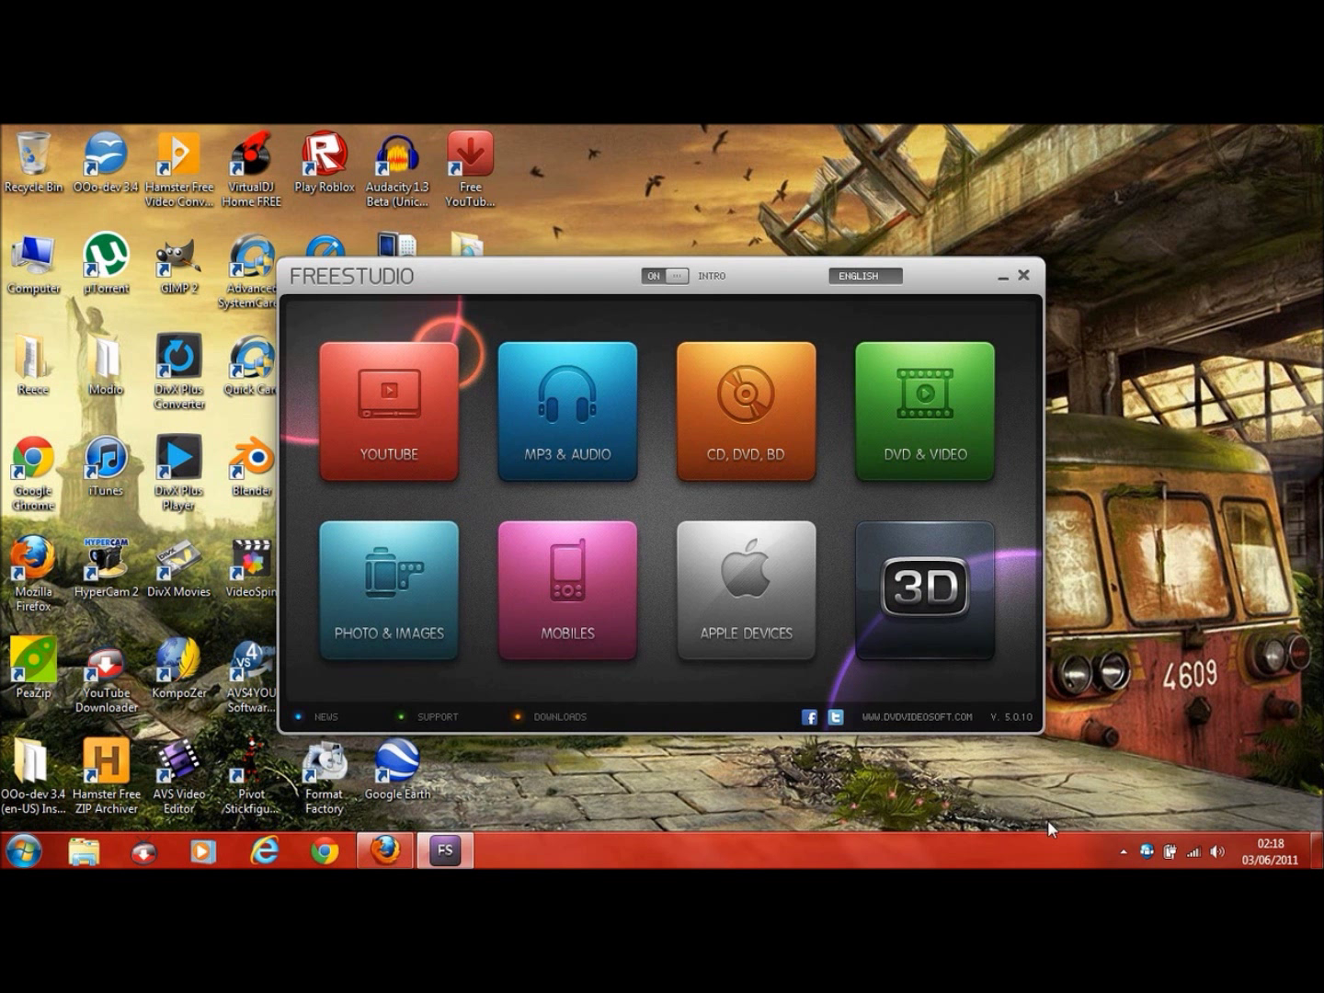
{"action": "left_click", "coordinate": [1122, 851]}
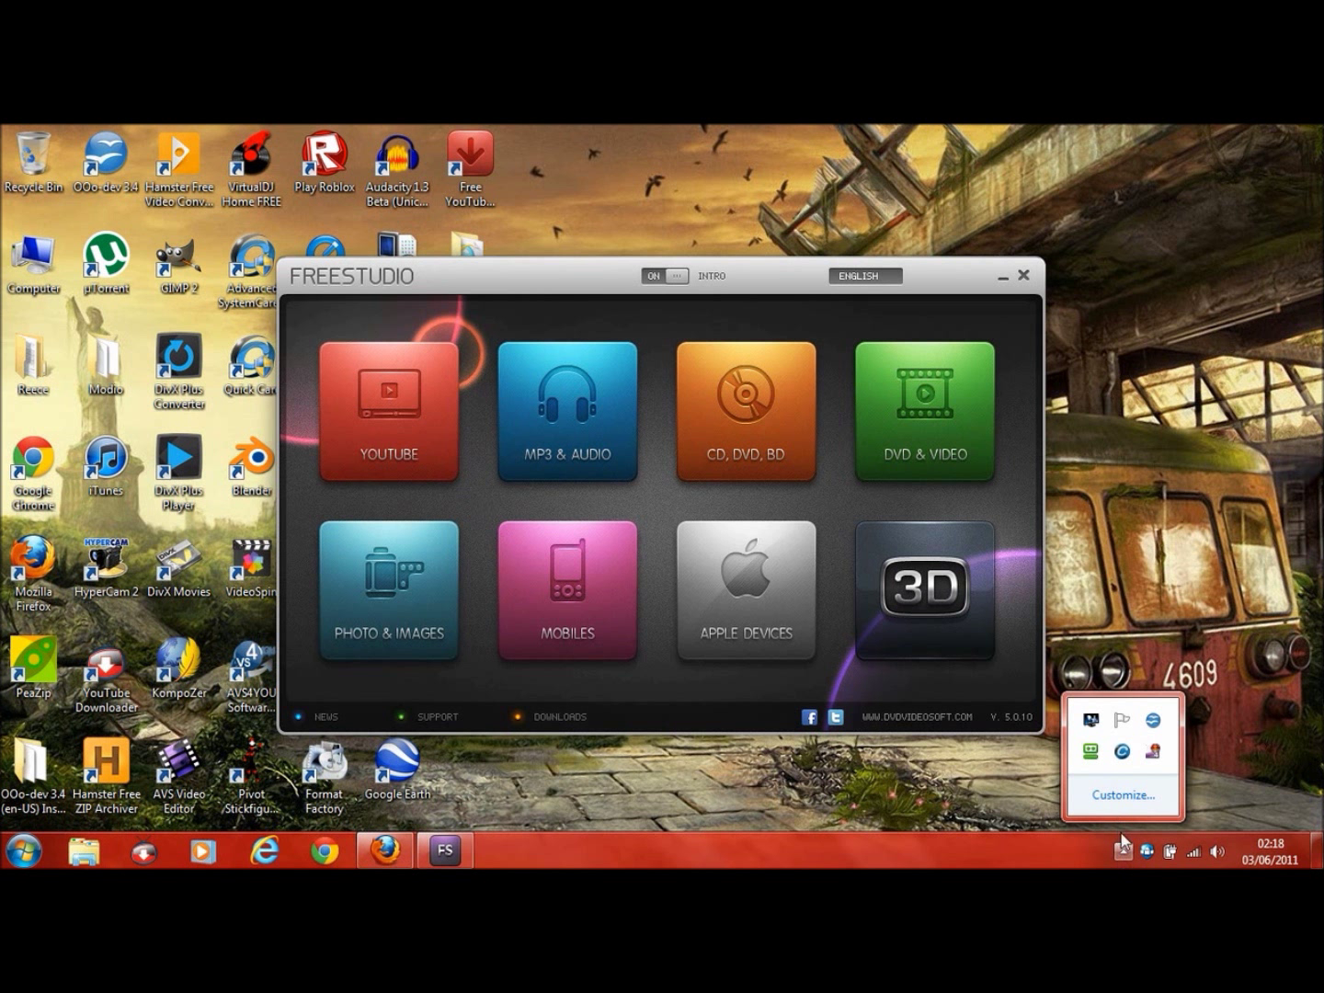
{"action": "right_click", "coordinate": [1154, 757]}
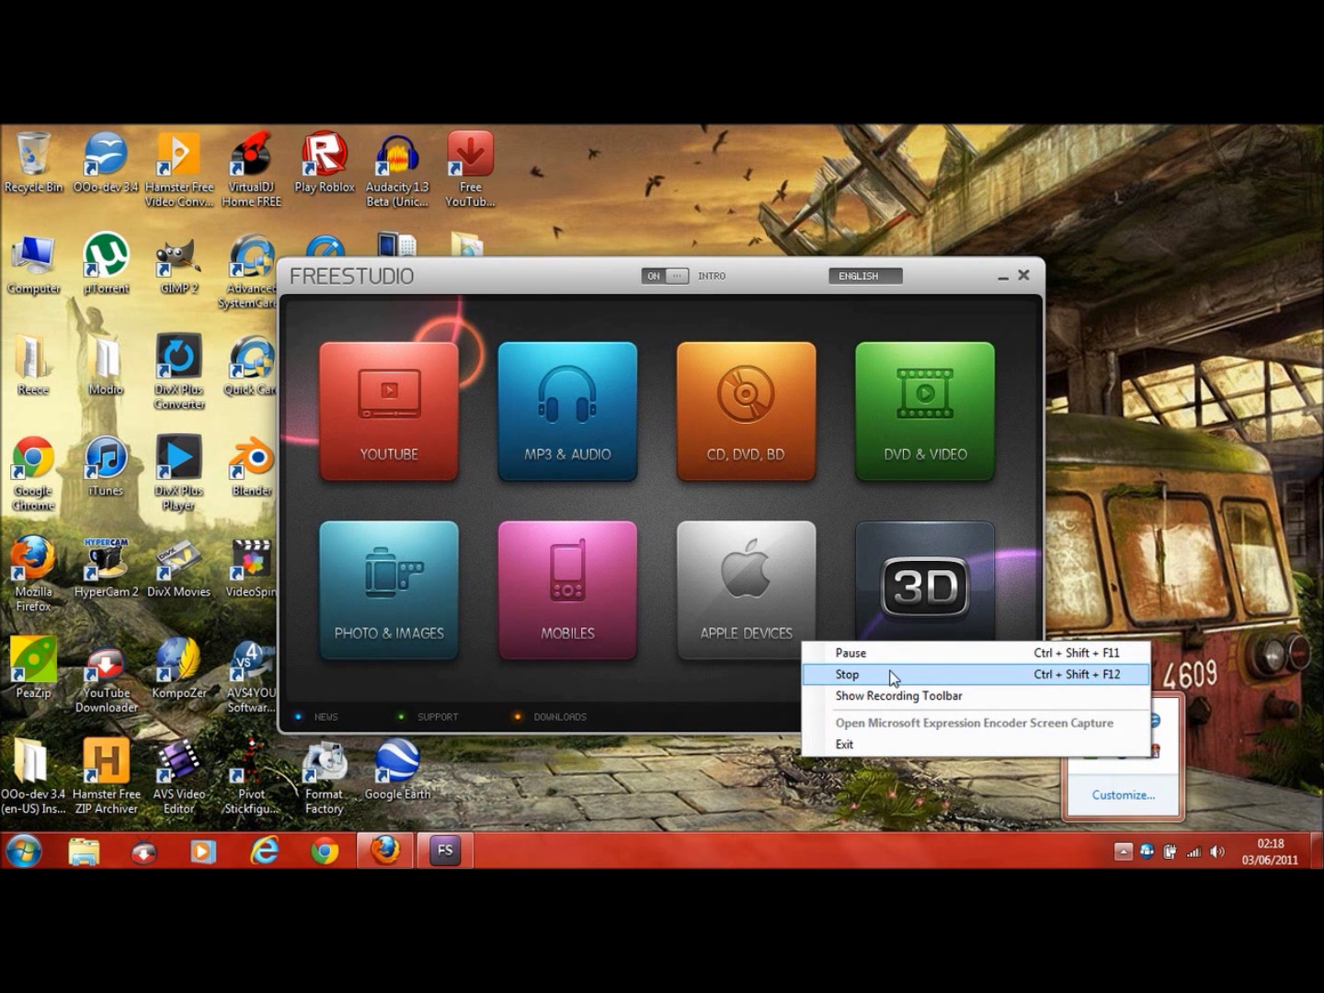